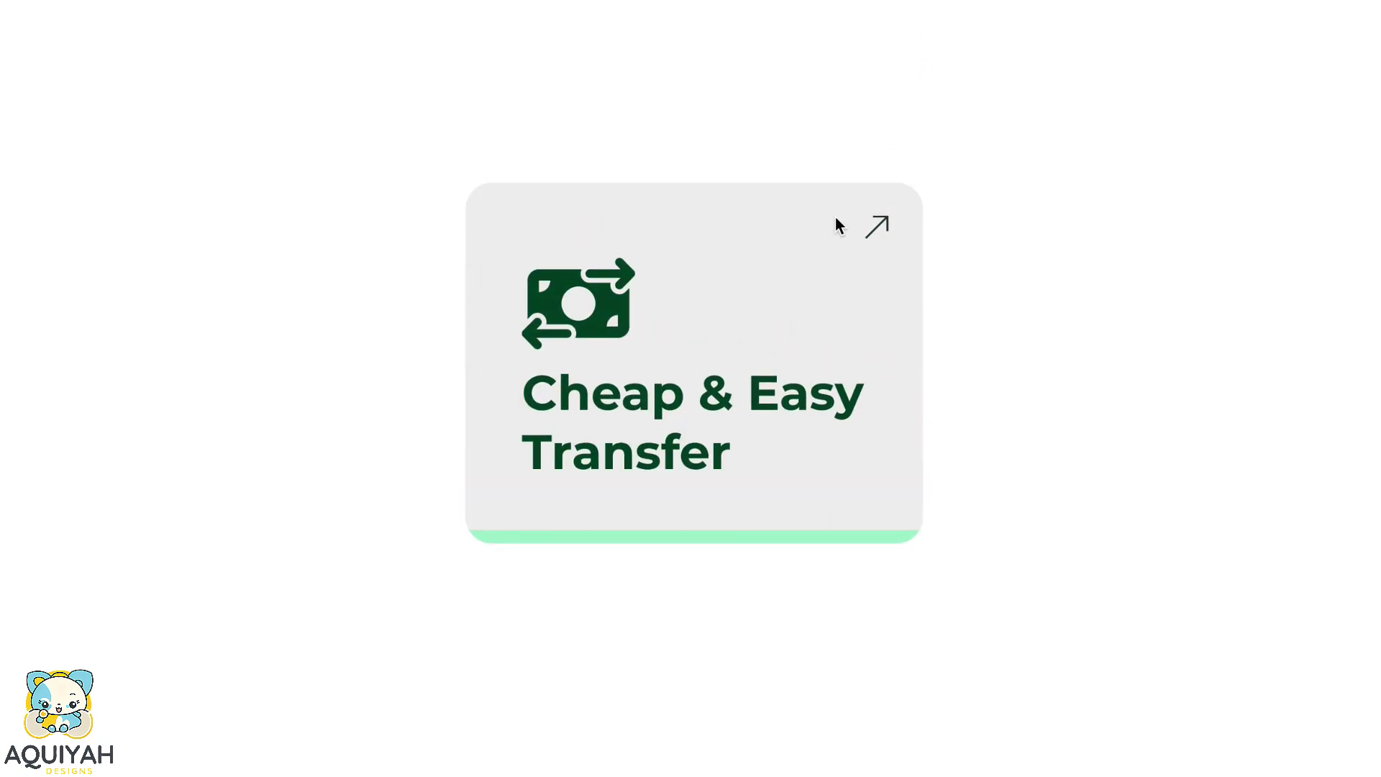
- Preview the hover animation of the finished "Cheap & Easy Transfer" card
{"action": "mouse_move", "coordinate": [758, 380]}
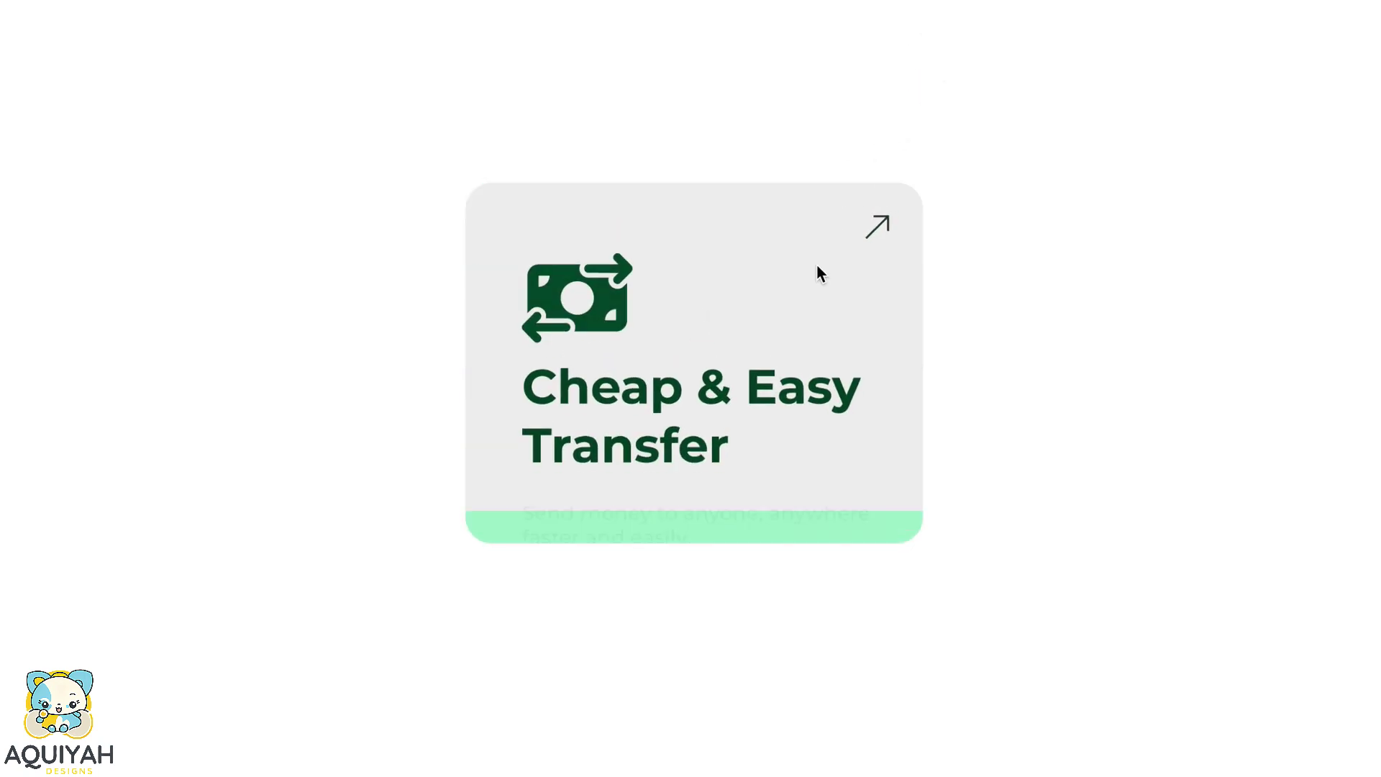
{"action": "mouse_move", "coordinate": [807, 294]}
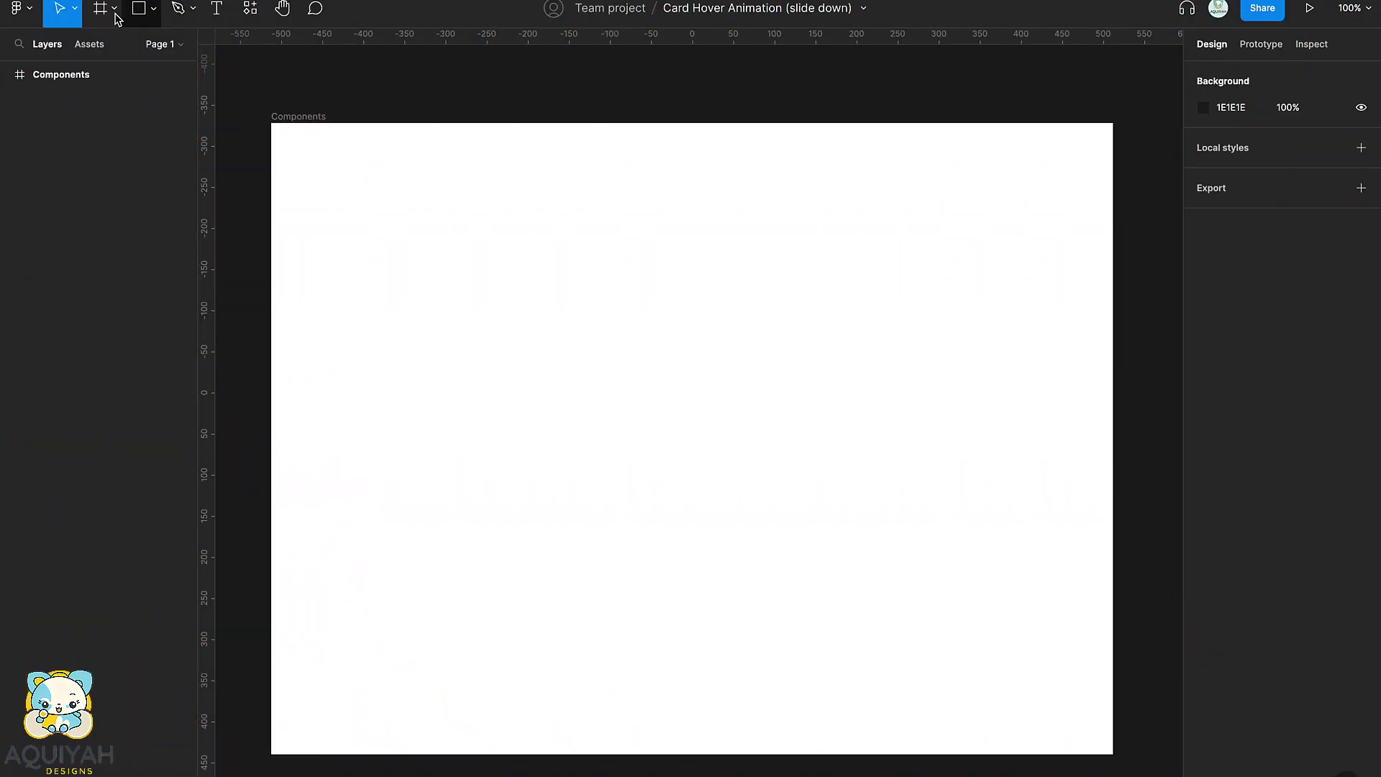
- Draw a card frame of about 340 × 268 in the upper-left part of the Components frame
{"action": "left_click", "coordinate": [105, 11]}
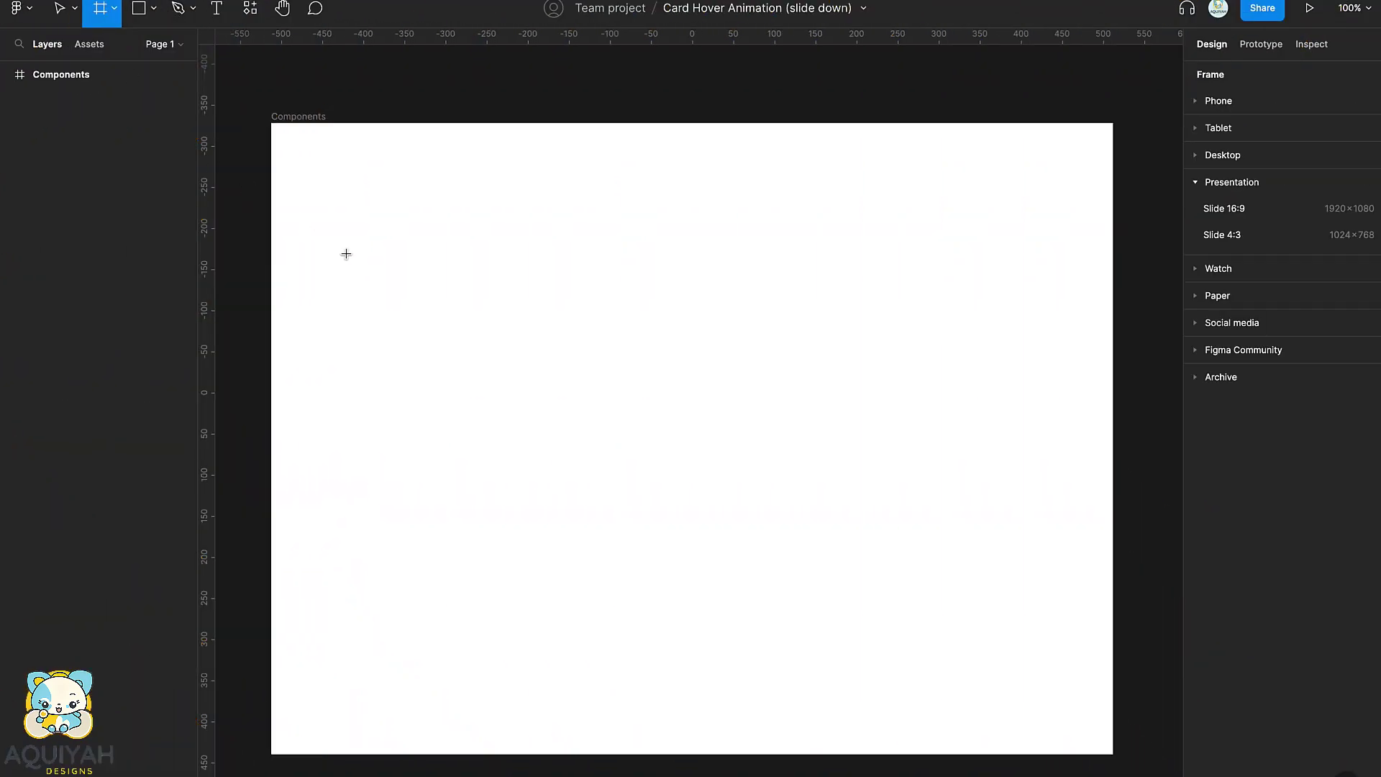
{"action": "left_click_drag", "start_coordinate": [369, 218], "coordinate": [403, 292]}
{"action": "mouse_move", "coordinate": [458, 367]}
{"action": "left_mouse_down"}
{"action": "mouse_move", "coordinate": [656, 452]}
{"action": "mouse_move", "coordinate": [649, 438]}
{"action": "left_mouse_up"}
{"action": "key", "text": "Escape"}
{"action": "left_click", "coordinate": [588, 374]}
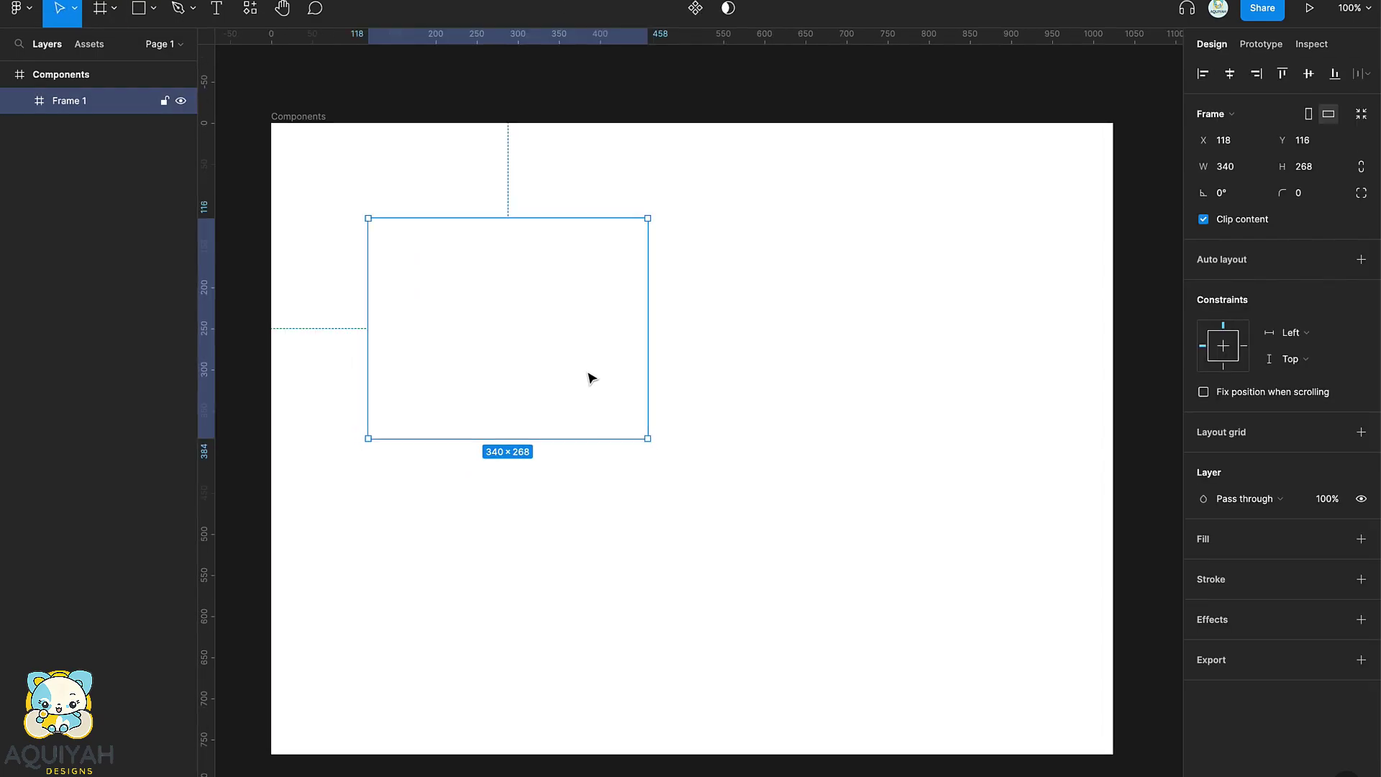
- Add a solid light grey EFEFEF fill to the card frame
{"action": "left_click", "coordinate": [1200, 540]}
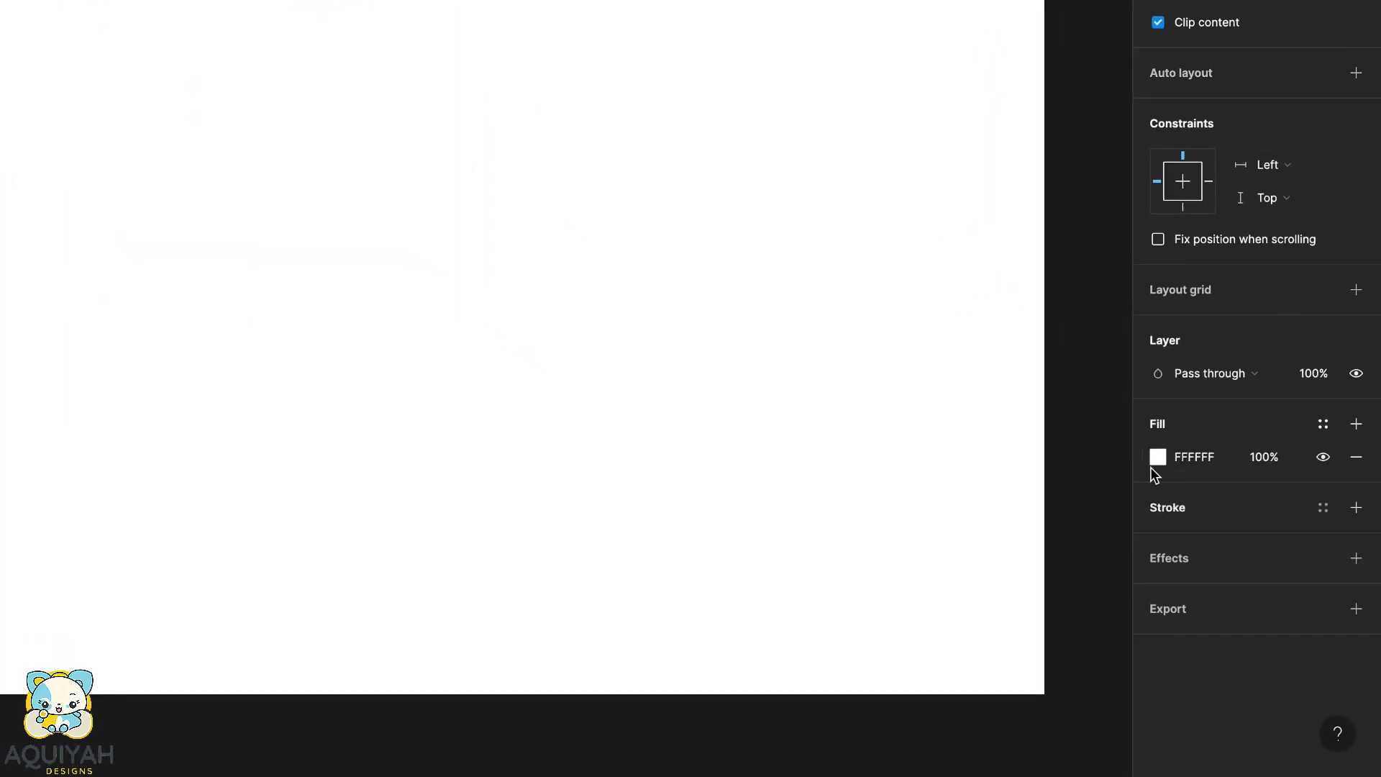
{"action": "left_click", "coordinate": [1154, 462]}
{"action": "left_click", "coordinate": [1023, 532]}
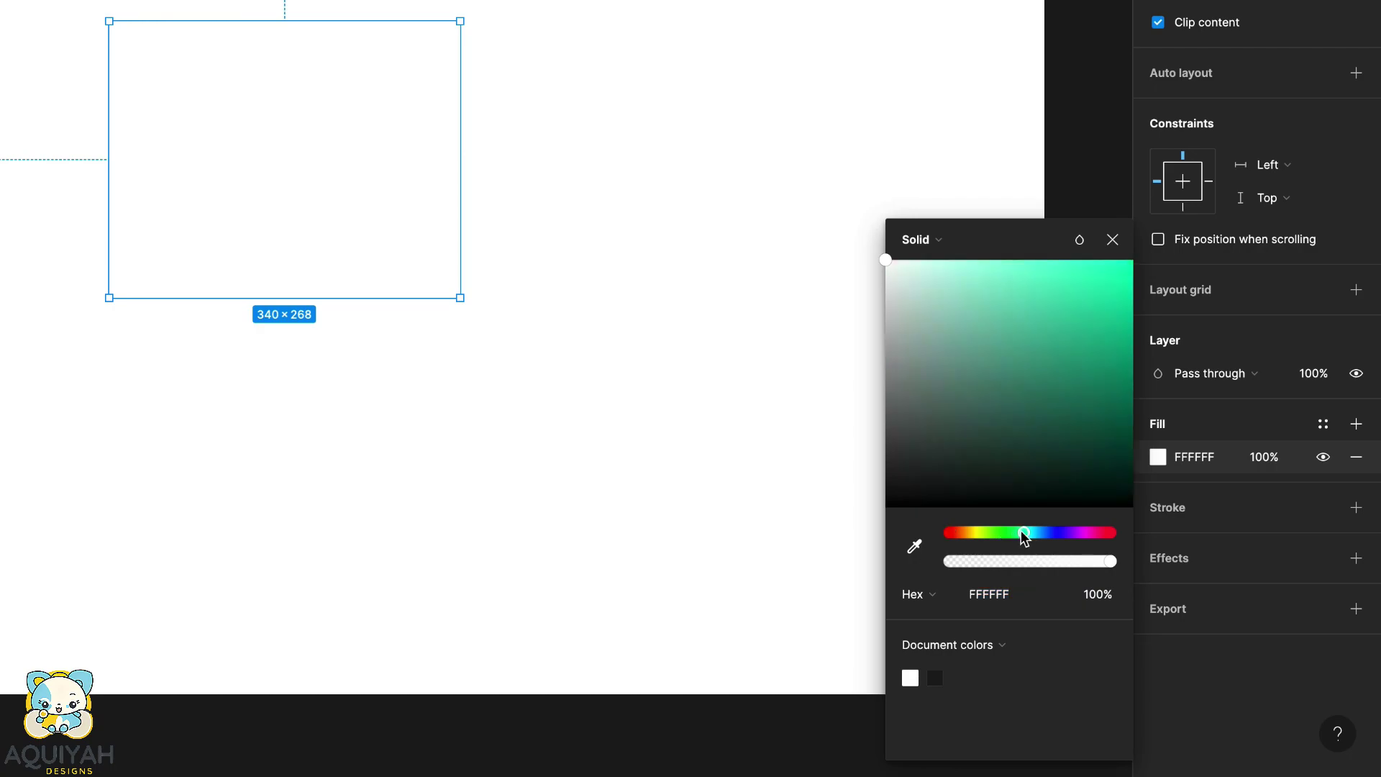
{"action": "mouse_move", "coordinate": [1023, 532]}
{"action": "left_mouse_down"}
{"action": "mouse_move", "coordinate": [981, 534]}
{"action": "mouse_move", "coordinate": [1007, 533]}
{"action": "left_mouse_up"}
{"action": "left_click_drag", "start_coordinate": [887, 262], "coordinate": [675, 276]}
{"action": "left_click", "coordinate": [657, 279]}
{"action": "left_click", "coordinate": [397, 219]}
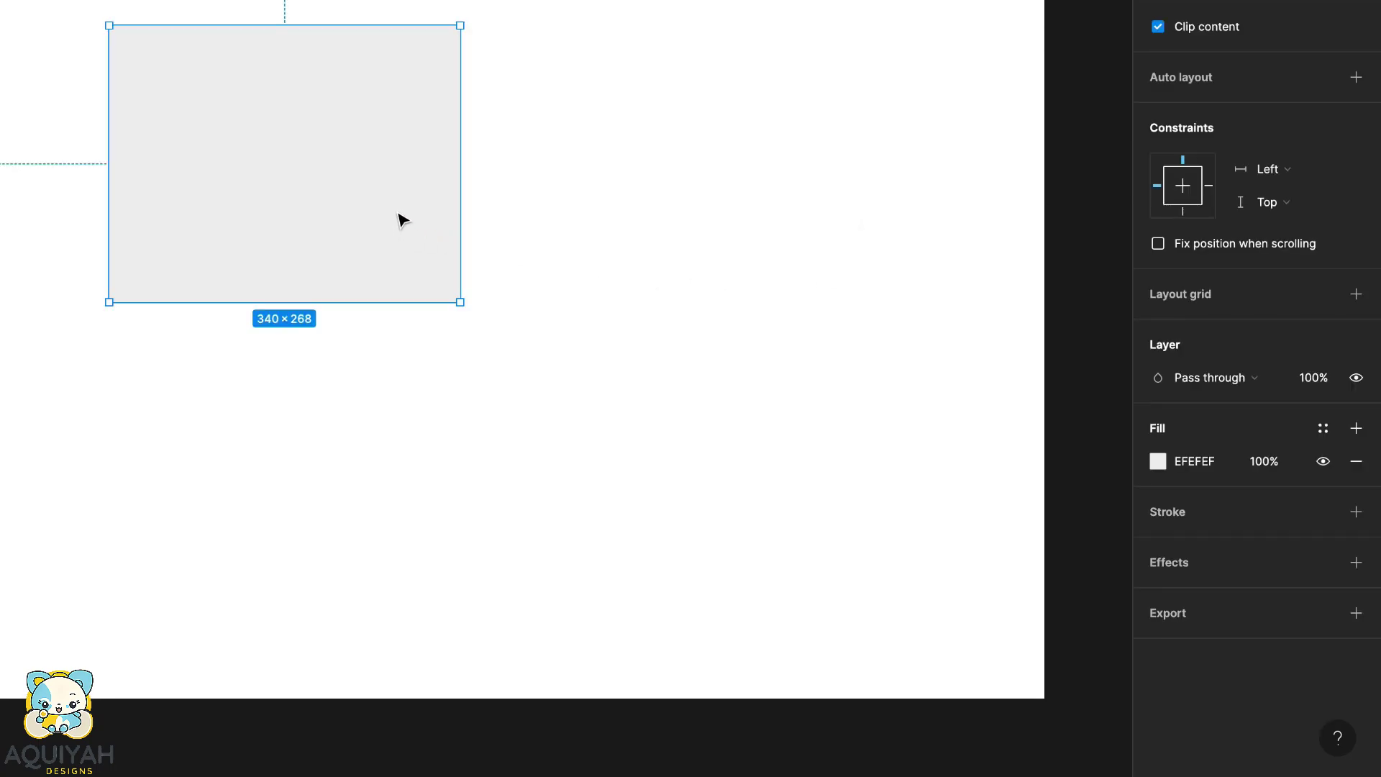
- Set the card frame's corner radius to 20 and shift the card closer to the Components frame's left edge
{"action": "left_click", "coordinate": [1276, 9]}
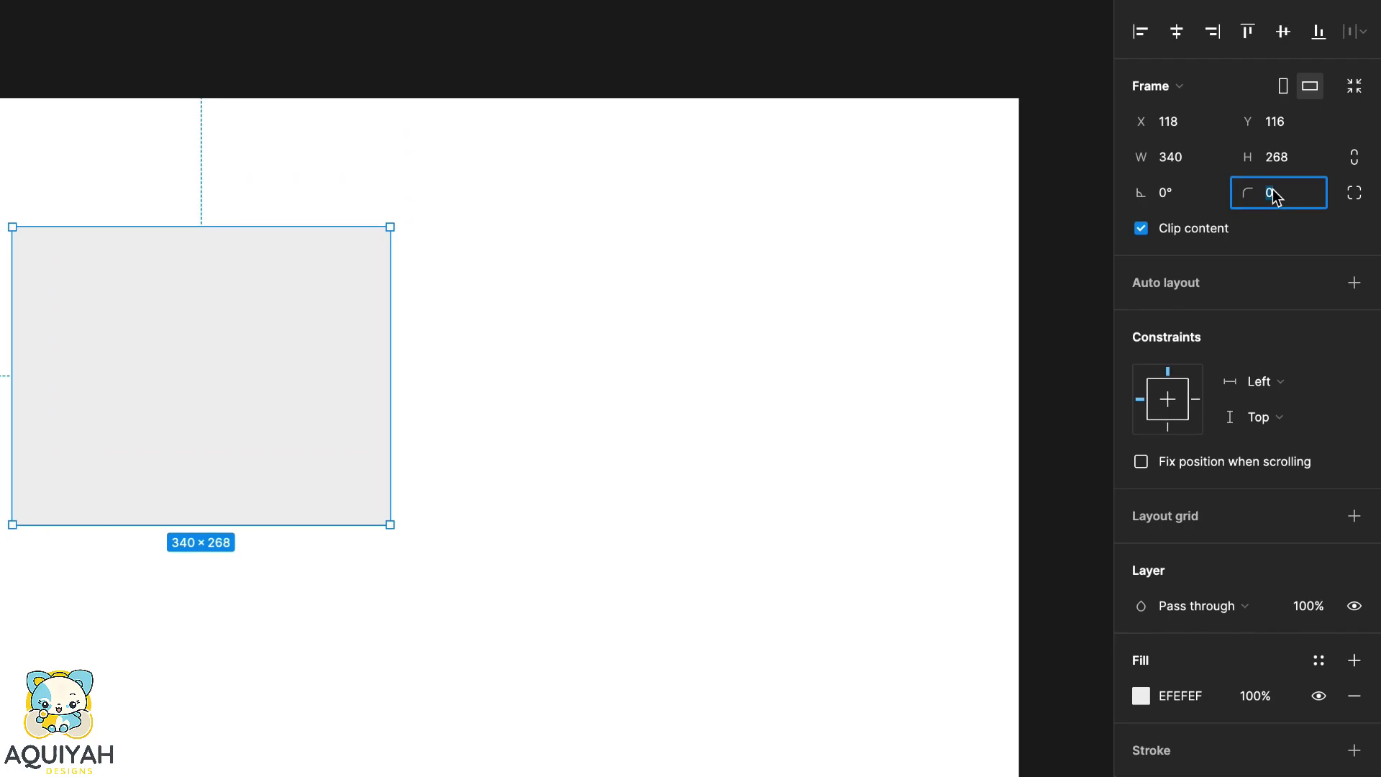
{"action": "type", "text": "20"}
{"action": "left_click", "coordinate": [731, 461]}
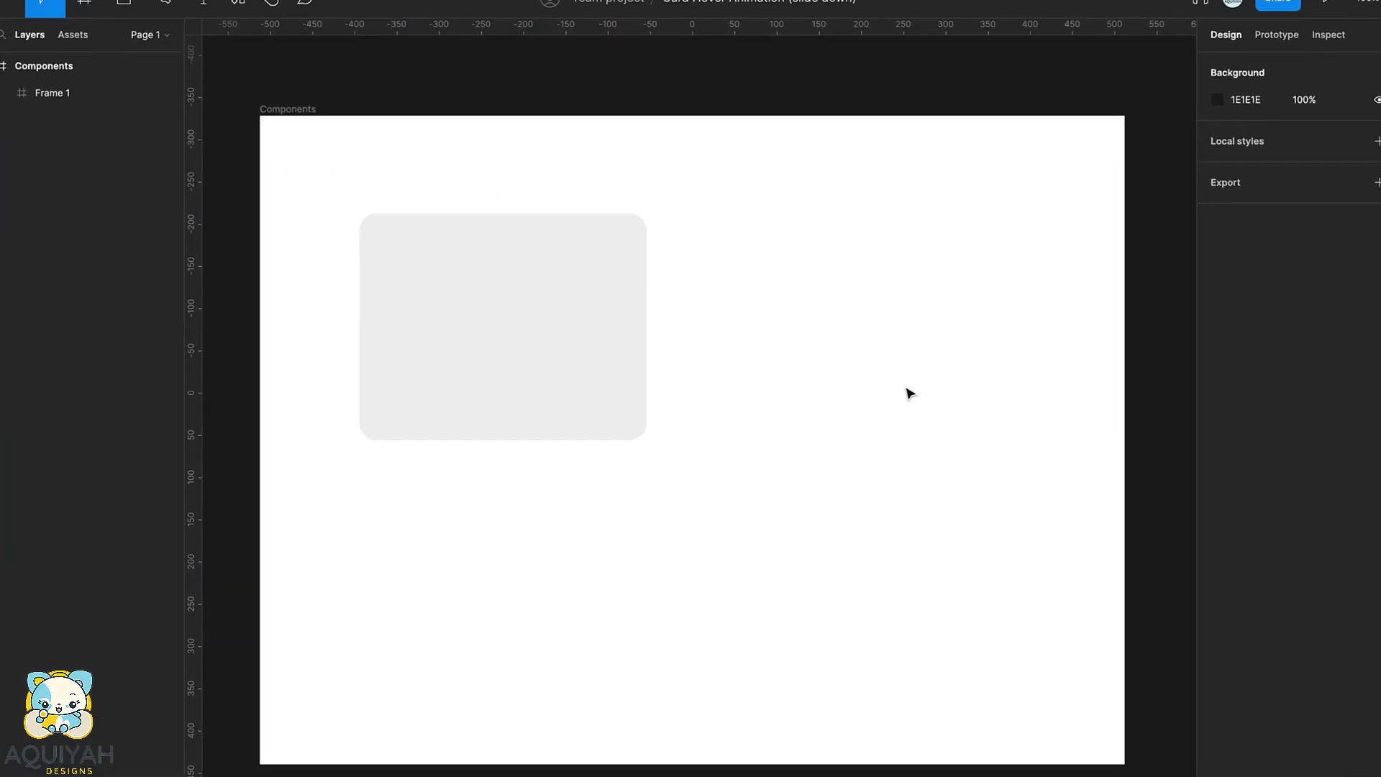
{"action": "left_click_drag", "start_coordinate": [286, 444], "coordinate": [188, 434]}
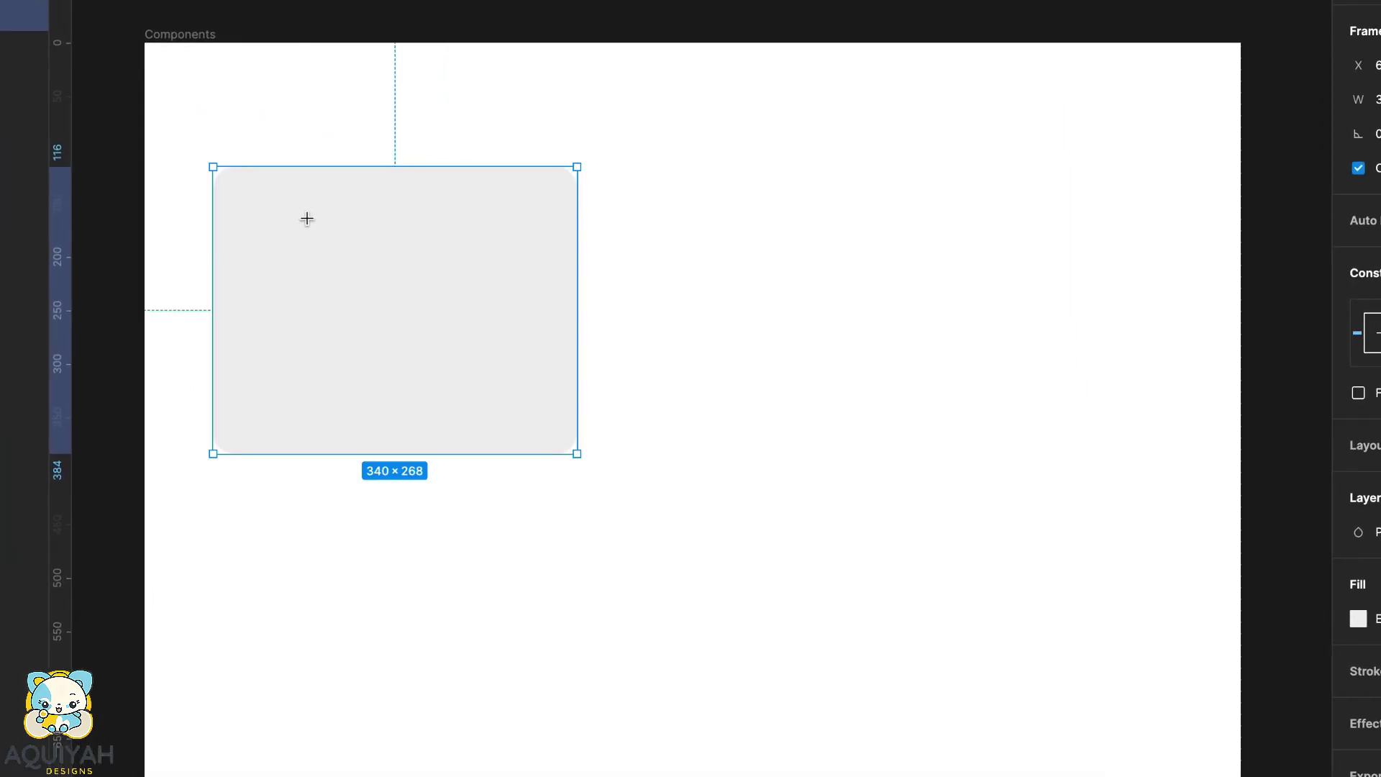
- Add the text "Card Heading" near the card's top and set its font to Montserrat
{"action": "left_click", "coordinate": [245, 184]}
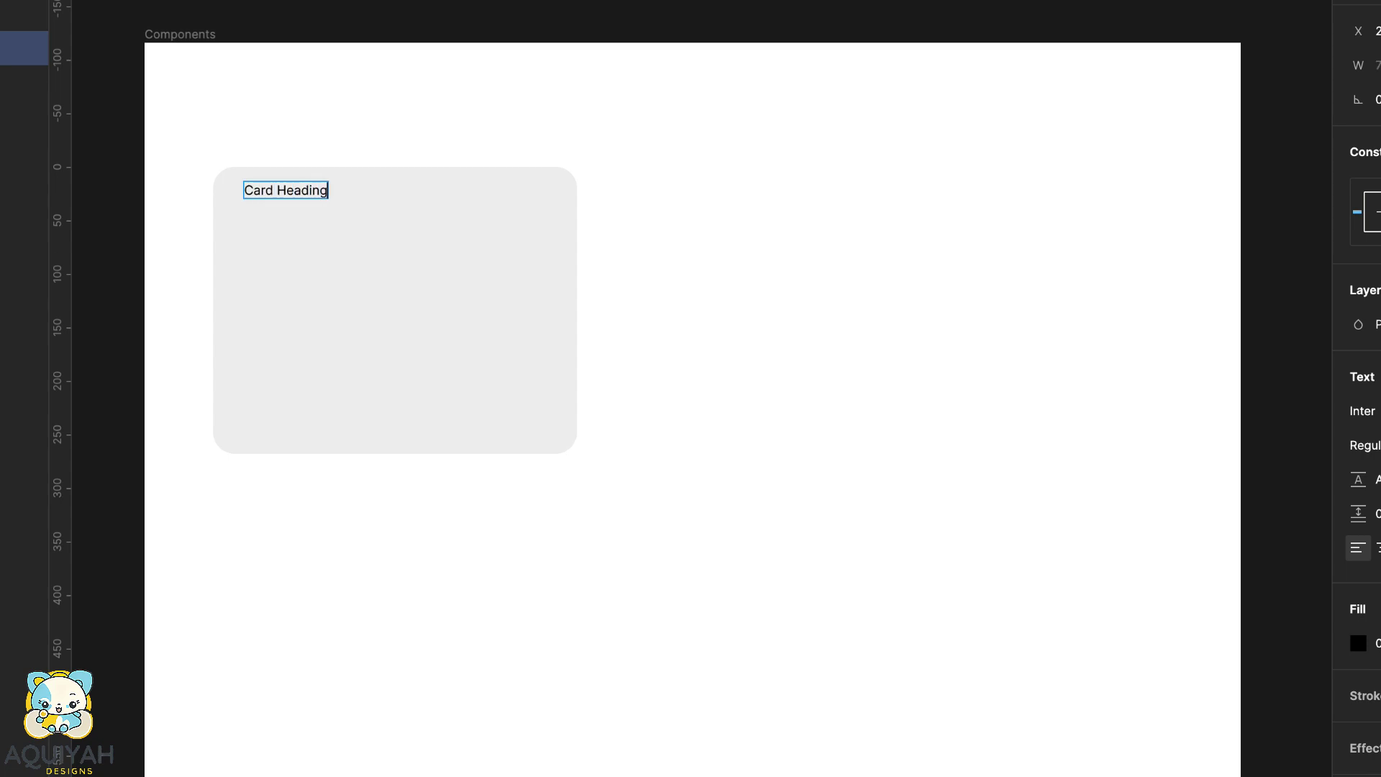
{"action": "key", "text": "Escape"}
{"action": "left_click", "coordinate": [1374, 416]}
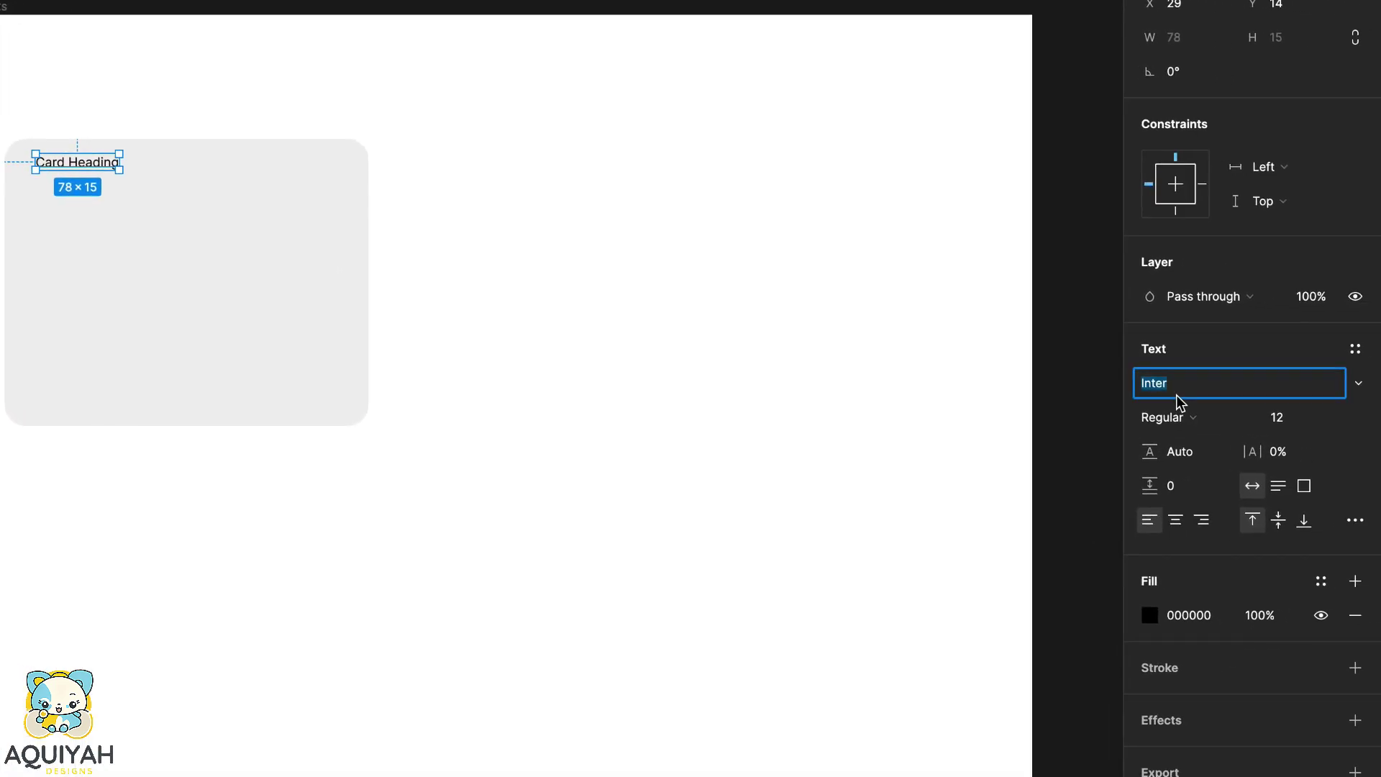
{"action": "type", "text": "Montserrat"}
{"action": "key", "text": "Return"}
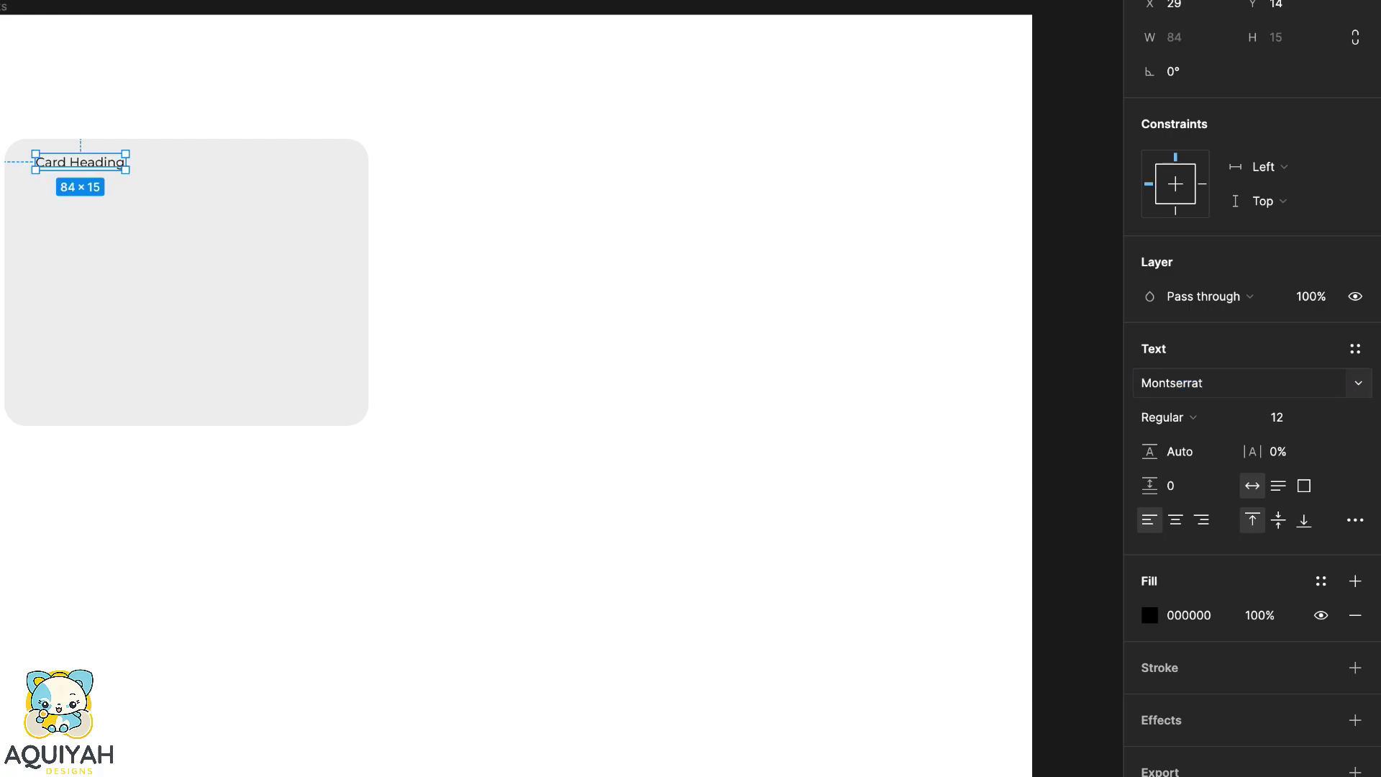
- Make the card heading Bold with a font size of 30
{"action": "left_click", "coordinate": [1223, 423]}
{"action": "left_click", "coordinate": [1243, 493]}
{"action": "left_click", "coordinate": [1283, 419]}
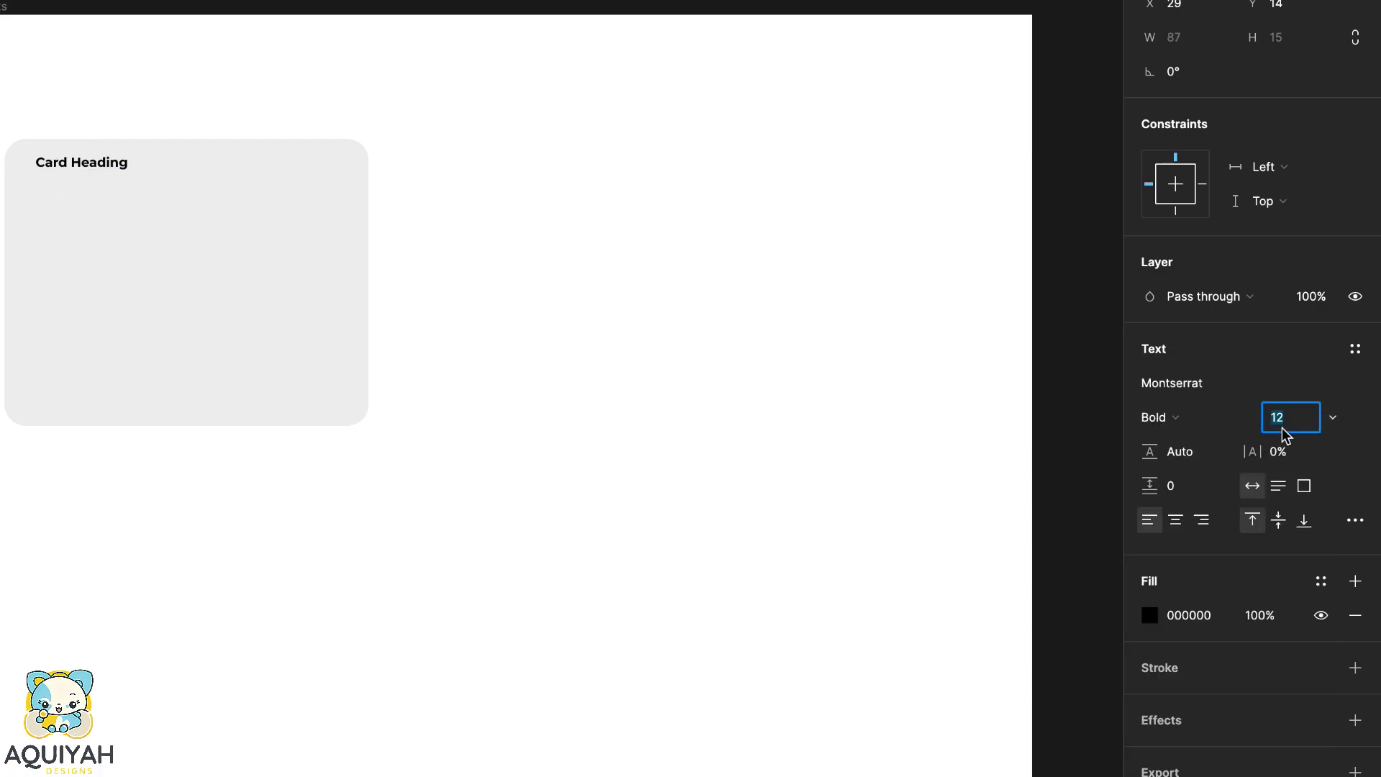
{"action": "type", "text": "30"}
{"action": "key", "text": "Return"}
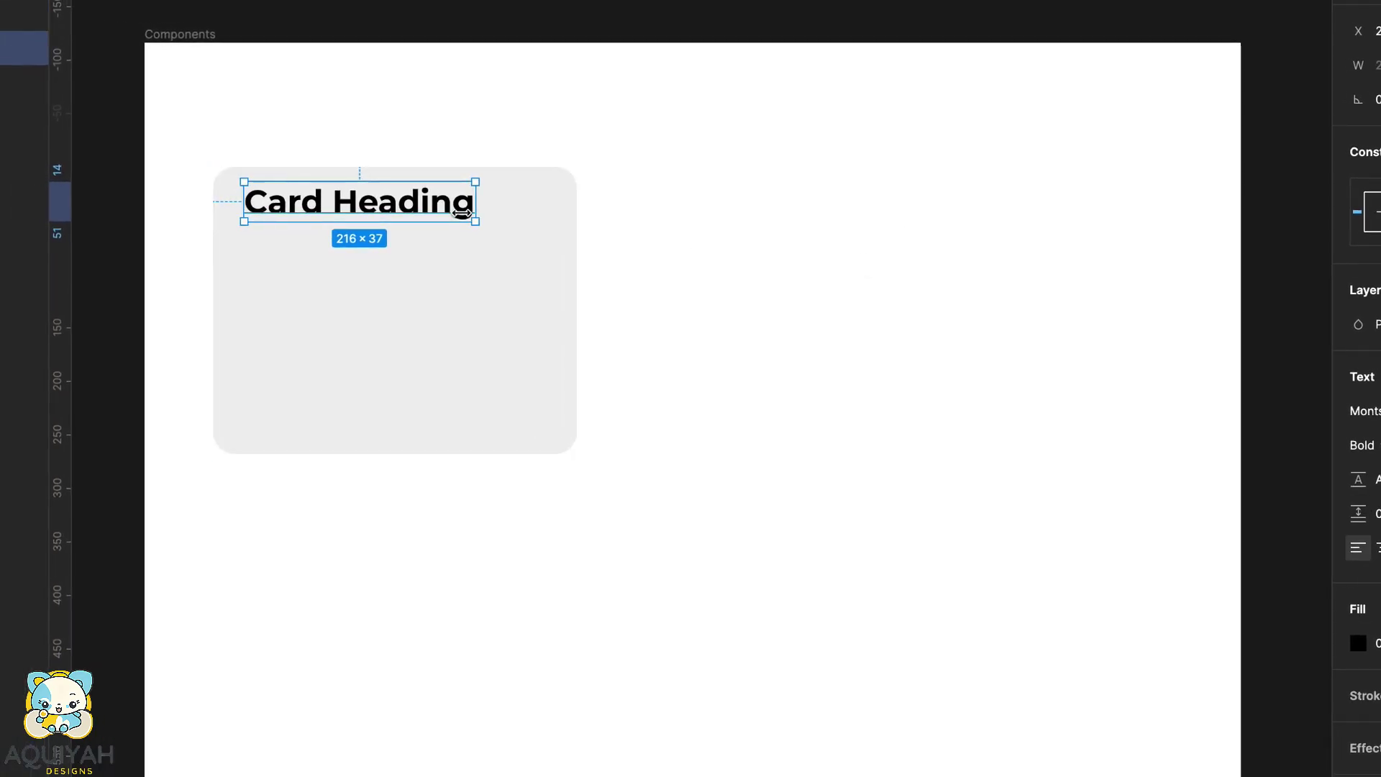
- Enlarge the heading, wrapped onto two lines in a box about 243 wide, and position it at about X 42, Y 104 in the card
{"action": "left_click_drag", "start_coordinate": [225, 181], "coordinate": [229, 279]}
{"action": "left_click_drag", "start_coordinate": [435, 305], "coordinate": [442, 307]}
{"action": "left_click", "coordinate": [1284, 450]}
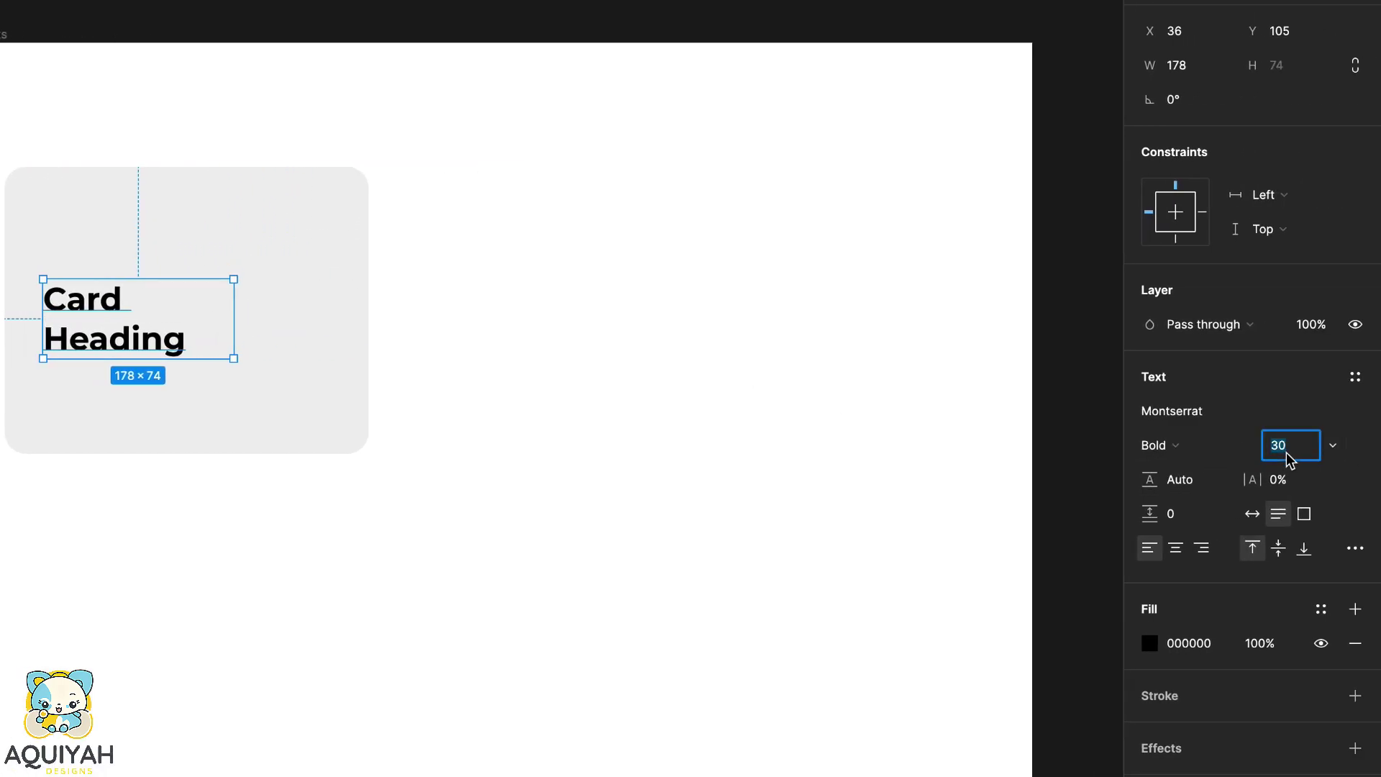
{"action": "type", "text": "45"}
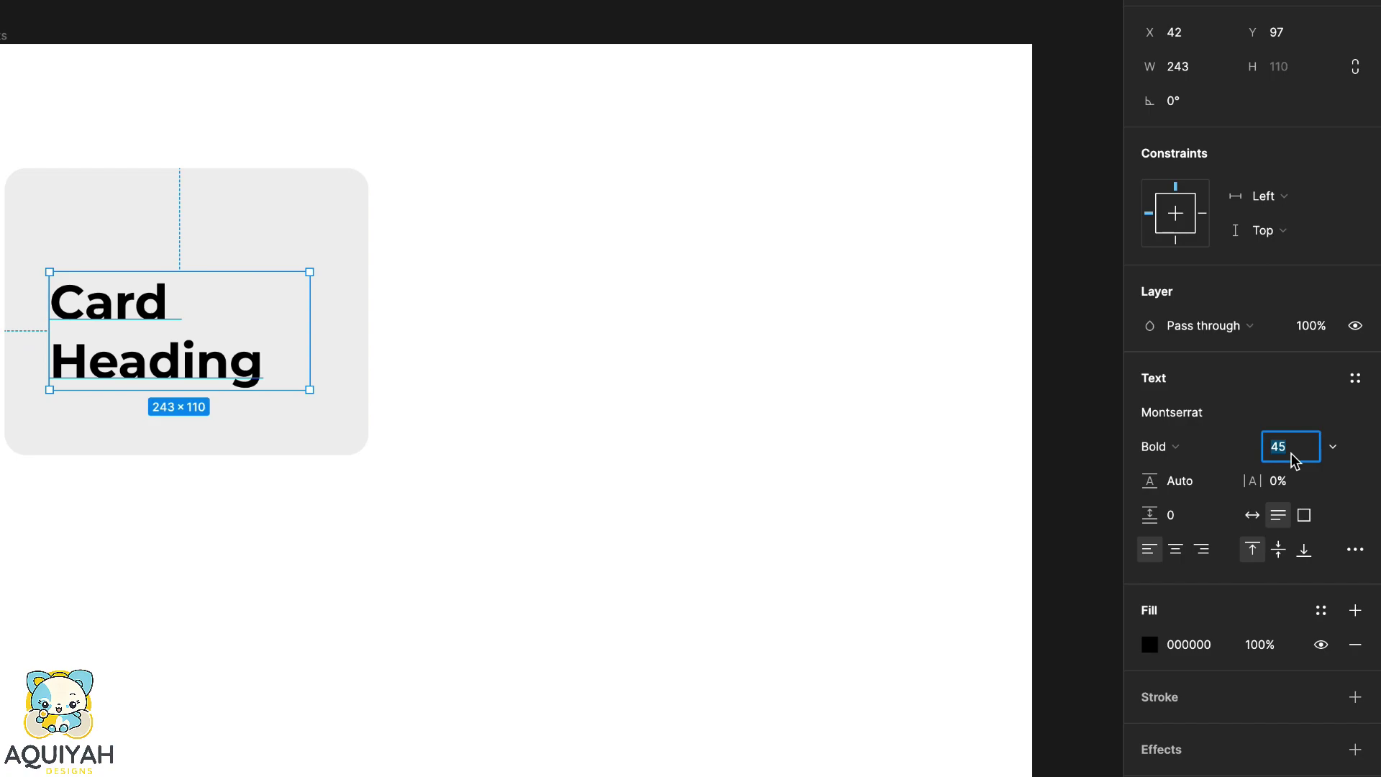
{"action": "key", "text": "Return"}
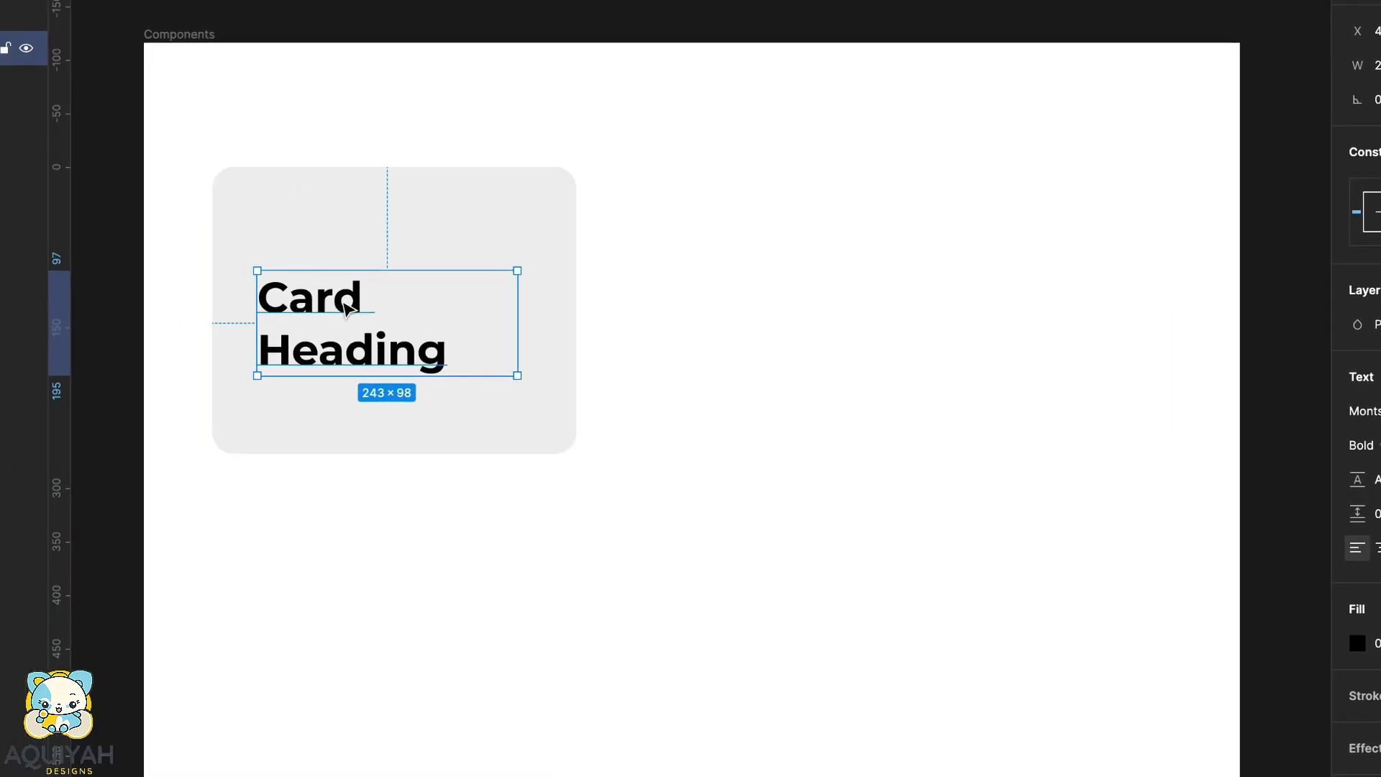
{"action": "left_click_drag", "start_coordinate": [98, 295], "coordinate": [97, 303]}
- Draw a vertical line about 33 long above the heading with the Pen tool as an arrow shaft
{"action": "key", "text": "p"}
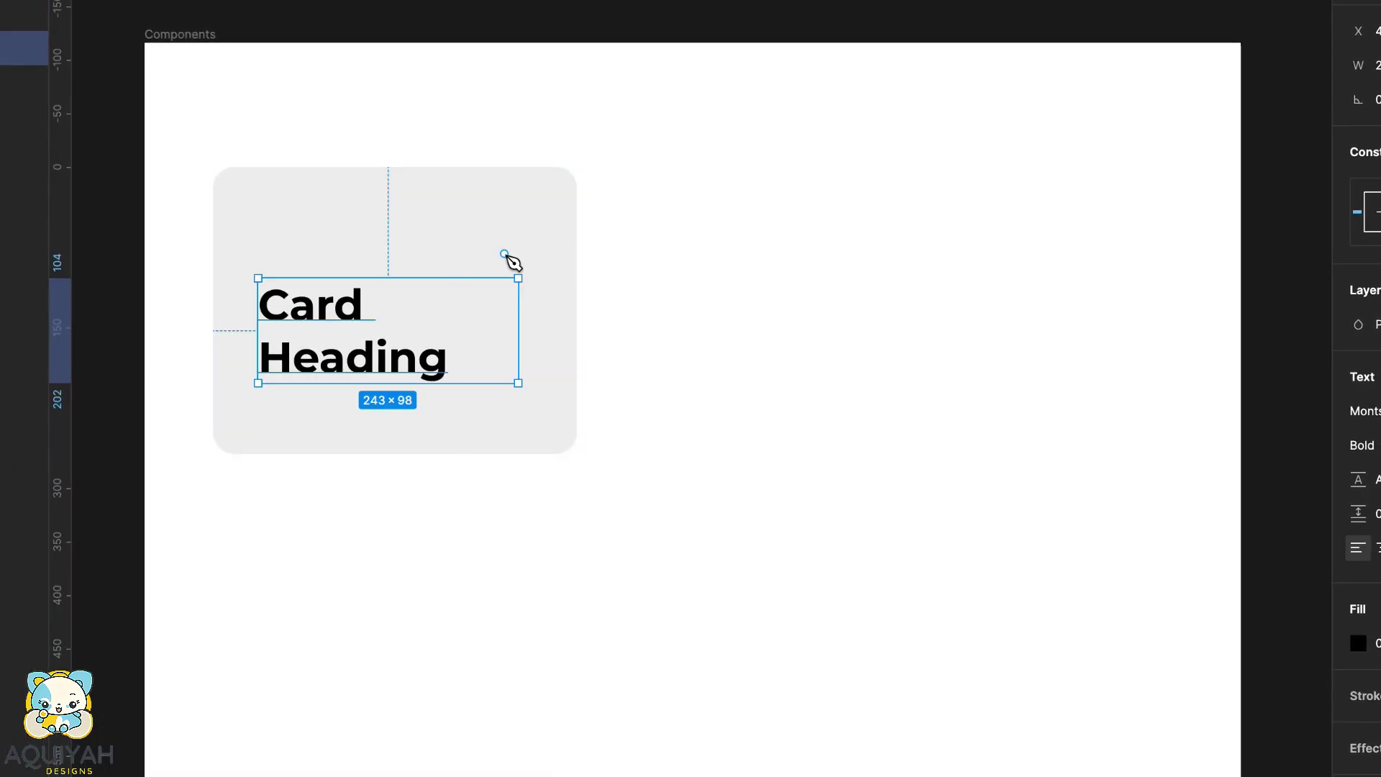
{"action": "left_click", "coordinate": [454, 196]}
{"action": "left_click", "coordinate": [453, 232]}
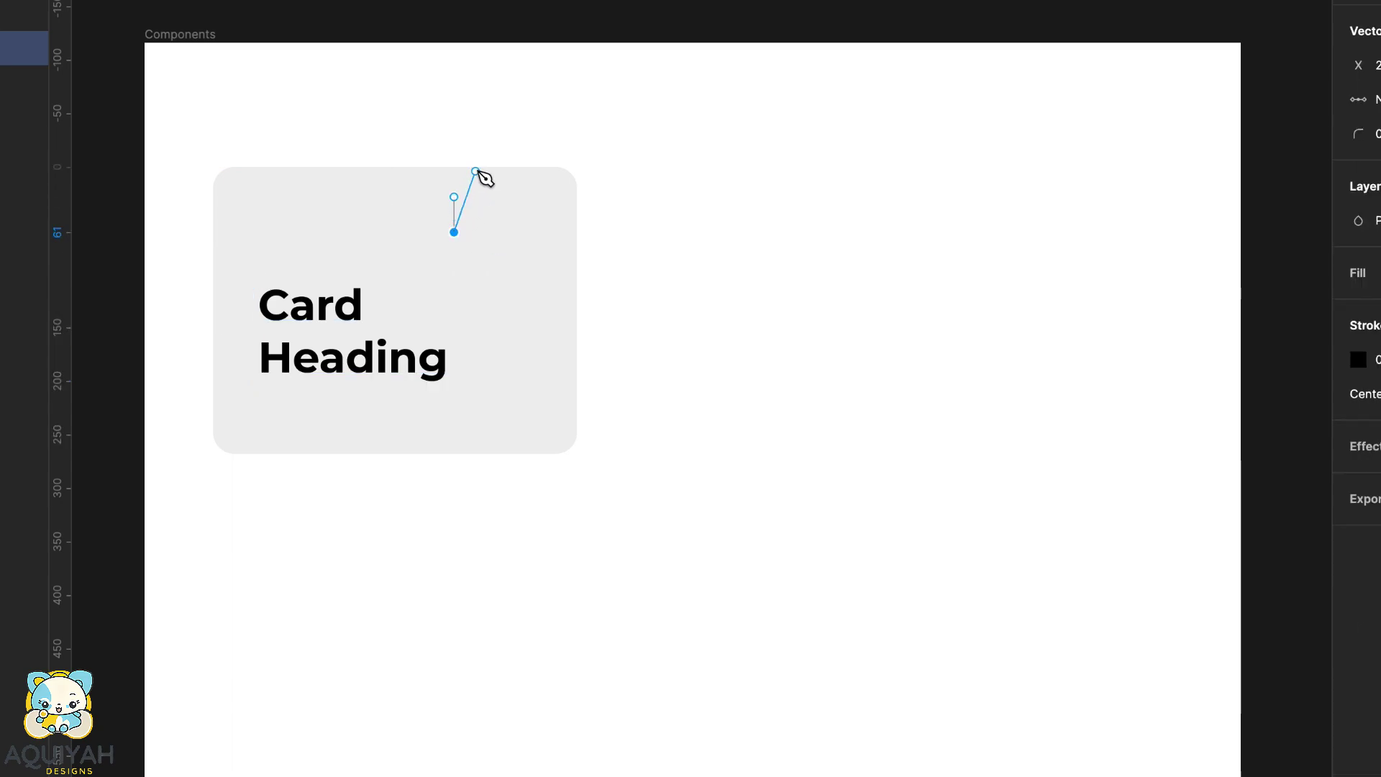
{"action": "key", "text": "Escape"}
- Add two diagonal arrowhead strokes from the shaft's upper end, making an upward arrow about 22 wide
{"action": "left_click", "coordinate": [454, 196]}
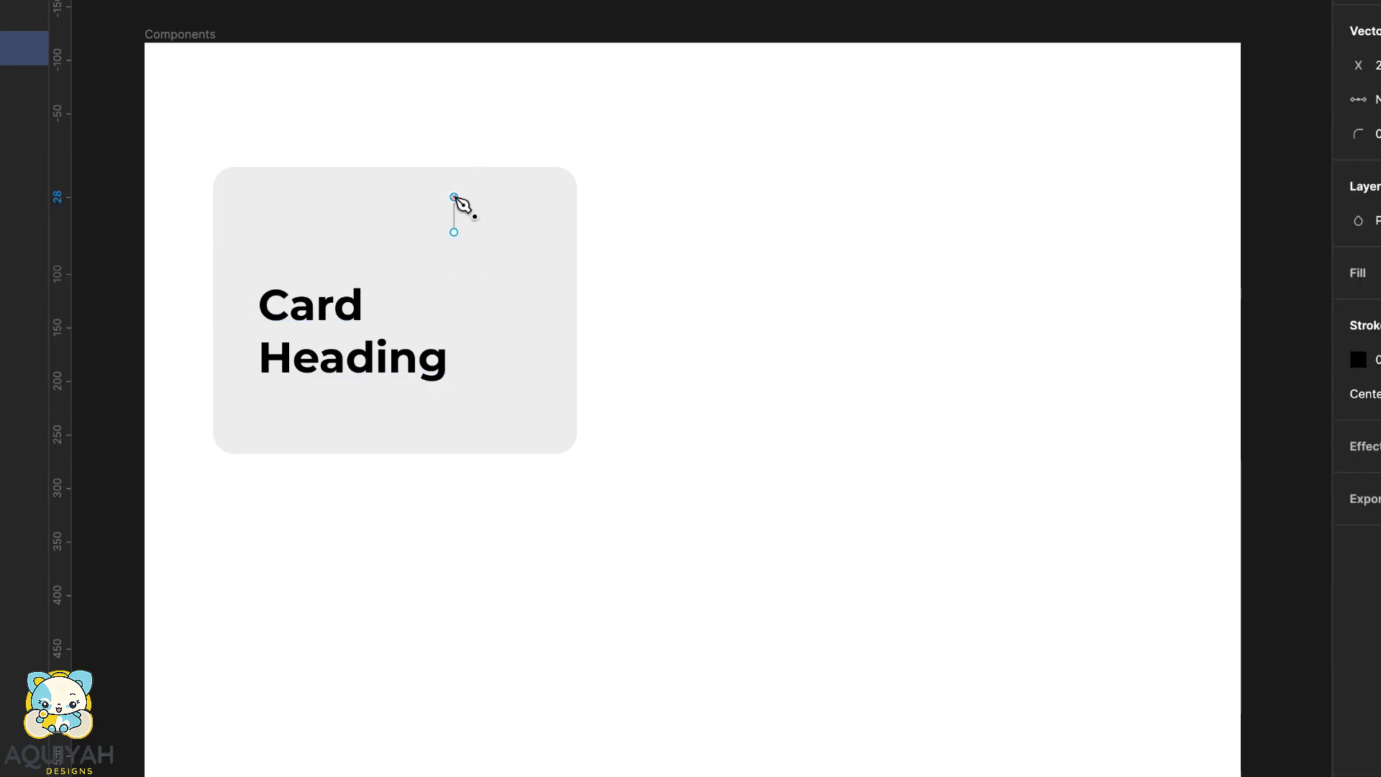
{"action": "left_click_drag", "start_coordinate": [467, 209], "coordinate": [558, 232]}
{"action": "scroll", "coordinate": [558, 231], "scroll_direction": "up", "scroll_amount": 1}
{"action": "left_click", "coordinate": [556, 231]}
{"action": "key", "text": "Escape"}
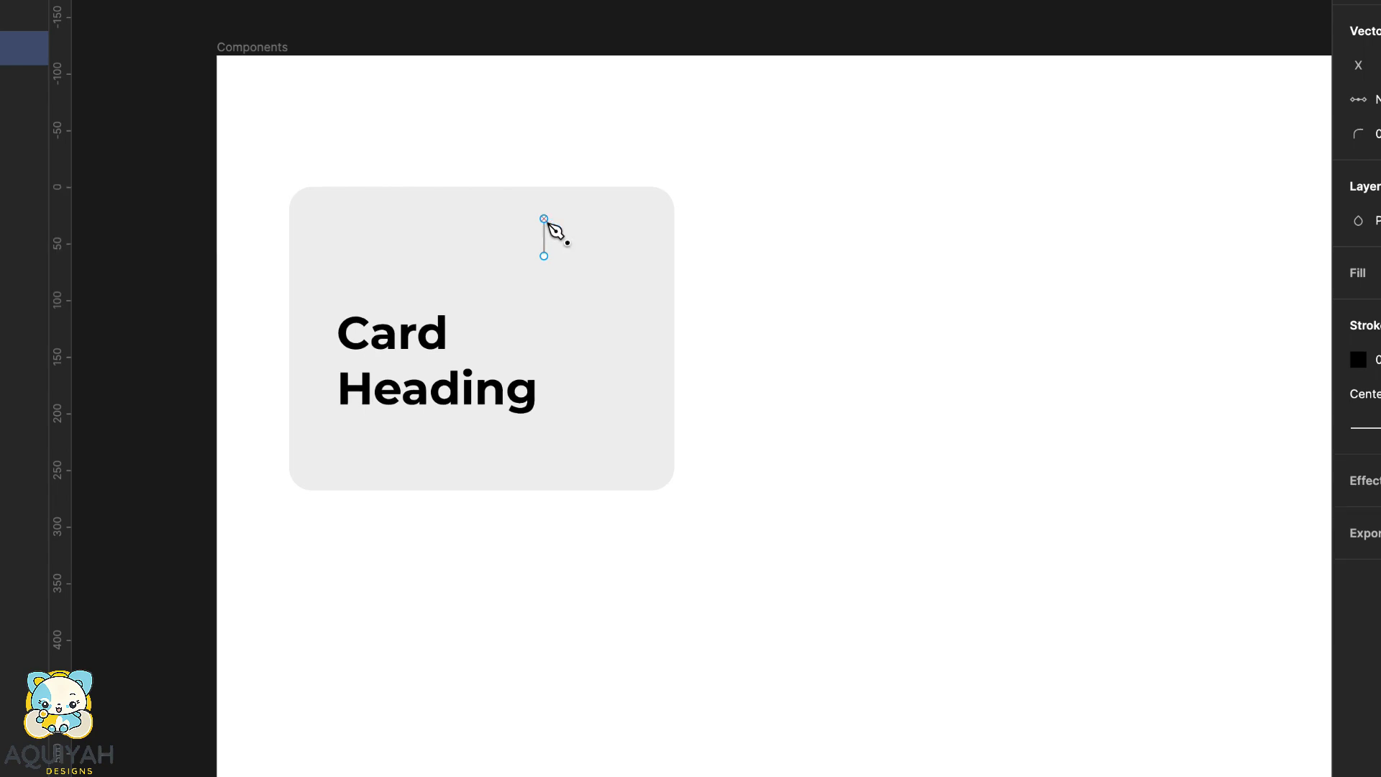
{"action": "left_click", "coordinate": [544, 219]}
{"action": "left_click", "coordinate": [531, 230]}
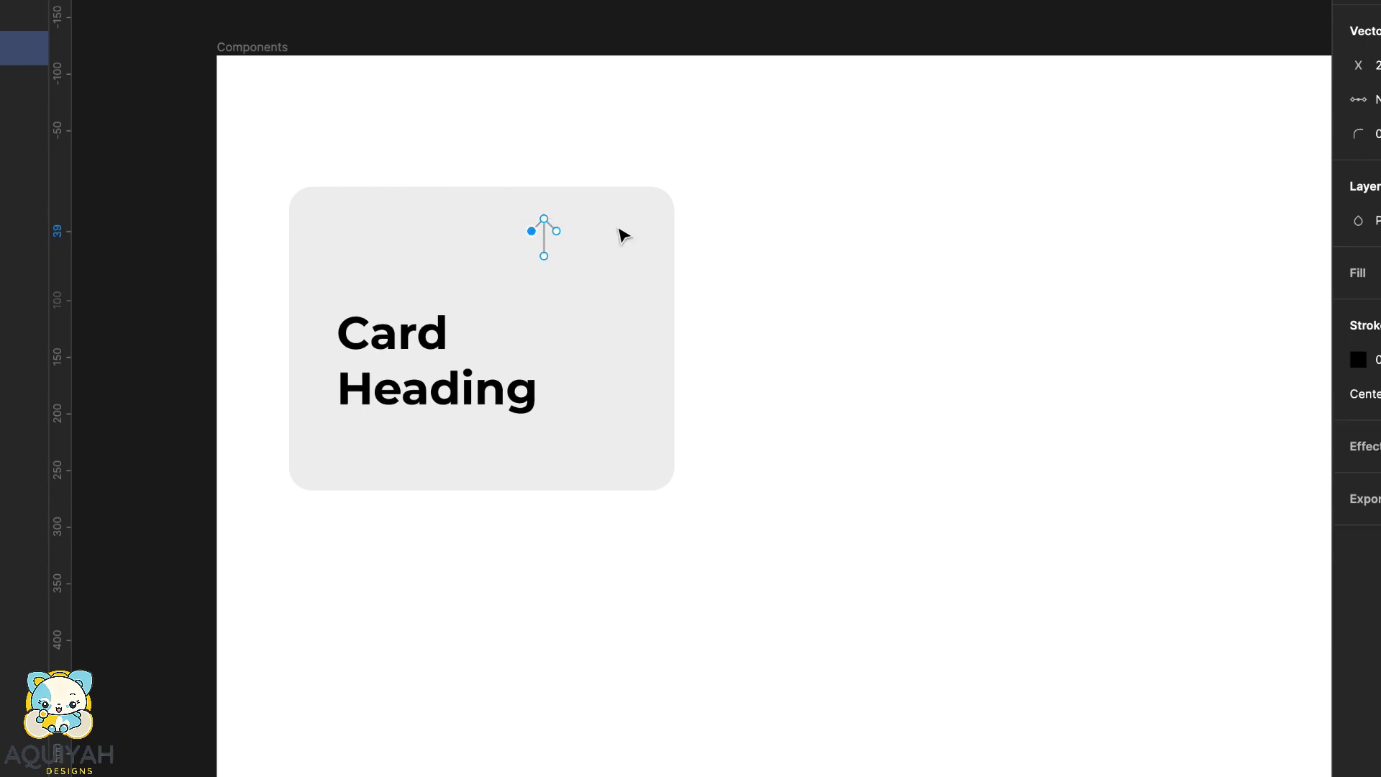
{"action": "key", "text": "Escape"}
{"action": "left_click", "coordinate": [650, 266]}
- Rename the arrow layer as "pointer" and set its stroke weight to 3
{"action": "double_click", "coordinate": [545, 254]}
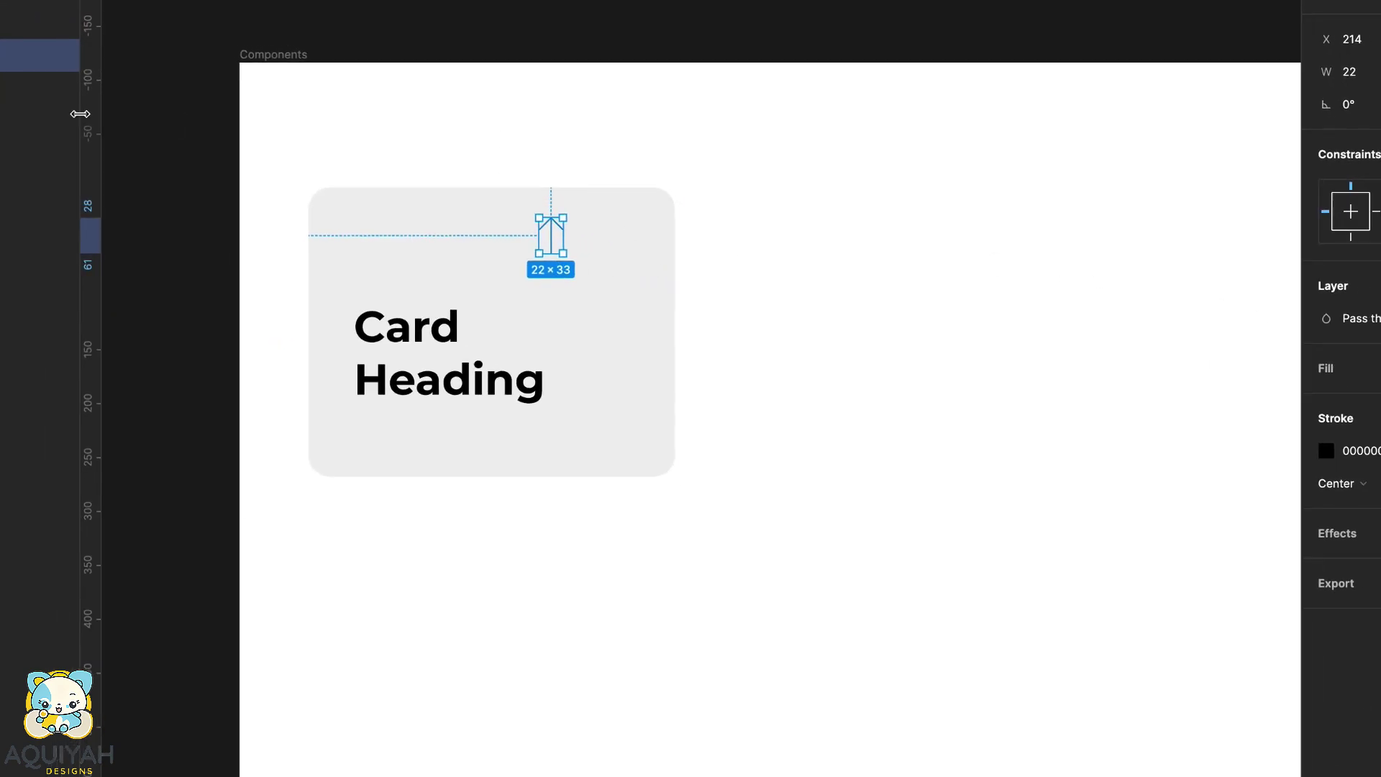
{"action": "double_click", "coordinate": [99, 86]}
{"action": "type", "text": "pointer"}
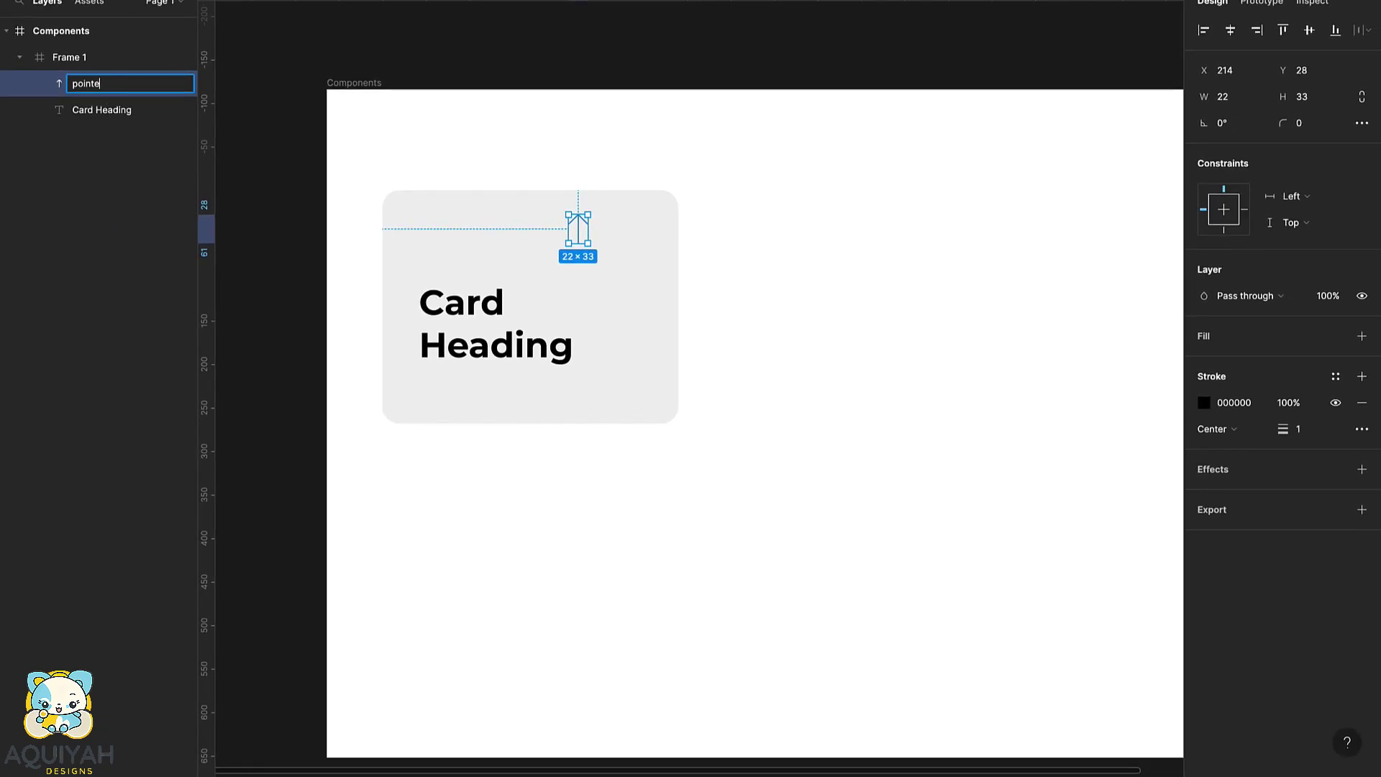
{"action": "key", "text": "Return"}
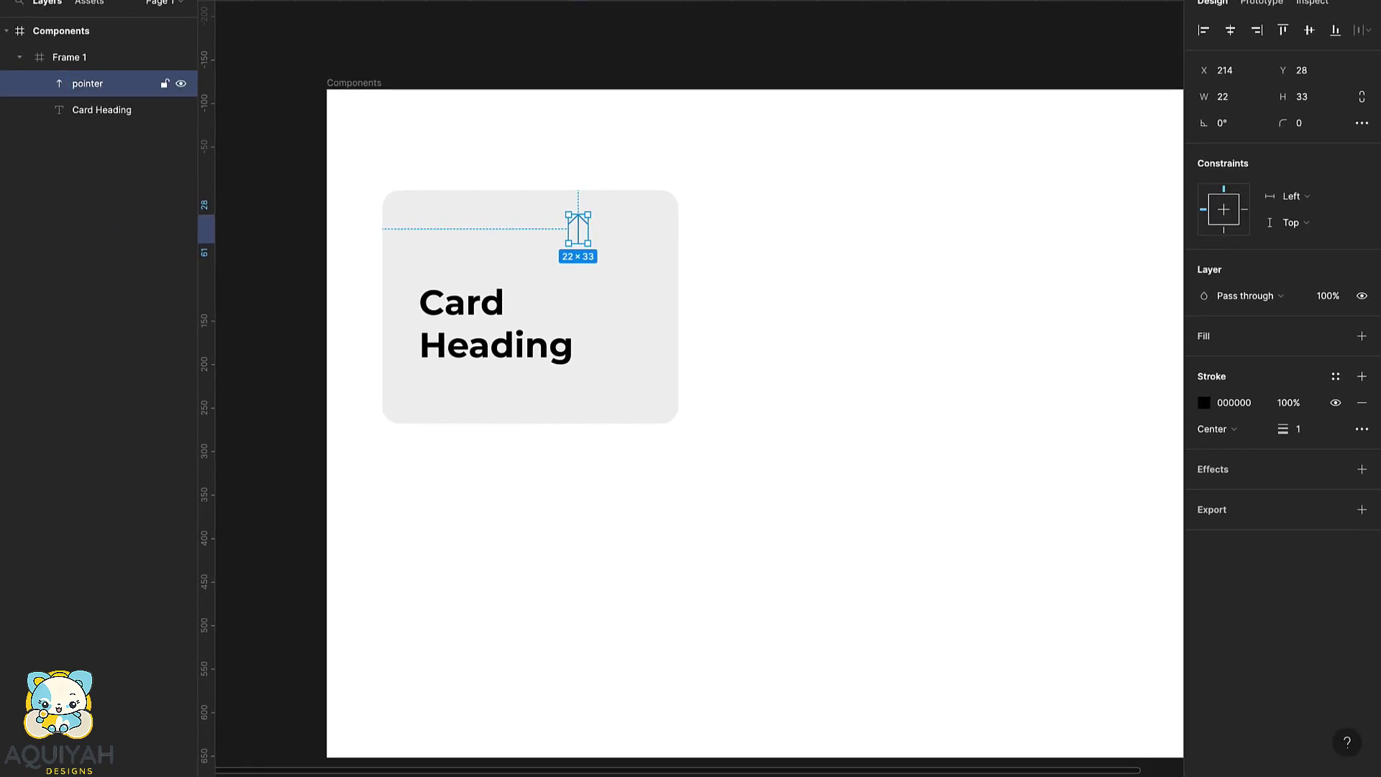
{"action": "left_click_drag", "start_coordinate": [1293, 436], "coordinate": [1297, 436]}
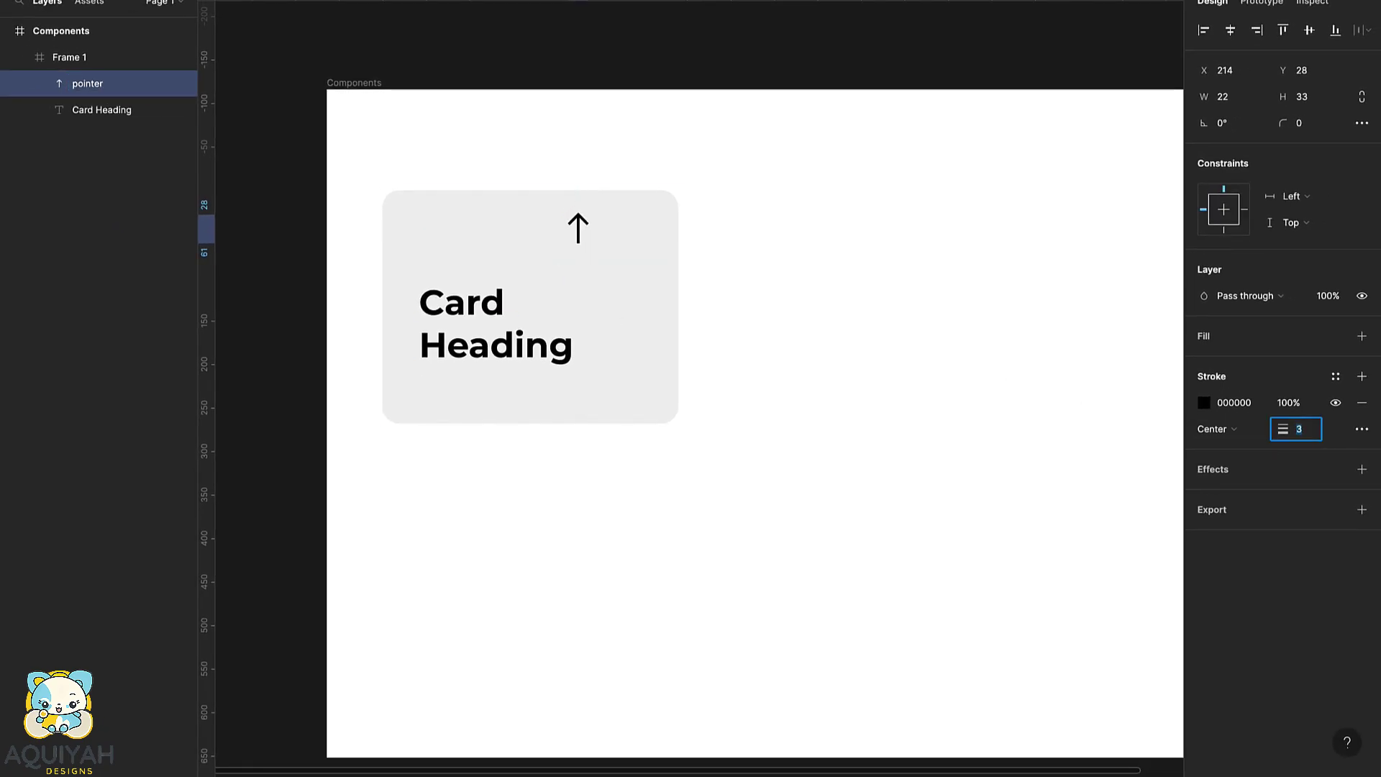
- Rotate the pointer arrow to -45° and move it into the card's upper-right corner
{"action": "left_click", "coordinate": [1235, 129]}
{"action": "type", "text": "-45"}
{"action": "key", "text": "Return"}
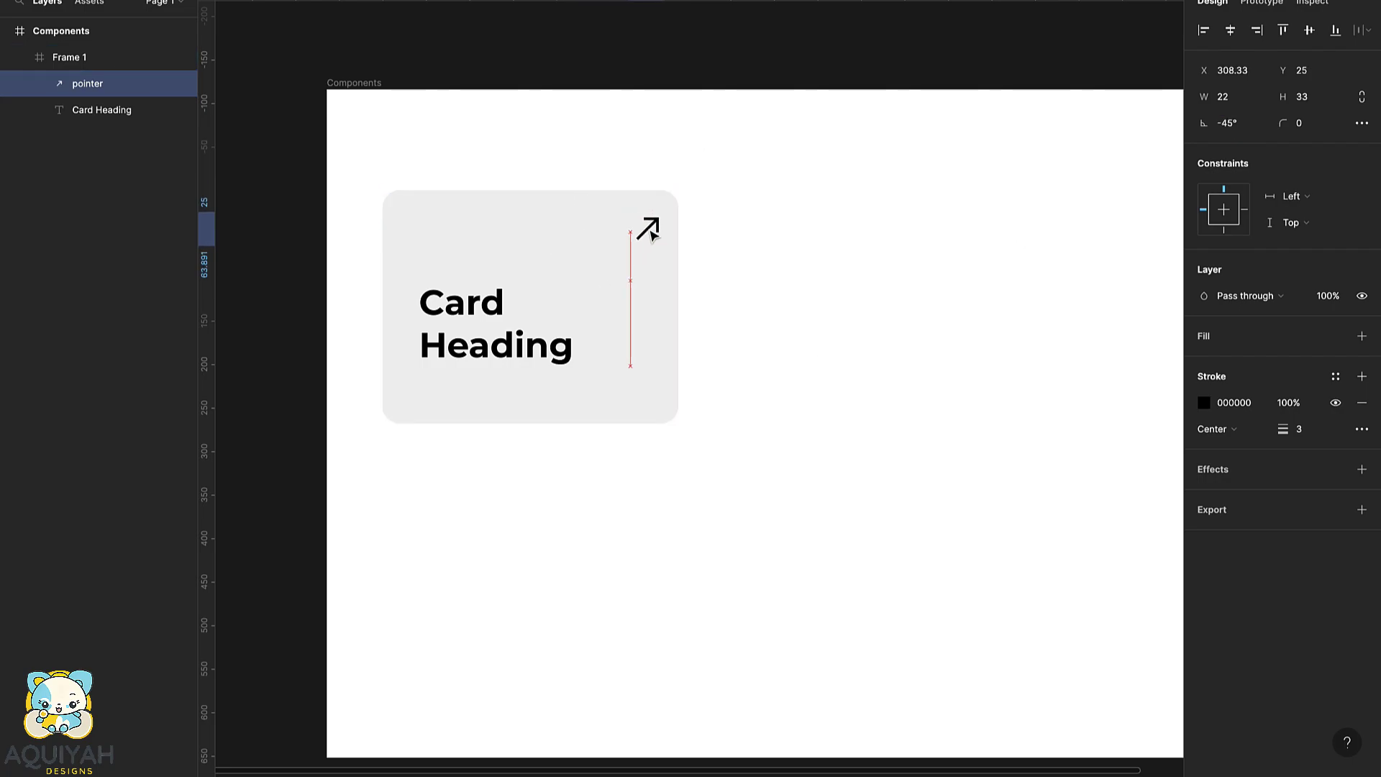
- Thin the pointer arrow's stroke and scale the arrow down to about 16 × 24, keeping it in the card's upper-right corner
{"action": "left_click", "coordinate": [1311, 432]}
{"action": "left_click", "coordinate": [805, 392]}
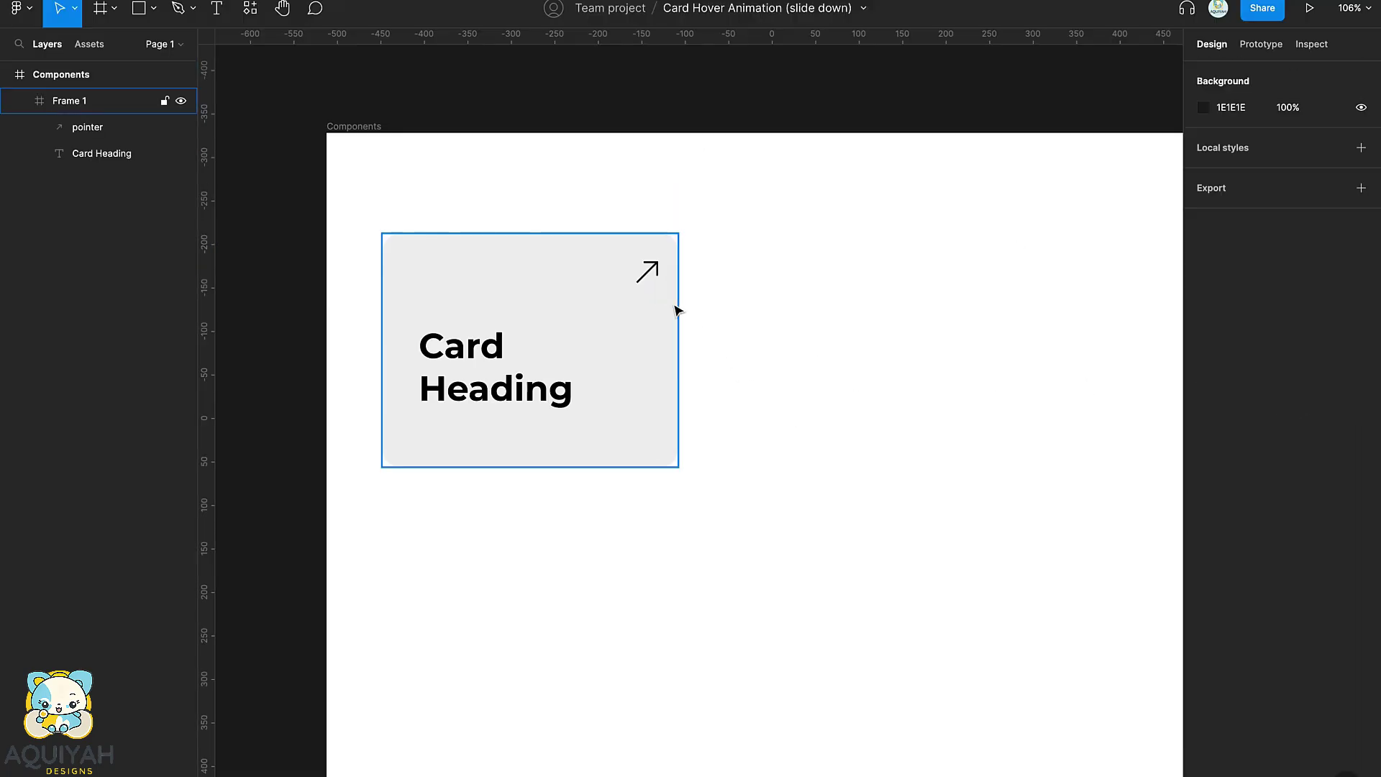
{"action": "left_click", "coordinate": [653, 228]}
{"action": "key", "text": "k"}
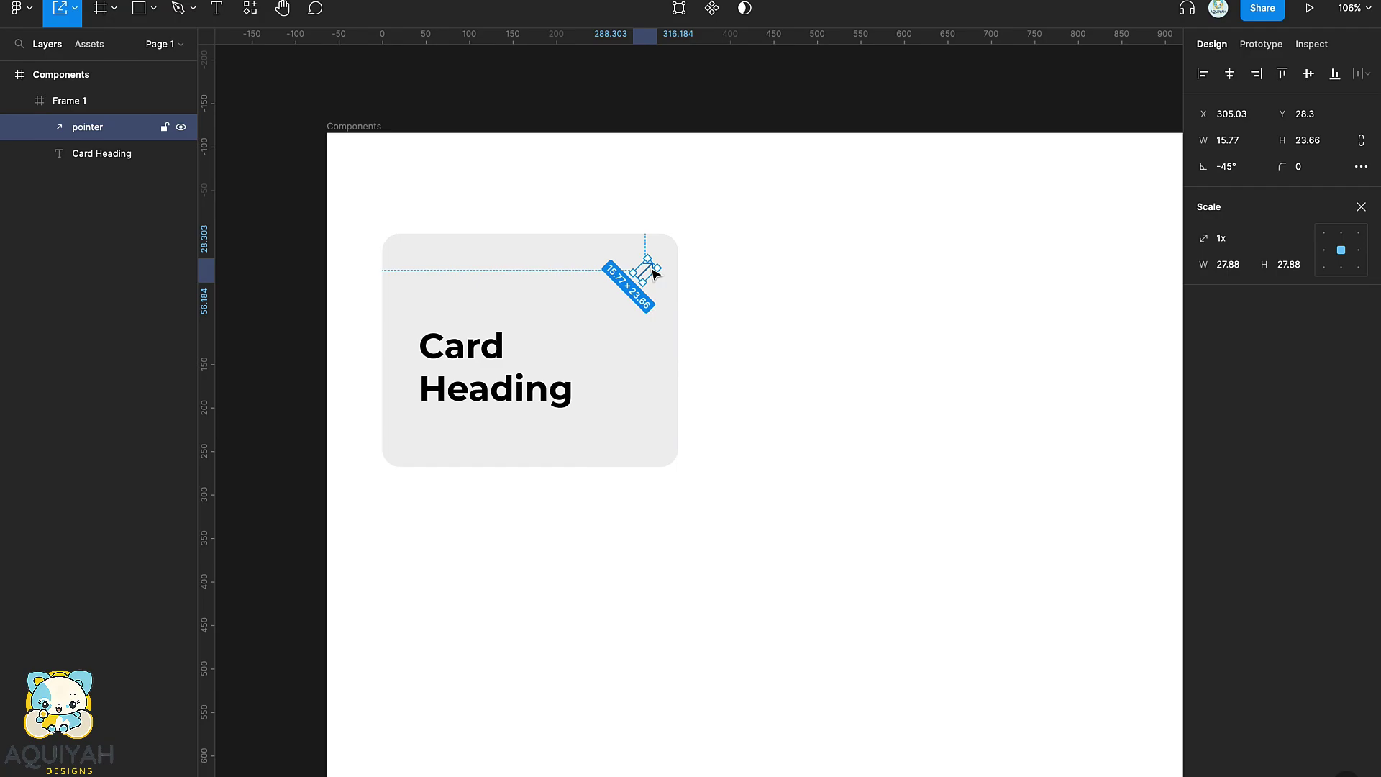
{"action": "left_click_drag", "start_coordinate": [648, 226], "coordinate": [650, 223]}
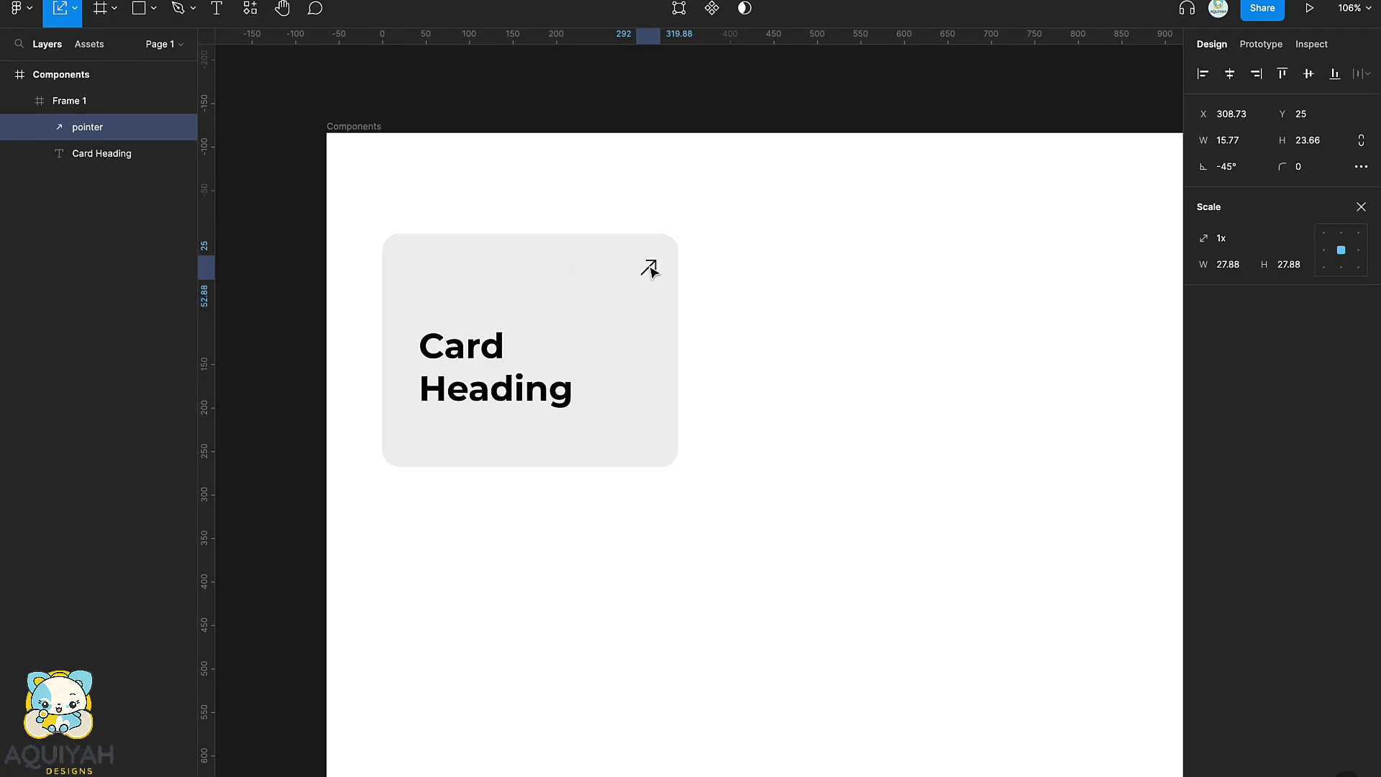
{"action": "key", "text": "Tab"}
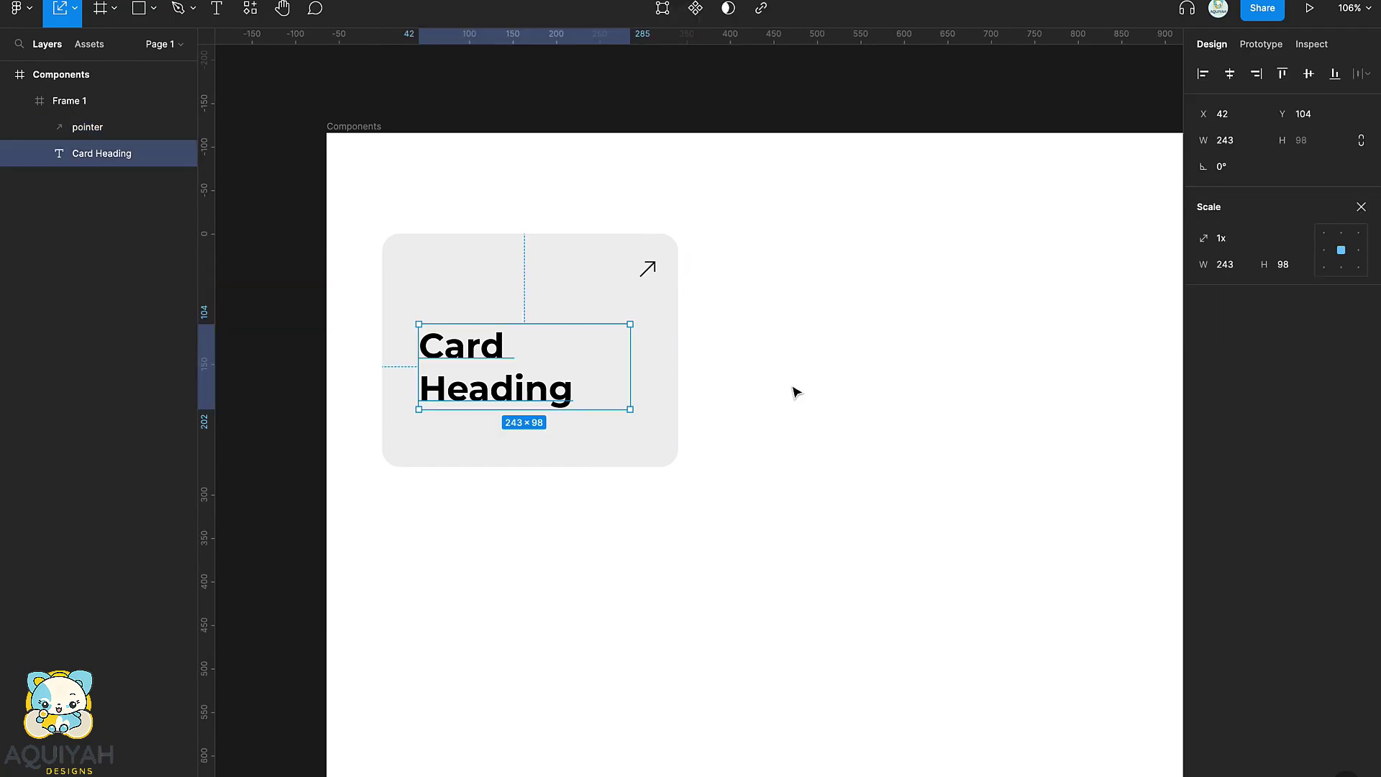
- Search the Iconify plugin for "money transfer" and import the Font Awesome Solid money-bill-transfer icon into the card
{"action": "right_click", "coordinate": [794, 325]}
{"action": "mouse_move", "coordinate": [902, 671]}
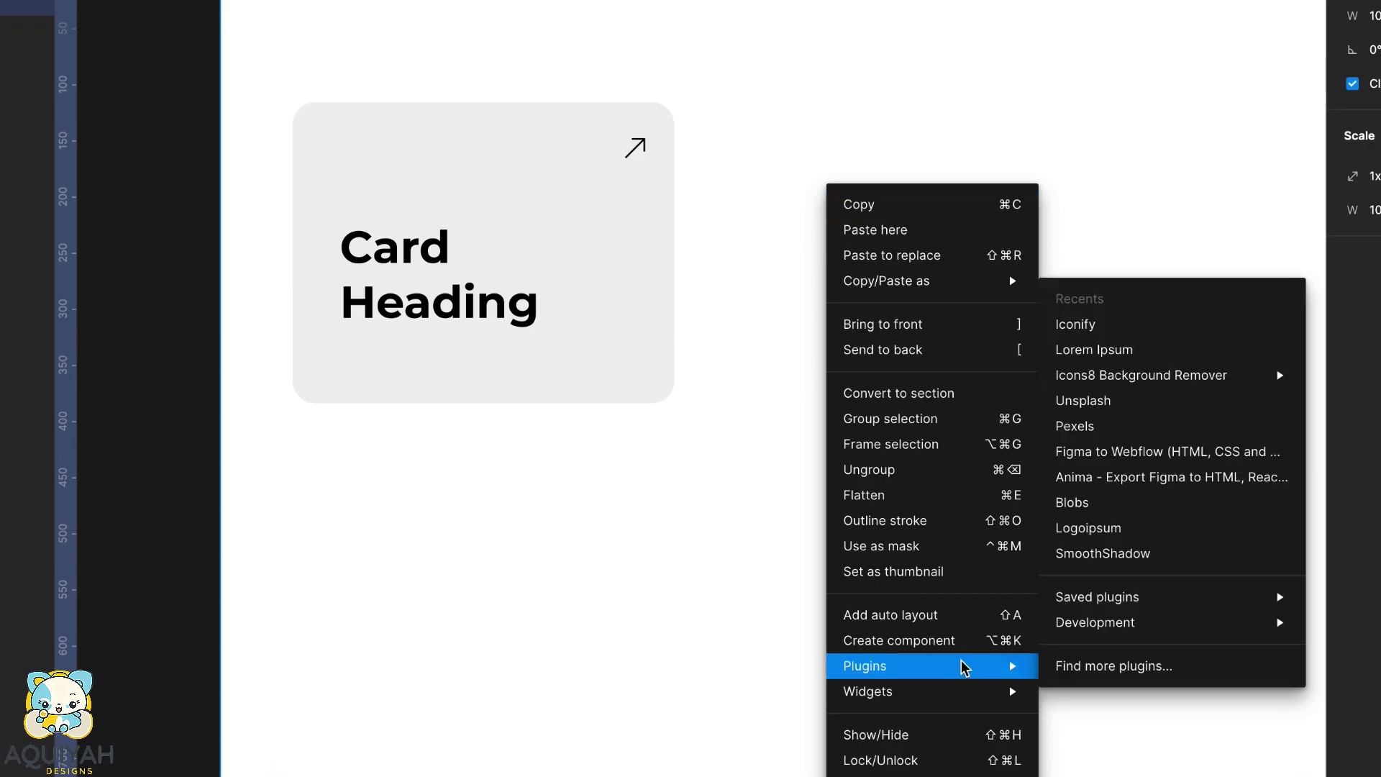
{"action": "left_click", "coordinate": [1144, 324]}
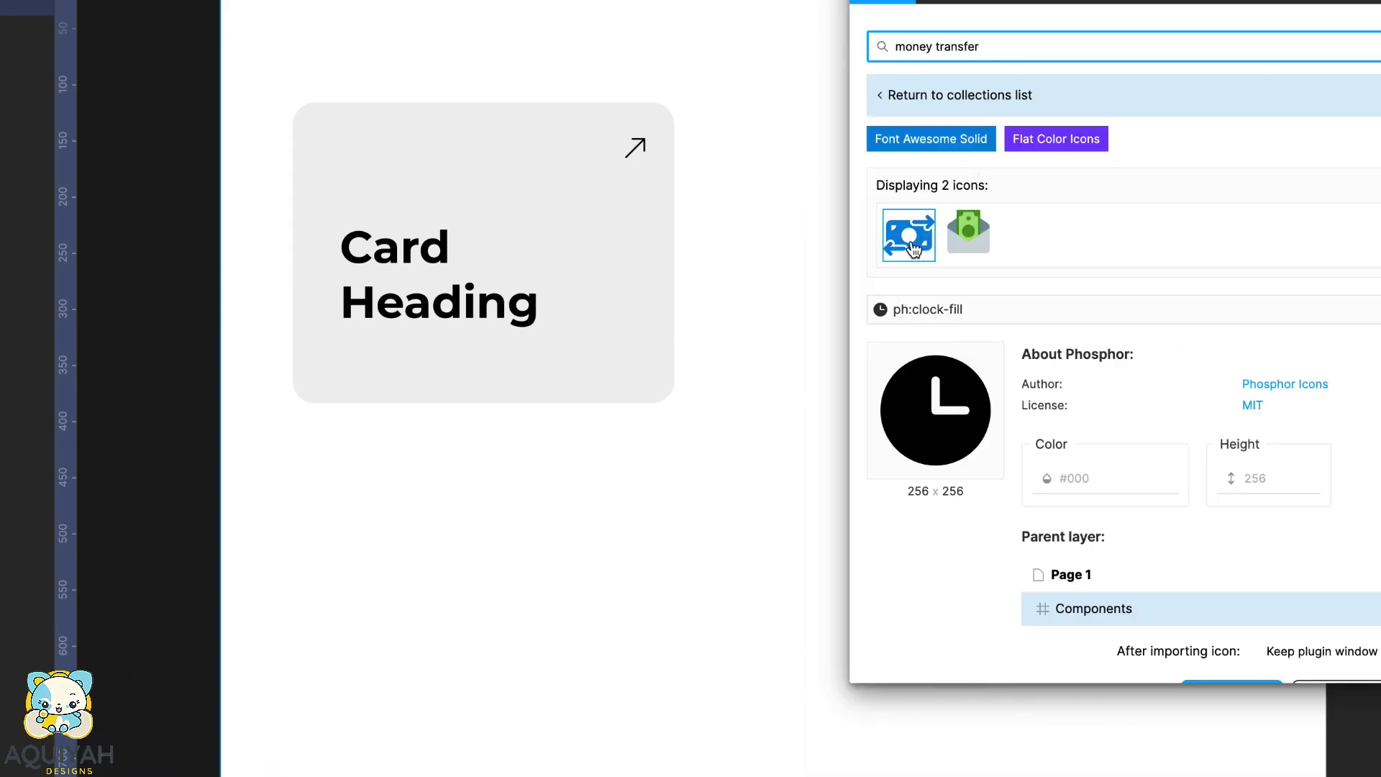
{"action": "left_click_drag", "start_coordinate": [913, 248], "coordinate": [416, 170]}
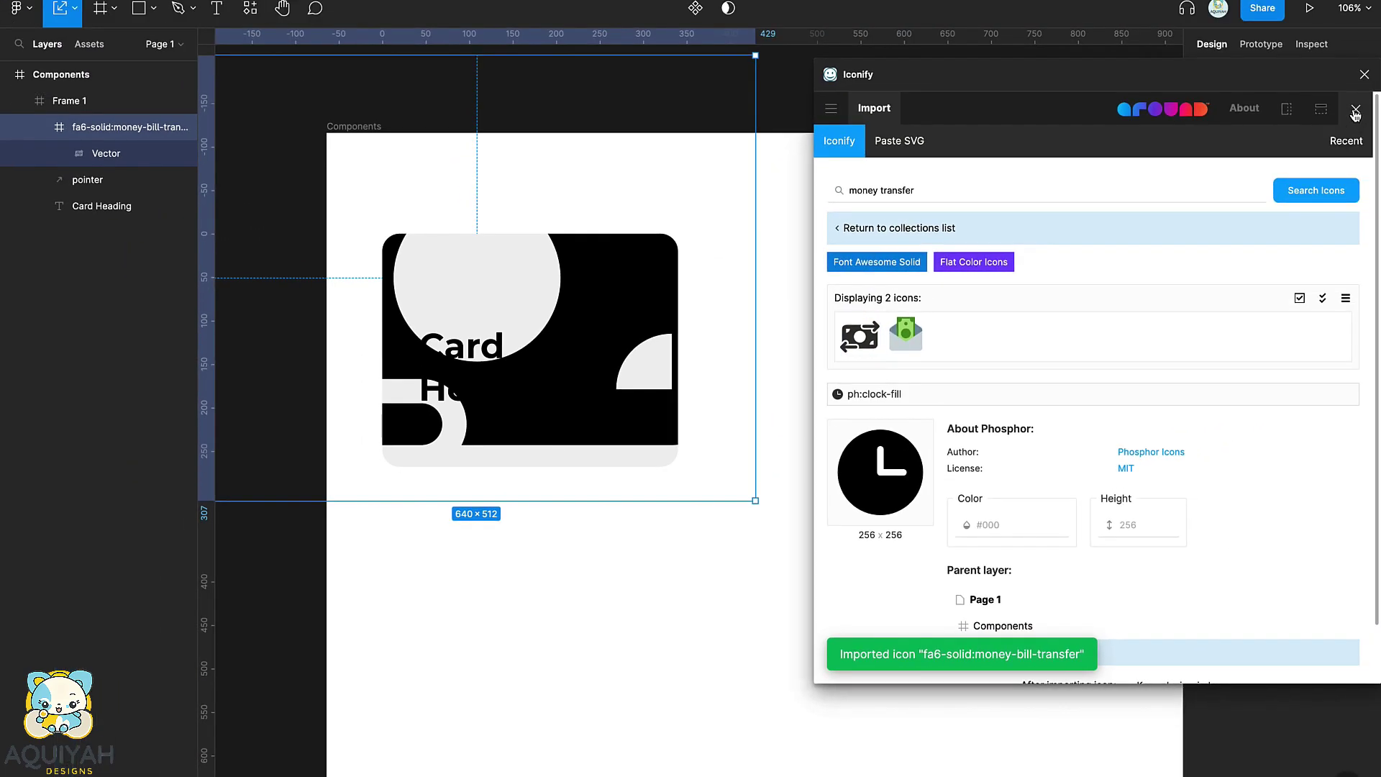
- Close the plugin, scale the money transfer icon down to about 97 × 77.6 and place it above the card heading, aligned with its left edge
{"action": "left_click", "coordinate": [1355, 113]}
{"action": "left_click_drag", "start_coordinate": [756, 500], "coordinate": [463, 269]}
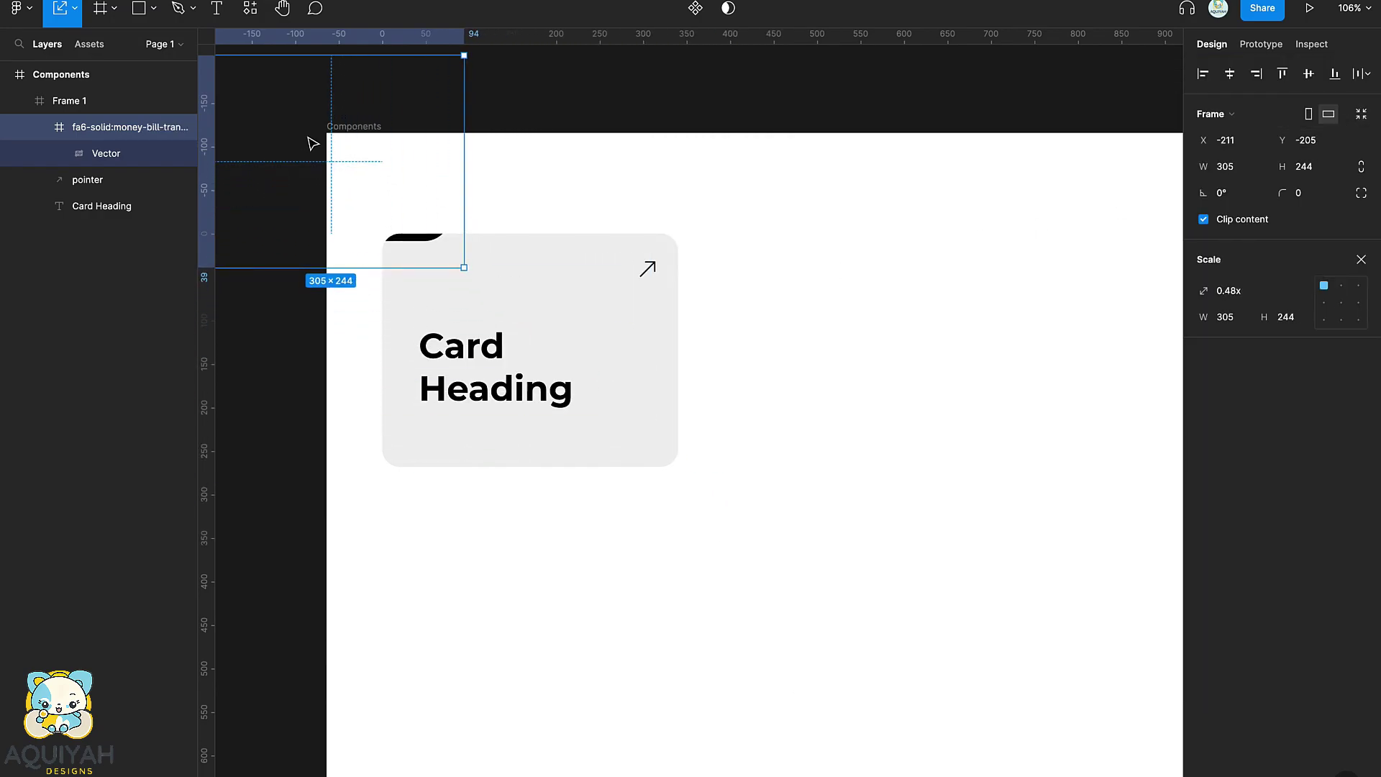
{"action": "left_click_drag", "start_coordinate": [313, 142], "coordinate": [502, 266]}
{"action": "left_click_drag", "start_coordinate": [656, 390], "coordinate": [462, 288]}
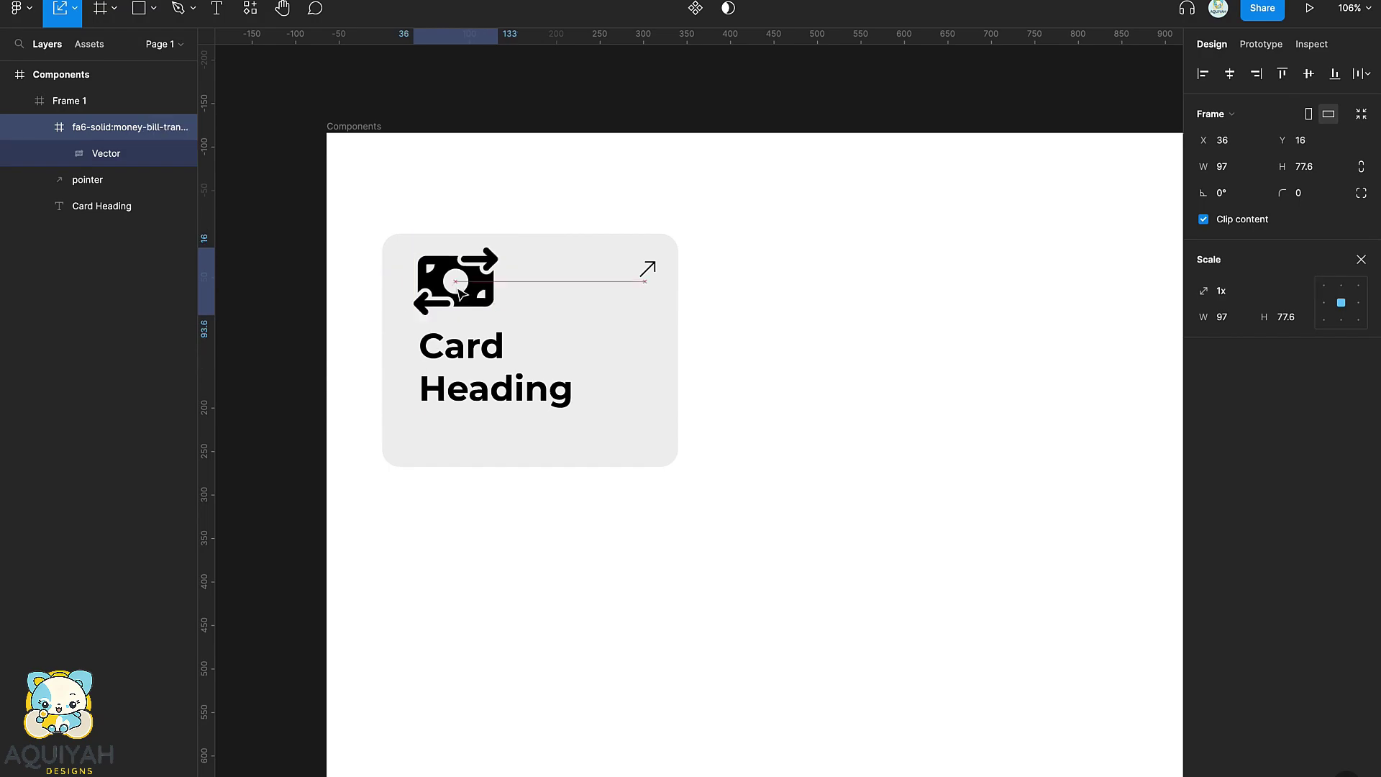
{"action": "double_click", "coordinate": [461, 290]}
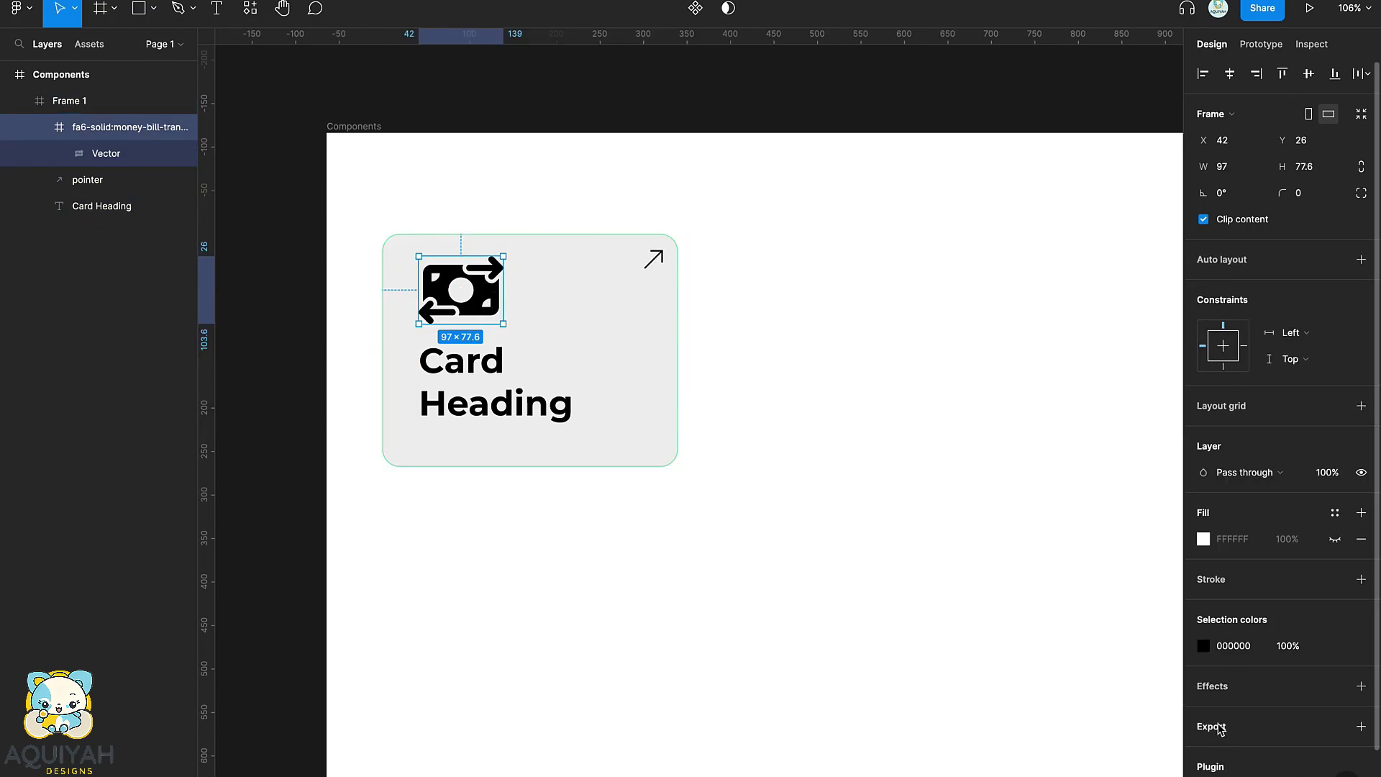
- Recolor the money transfer icon and the card heading dark green 124429
{"action": "left_click", "coordinate": [1203, 645]}
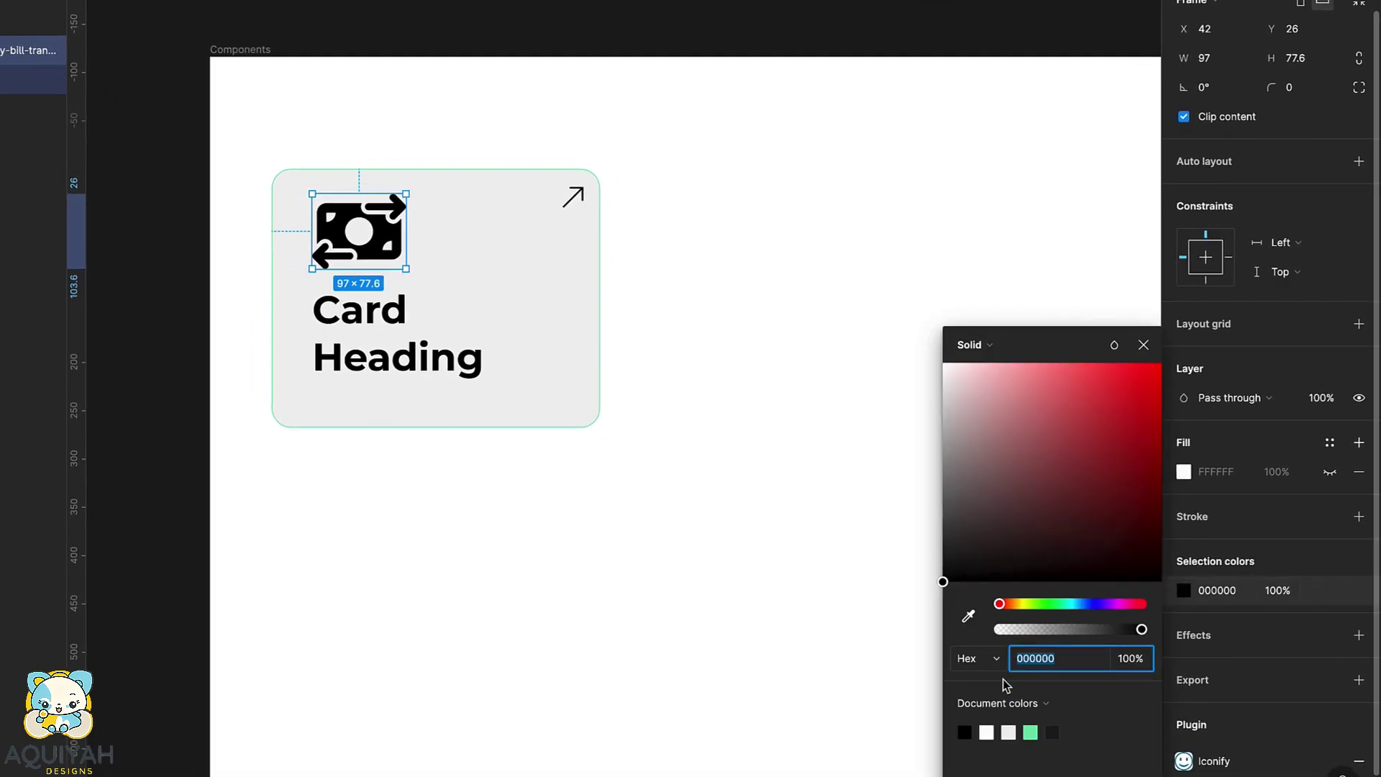
{"action": "left_click", "coordinate": [1031, 732]}
{"action": "left_click", "coordinate": [1104, 527]}
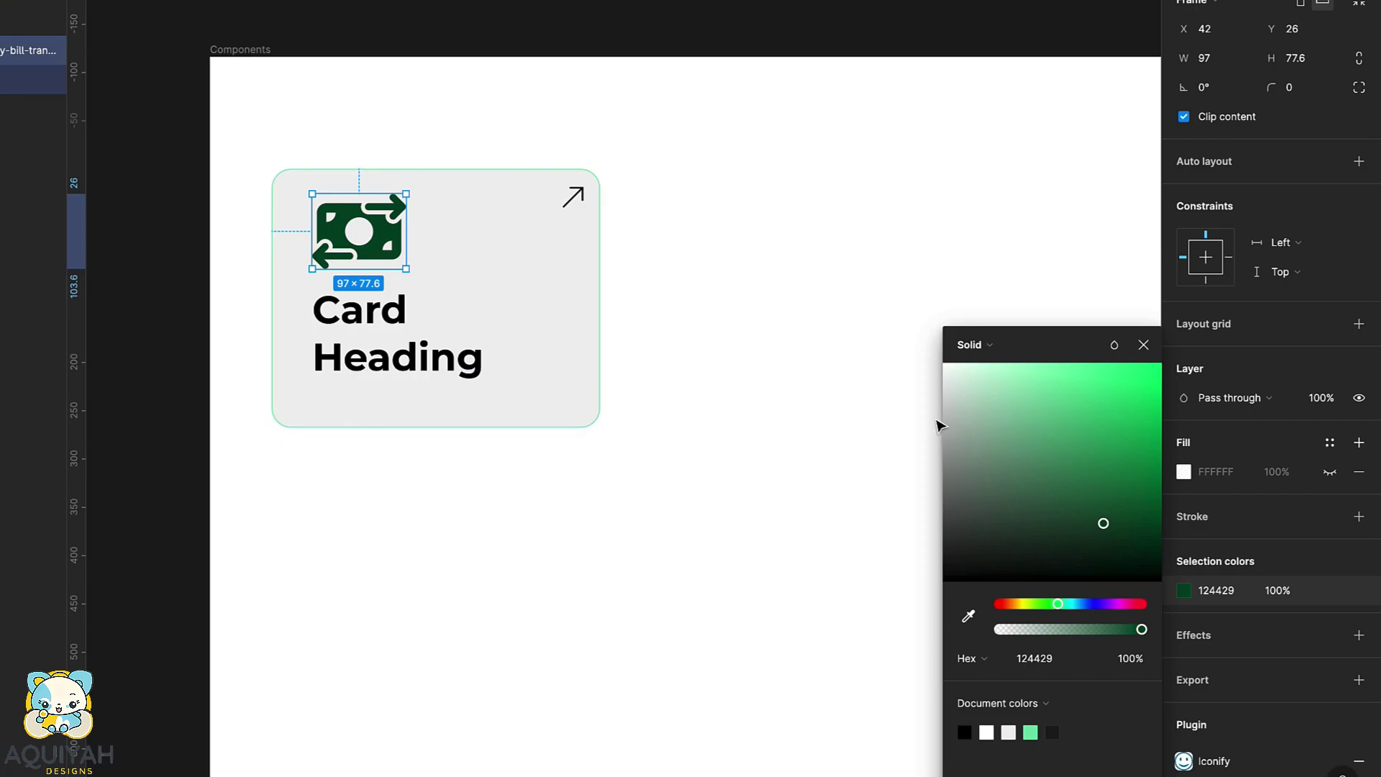
{"action": "left_click", "coordinate": [493, 277]}
{"action": "left_click", "coordinate": [407, 200]}
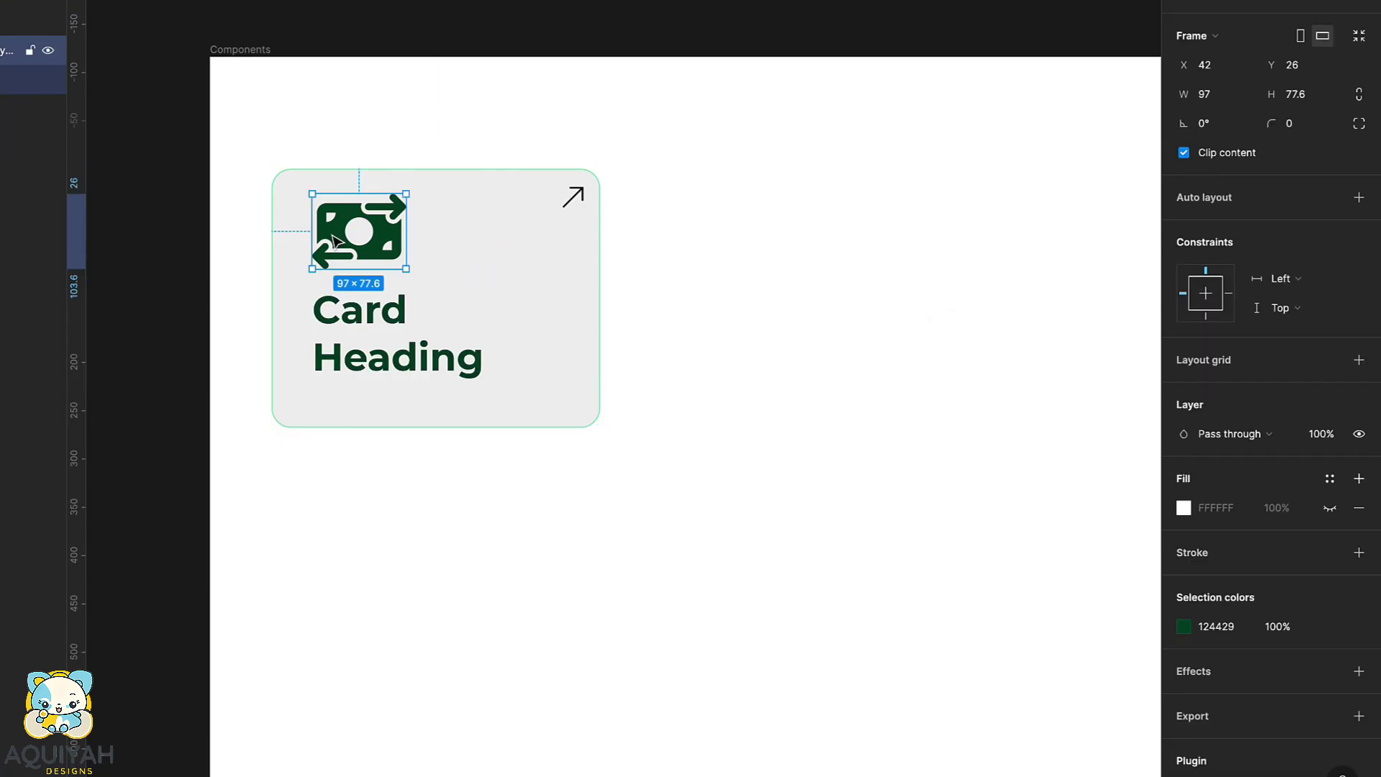
- Duplicate the icon into the card's lower-right corner, enlarge it to about 141 × 113, rotate it about -40° and send it behind the other layers
{"action": "key", "text": "ctrl+d"}
{"action": "left_click_drag", "start_coordinate": [406, 200], "coordinate": [526, 362]}
{"action": "key", "text": "k"}
{"action": "left_click_drag", "start_coordinate": [108, 53], "coordinate": [78, 147]}
{"action": "left_click", "coordinate": [37, 51]}
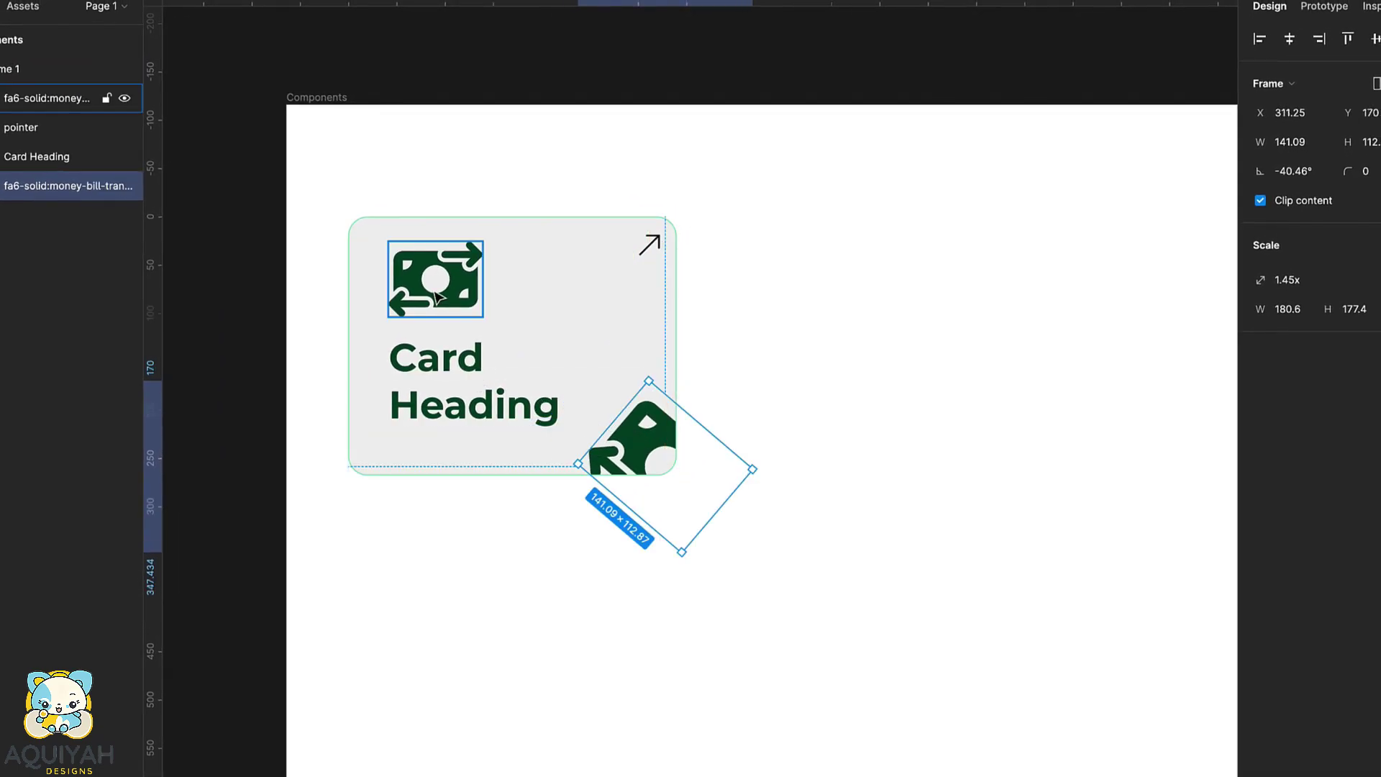
- Draw a 340 × 268 rectangle covering the whole card and set its corner radius to 20
{"action": "key", "text": "r"}
{"action": "mouse_move", "coordinate": [354, 219]}
{"action": "left_mouse_down"}
{"action": "mouse_move", "coordinate": [495, 243]}
{"action": "mouse_move", "coordinate": [692, 468]}
{"action": "mouse_move", "coordinate": [676, 478]}
{"action": "mouse_move", "coordinate": [347, 217]}
{"action": "left_mouse_up"}
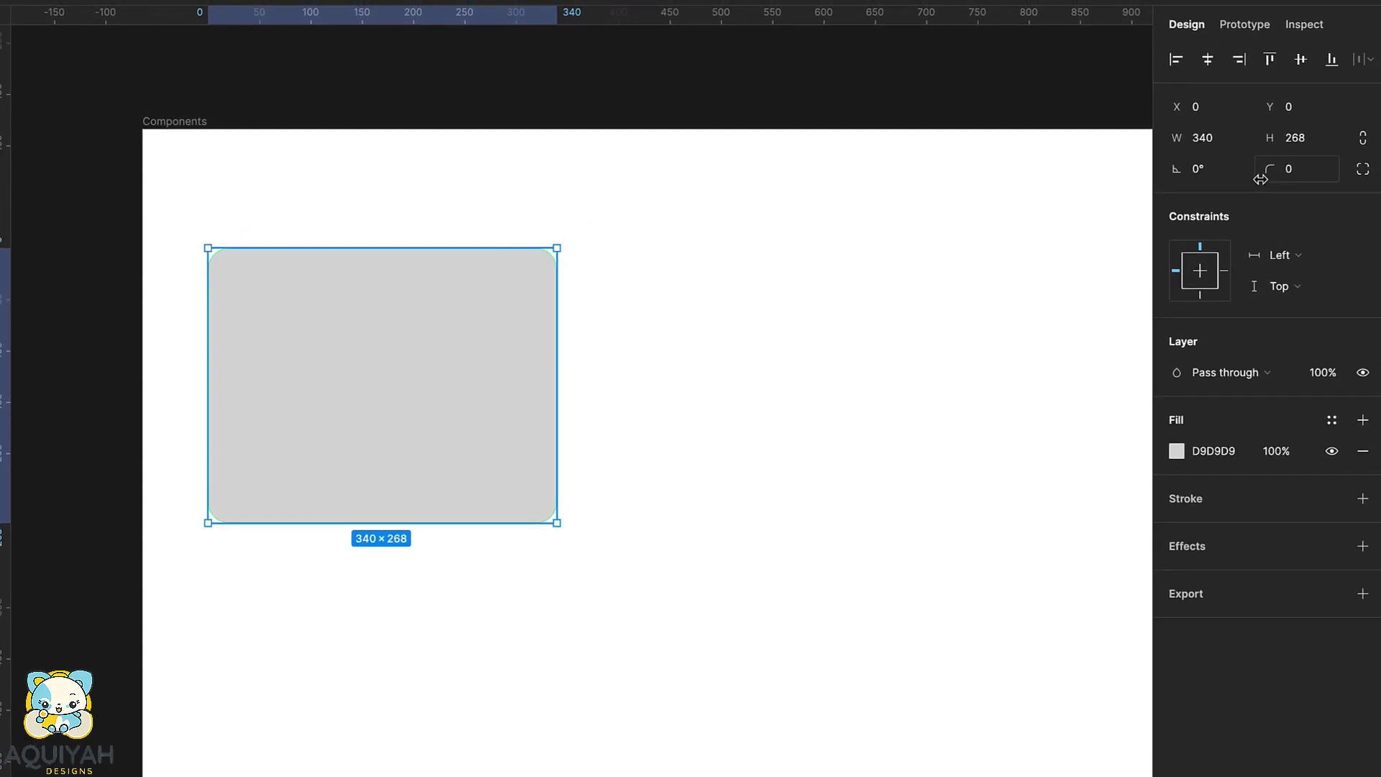
{"action": "left_click_drag", "start_coordinate": [1260, 180], "coordinate": [1288, 179]}
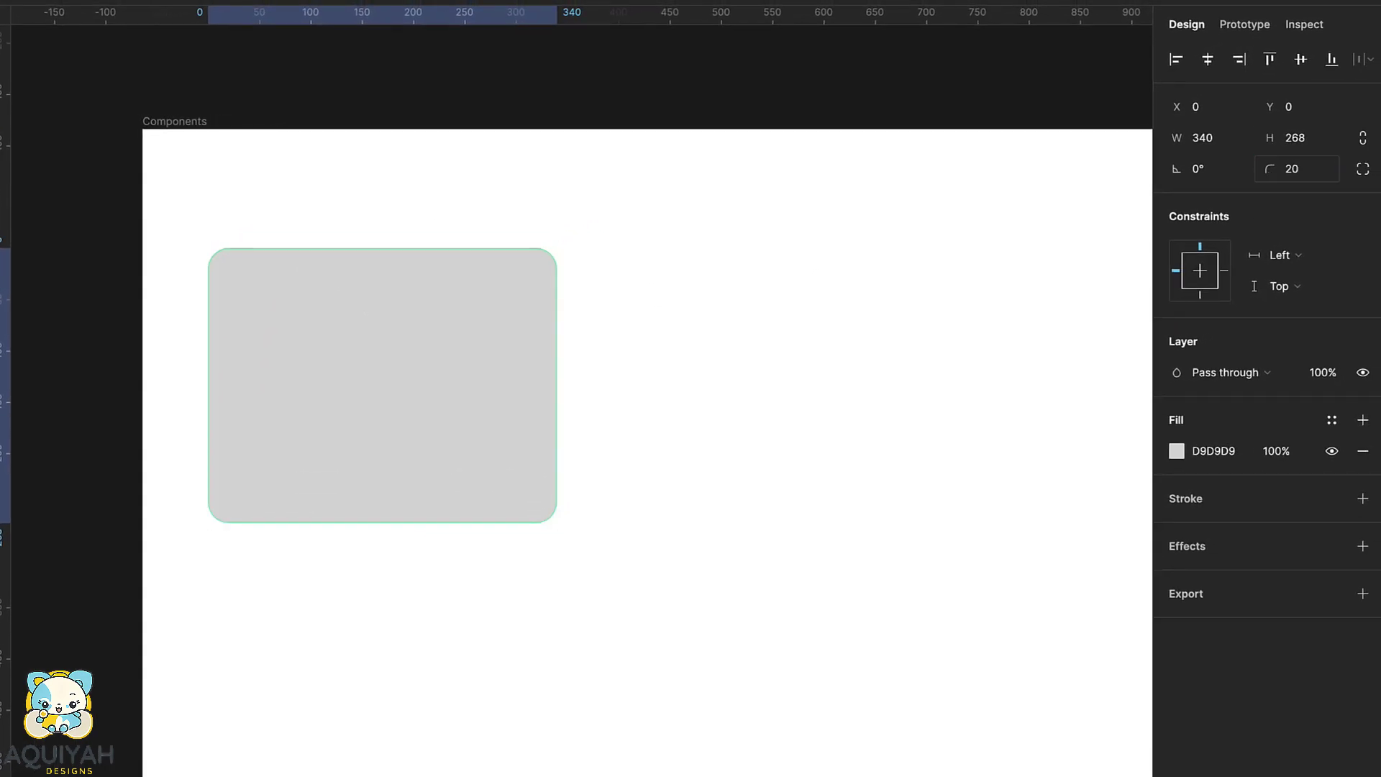
- Rename the rectangle as "bg-mask" and reorder the layers so it sits at the very back, directly beneath the rotated icon
{"action": "double_click", "coordinate": [0, 122]}
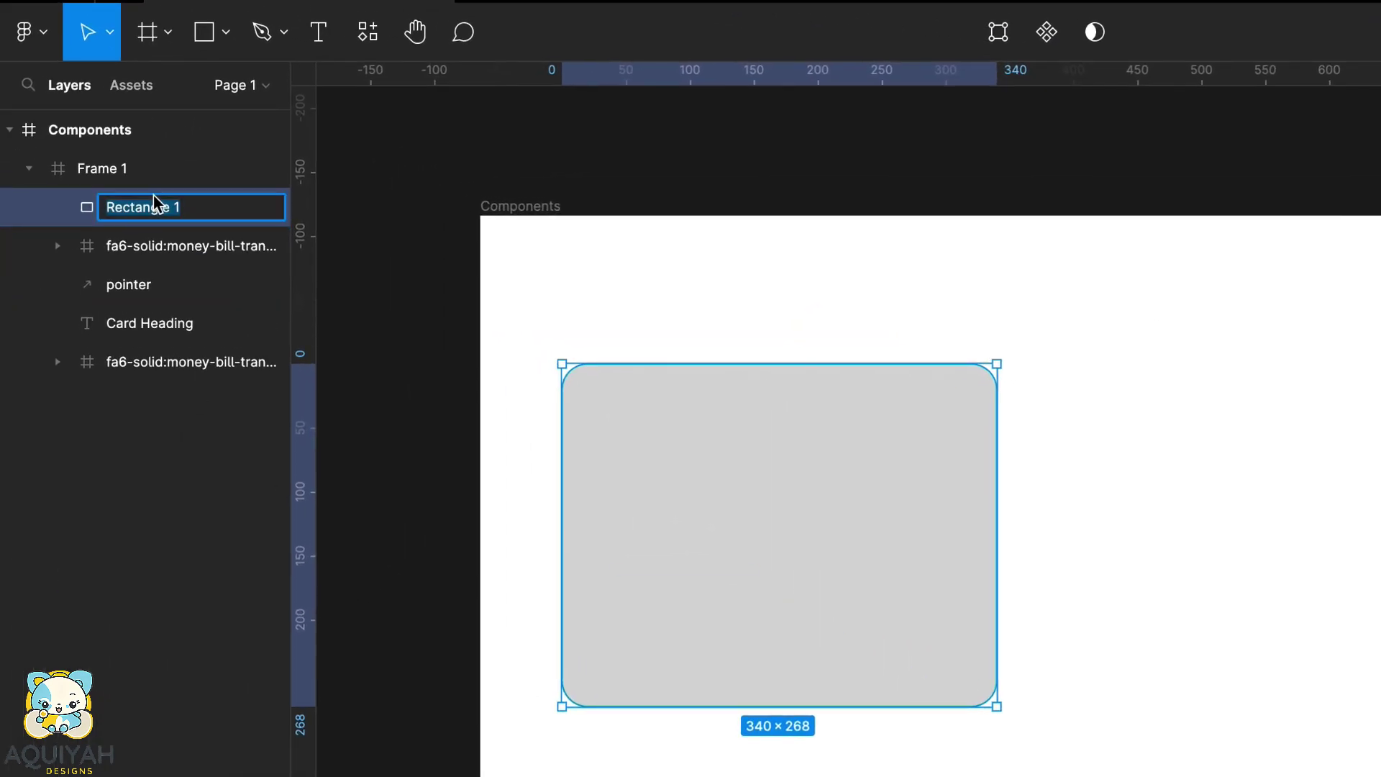
{"action": "type", "text": "bg-mask"}
{"action": "key", "text": "Return"}
{"action": "left_click_drag", "start_coordinate": [162, 205], "coordinate": [111, 305]}
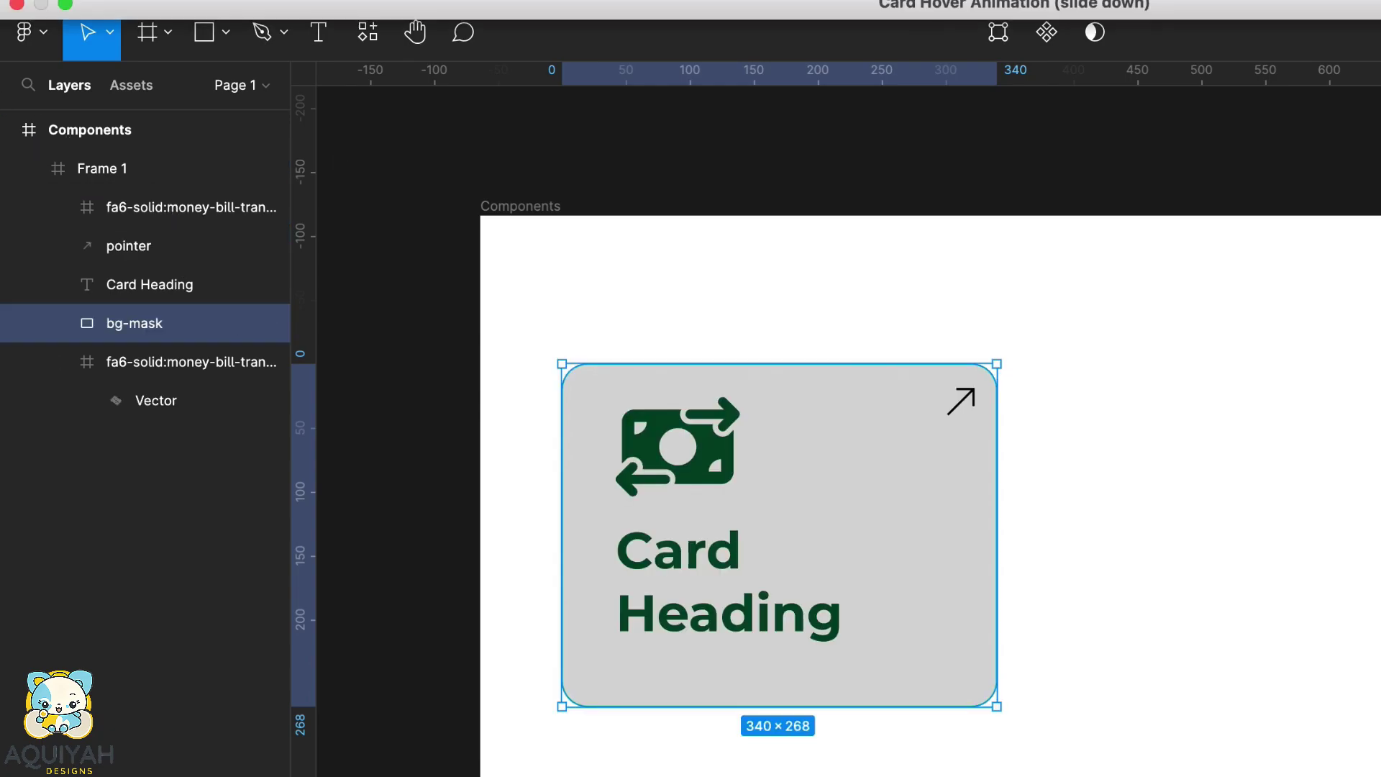
{"action": "left_click", "coordinate": [116, 365]}
{"action": "left_click_drag", "start_coordinate": [117, 371], "coordinate": [115, 306]}
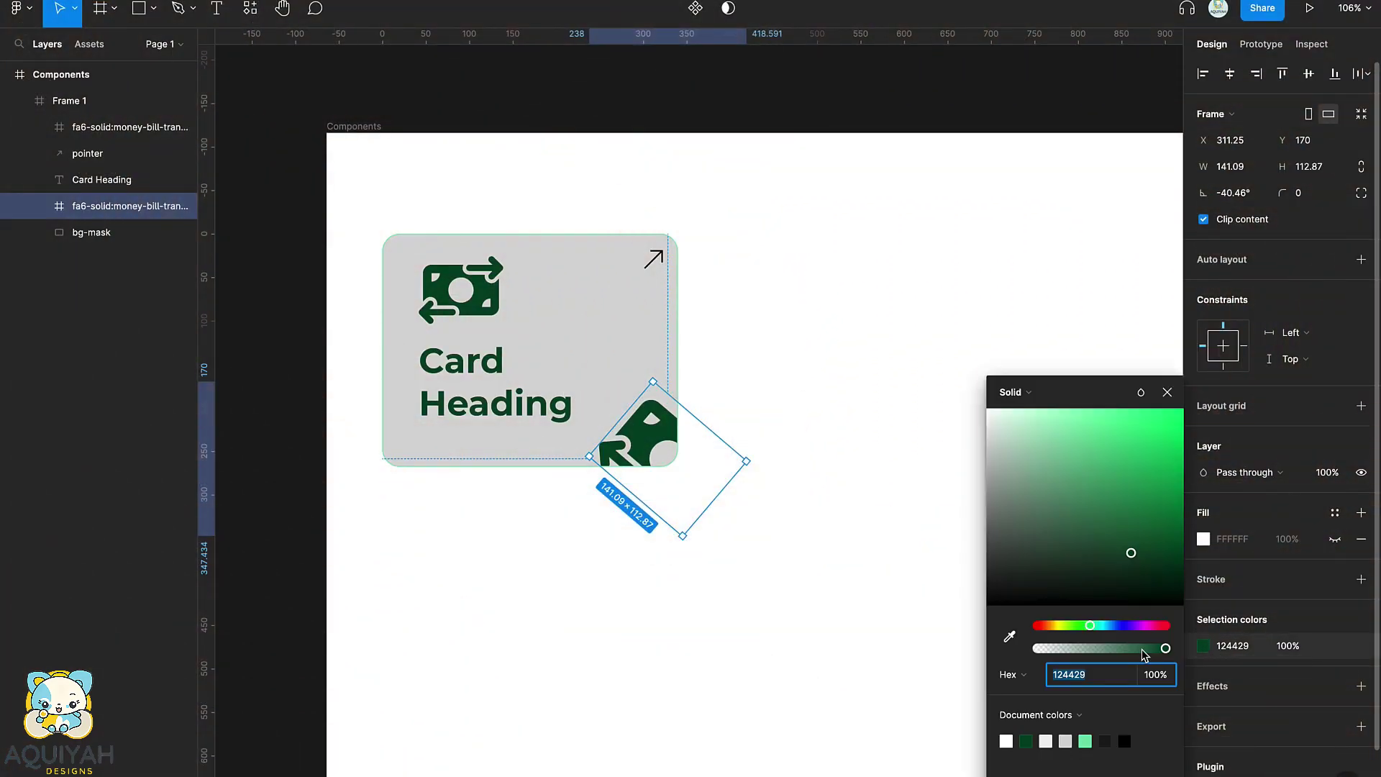
- Change the rotated icon's color to white FFFFFF at 20% opacity
{"action": "left_click", "coordinate": [1048, 741]}
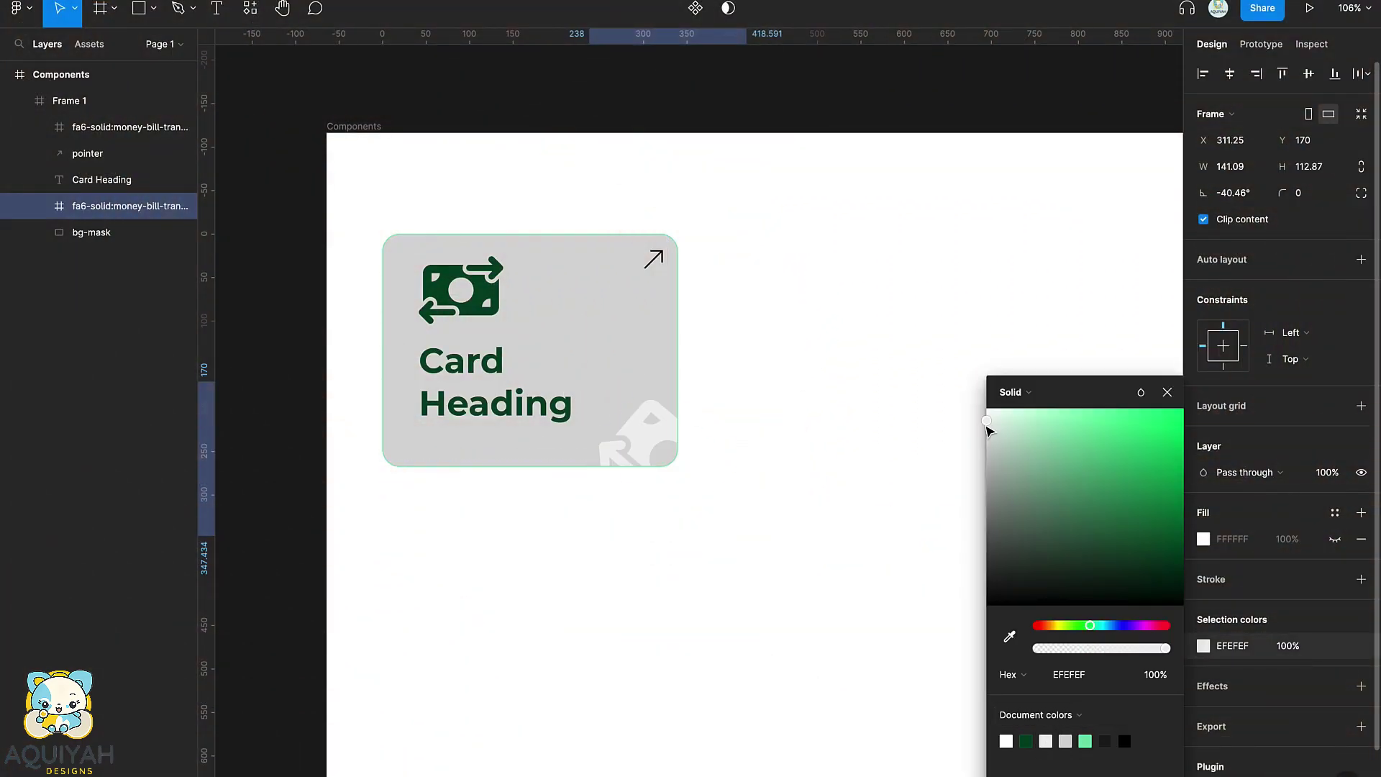
{"action": "left_click_drag", "start_coordinate": [987, 425], "coordinate": [986, 371]}
{"action": "left_click", "coordinate": [1157, 678]}
{"action": "type", "text": "20"}
{"action": "key", "text": "Return"}
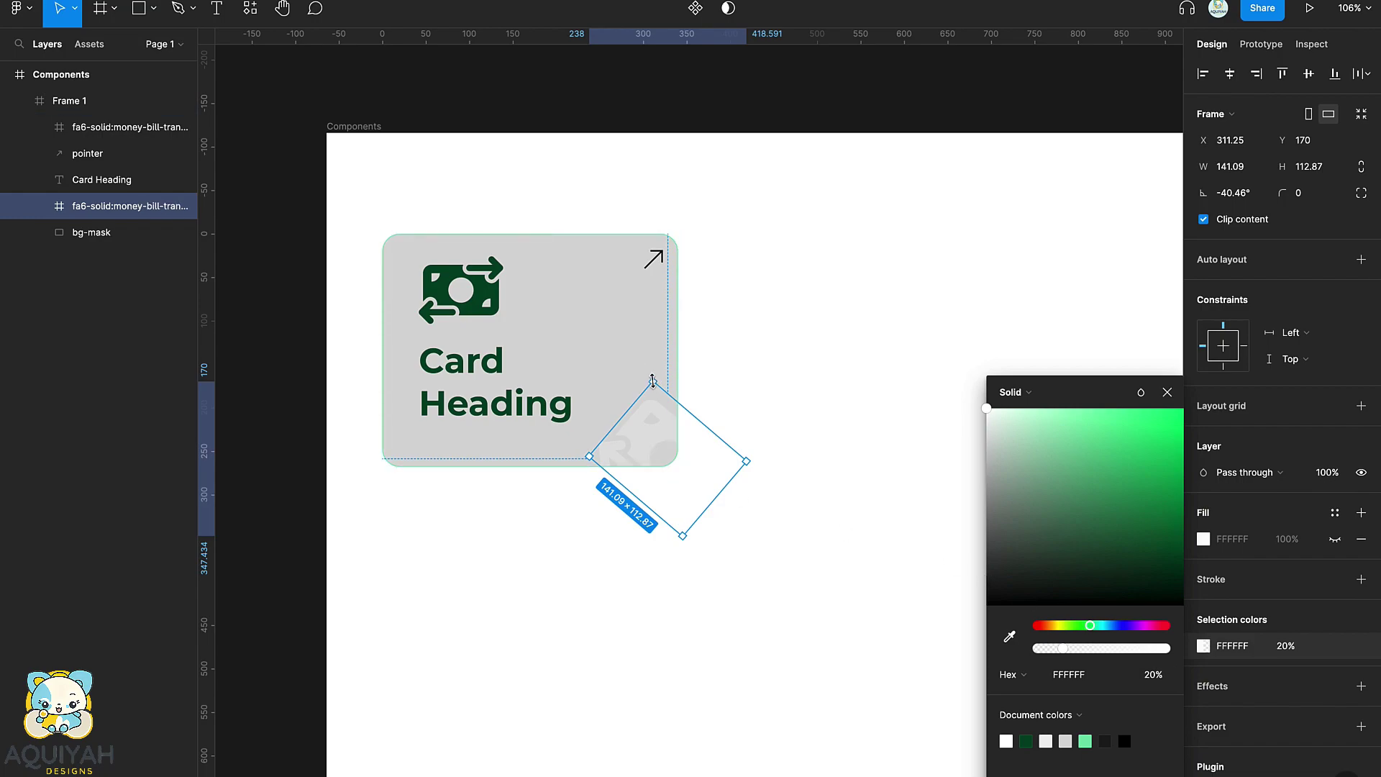
- Scale the rotated icon up to about 165 × 132 and reposition it partly outside the card's lower-right corner
{"action": "left_click", "coordinate": [647, 434]}
{"action": "left_click_drag", "start_coordinate": [647, 435], "coordinate": [607, 395]}
{"action": "key", "text": "k"}
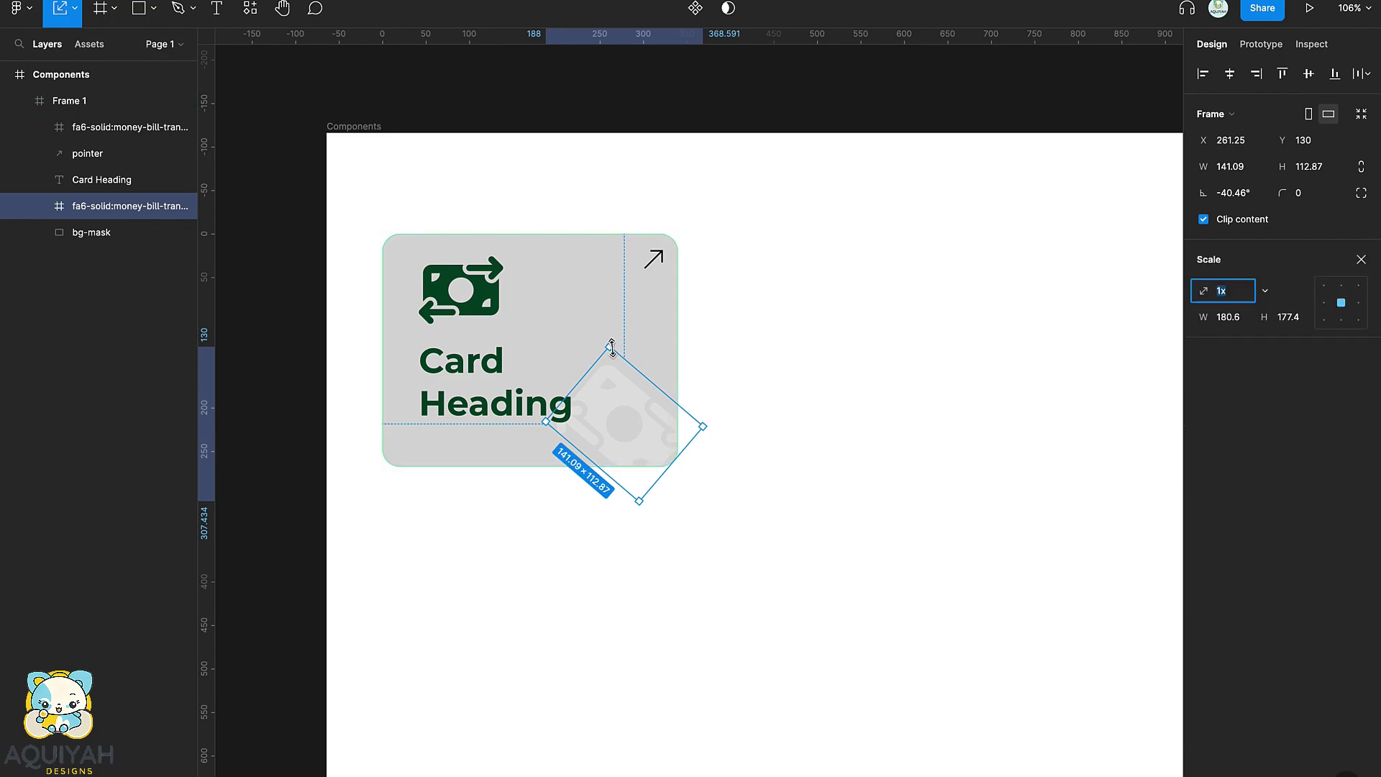
{"action": "left_click_drag", "start_coordinate": [612, 347], "coordinate": [605, 322]}
{"action": "left_click_drag", "start_coordinate": [619, 388], "coordinate": [655, 446]}
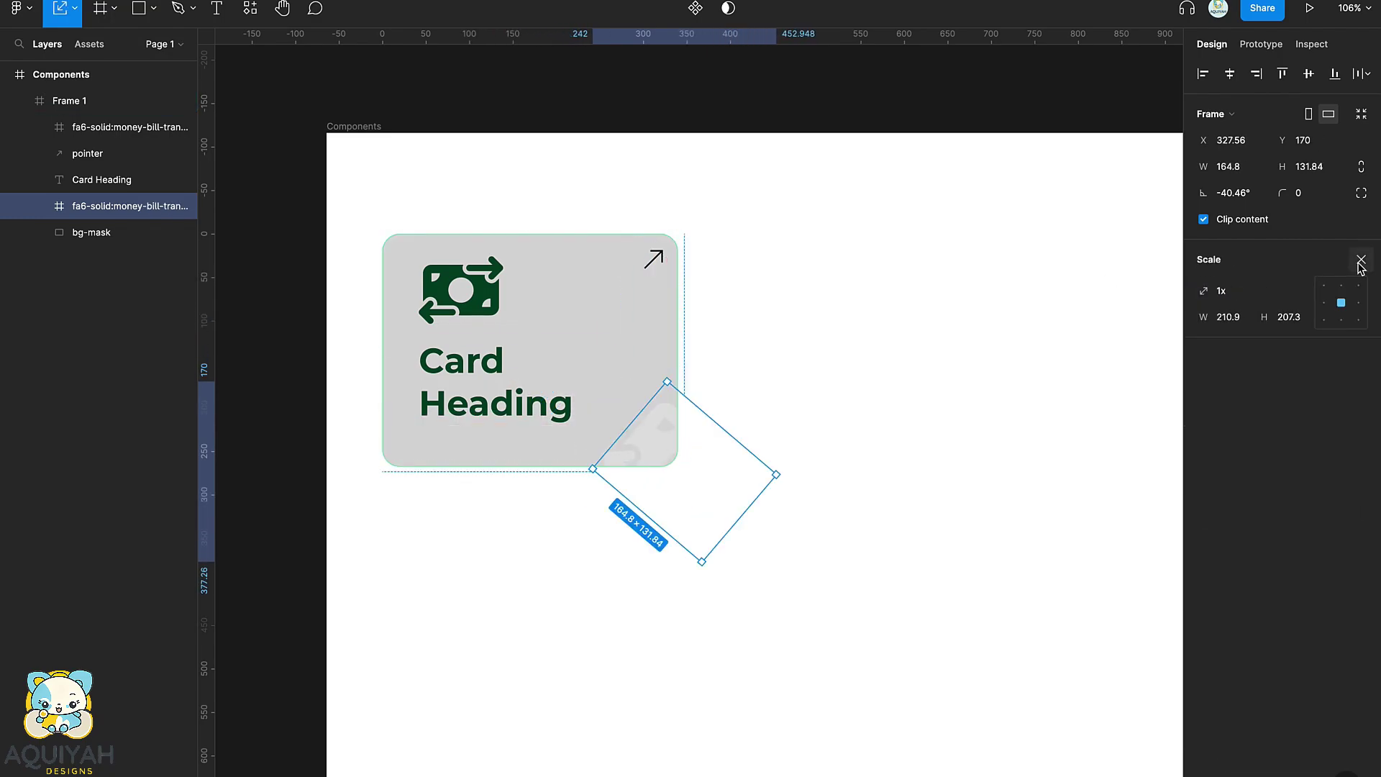
{"action": "left_click", "coordinate": [1361, 259]}
- Fill the bg-mask rectangle with light green A4ECC5
{"action": "left_click", "coordinate": [83, 231]}
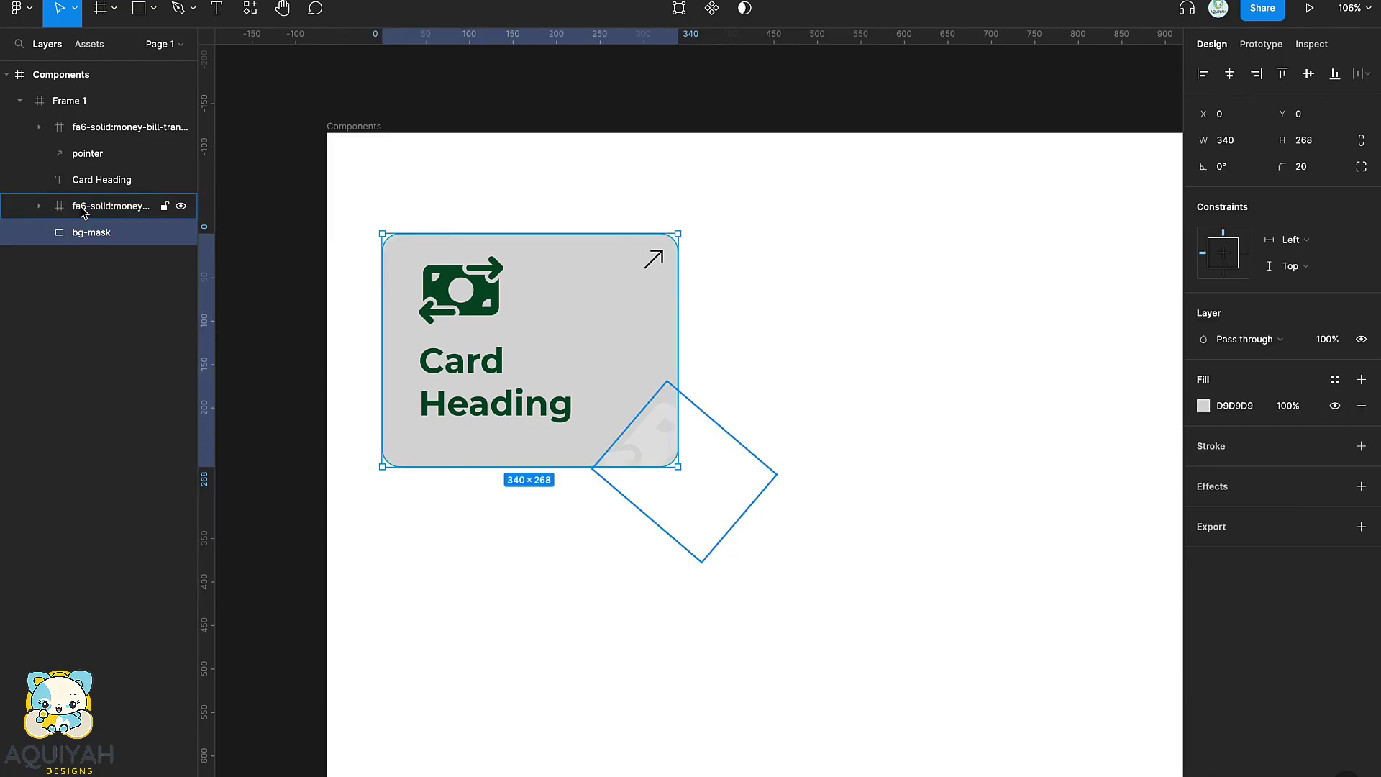
{"action": "left_click", "coordinate": [1204, 406]}
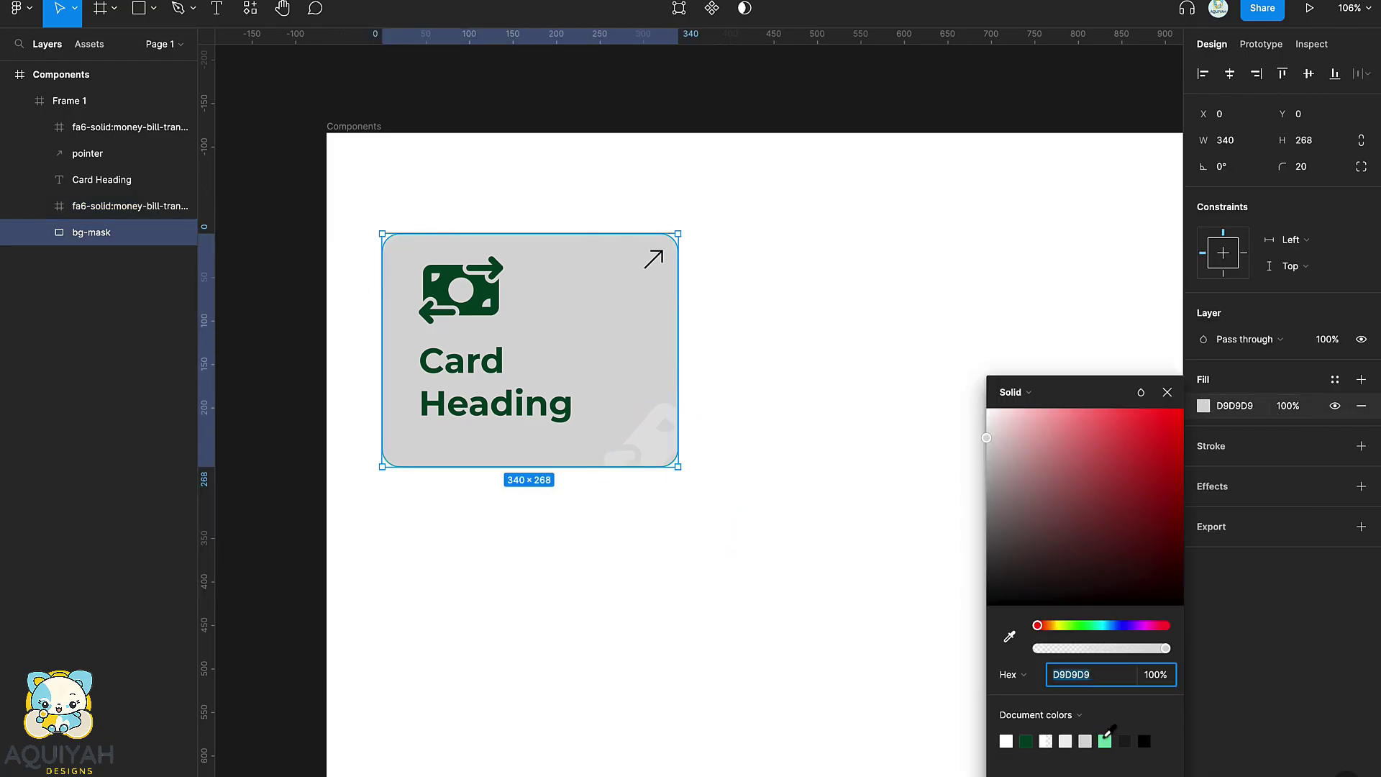
{"action": "left_click", "coordinate": [1106, 738]}
{"action": "left_click", "coordinate": [1040, 412]}
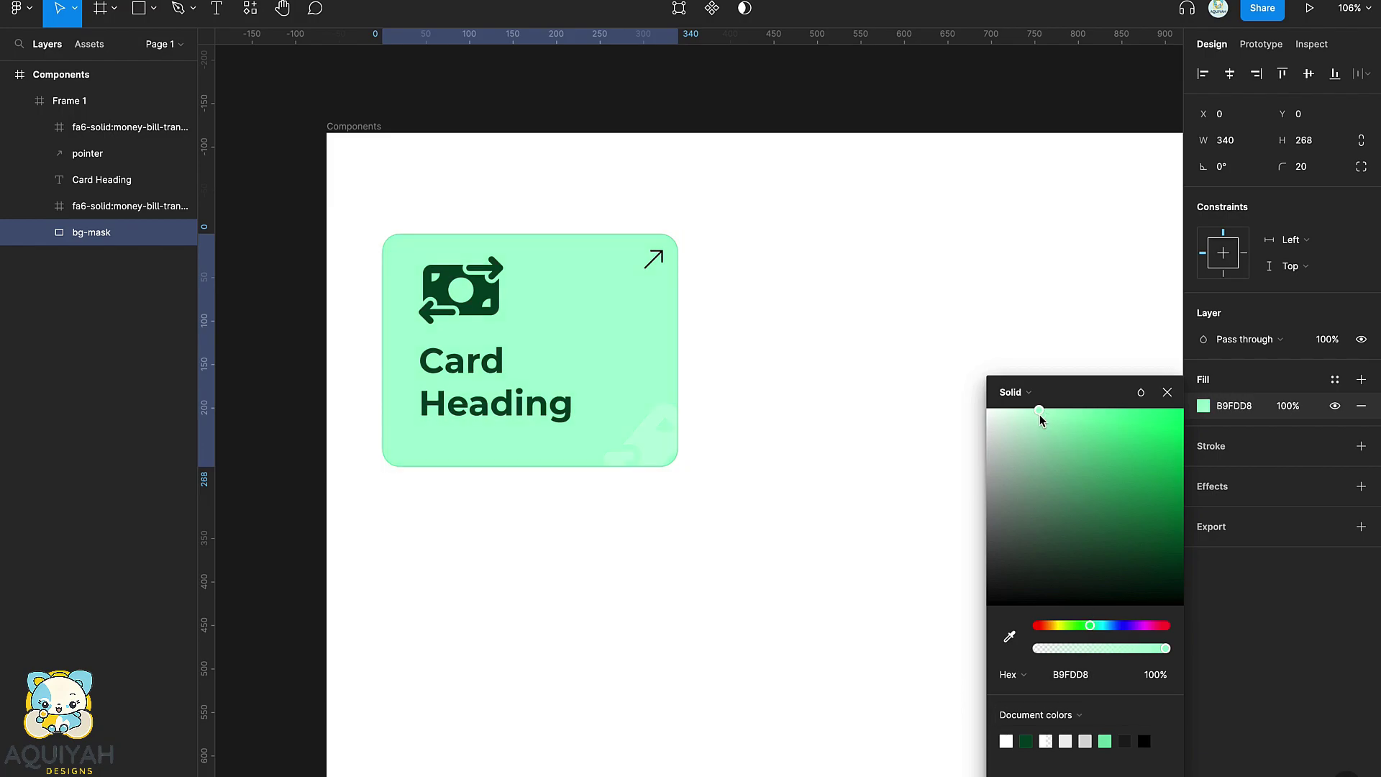
{"action": "left_click_drag", "start_coordinate": [1041, 419], "coordinate": [1049, 432]}
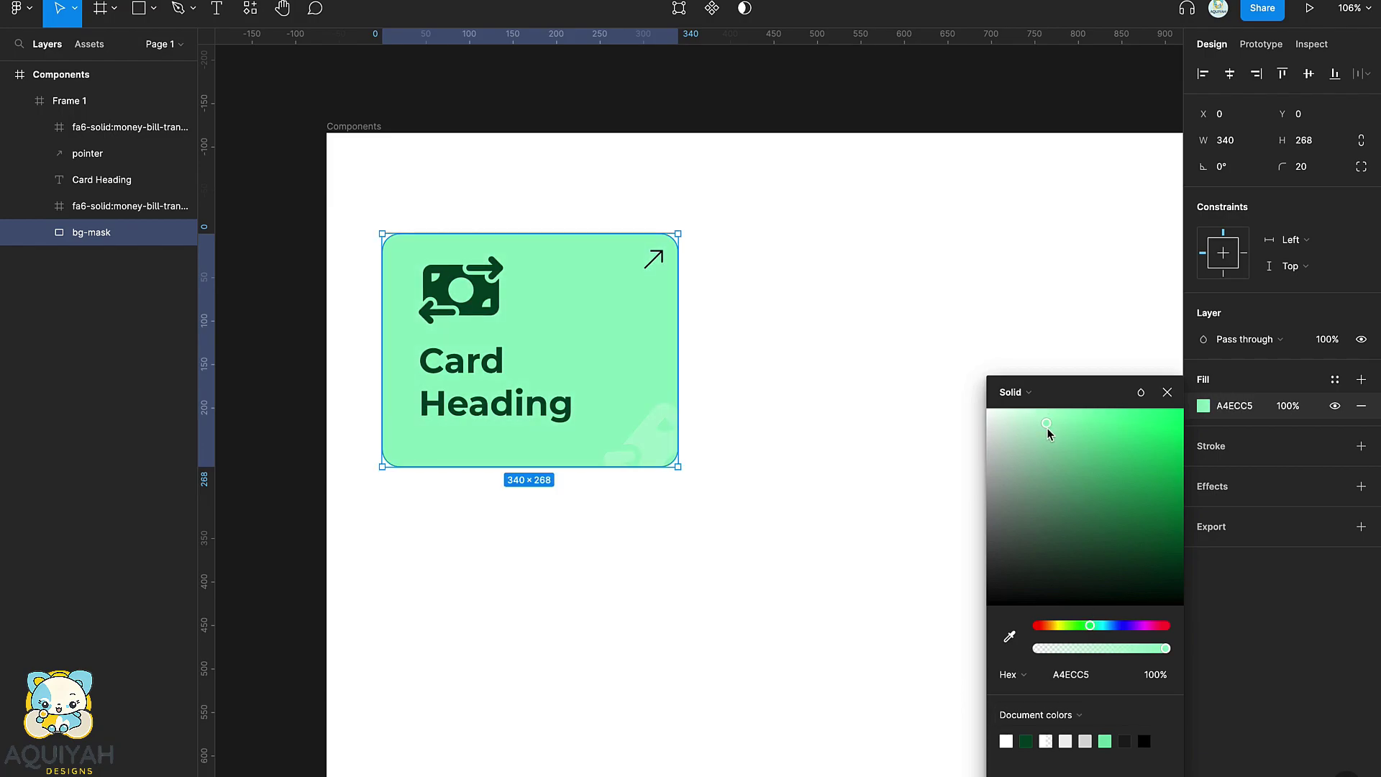
{"action": "left_click", "coordinate": [1173, 392]}
- Set the card heading's font size to 30 and scale the icon above it down to suit the smaller heading
{"action": "left_click", "coordinate": [481, 379]}
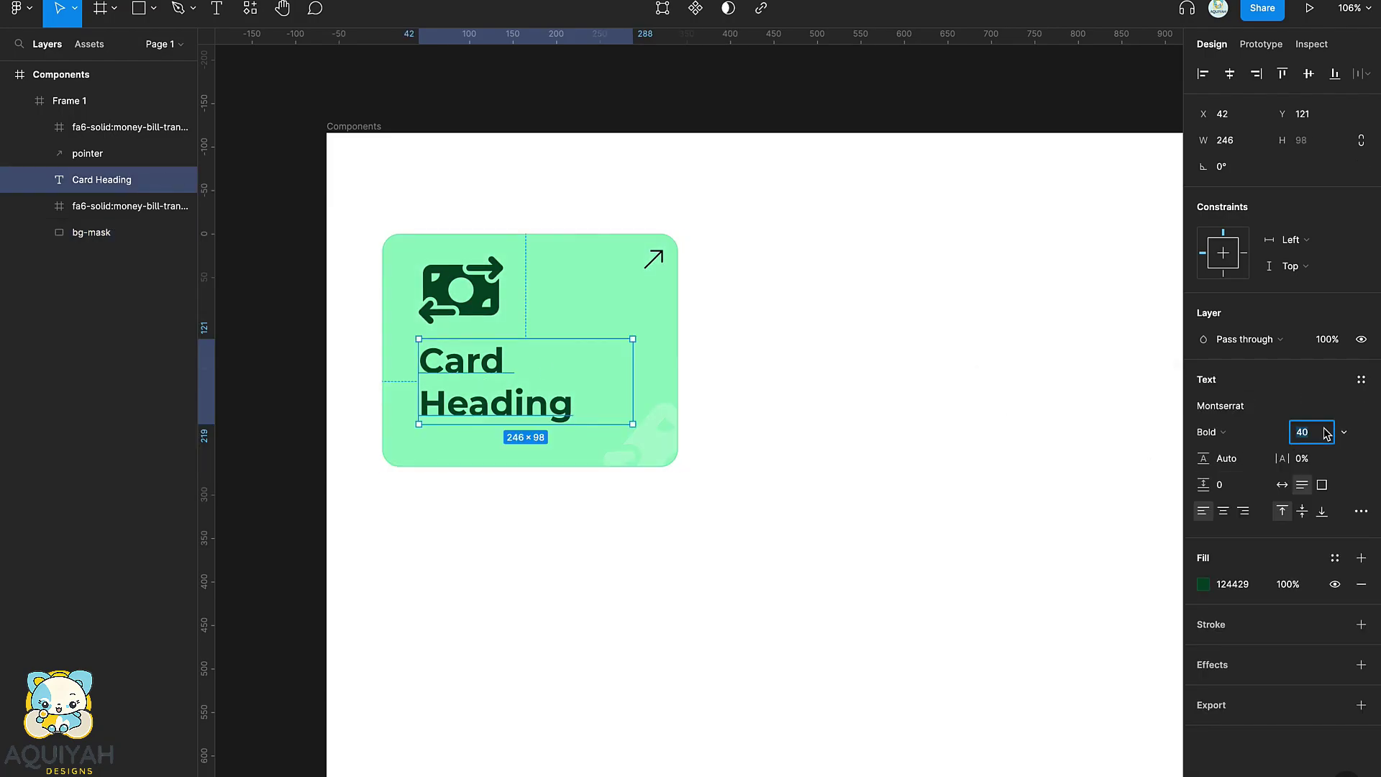
{"action": "key", "text": "Return"}
{"action": "left_click", "coordinate": [467, 295]}
{"action": "key", "text": "k"}
{"action": "left_click_drag", "start_coordinate": [504, 323], "coordinate": [476, 299]}
- Duplicate the card heading directly beneath the original
{"action": "left_click", "coordinate": [504, 361]}
{"action": "mouse_move", "coordinate": [506, 359]}
{"action": "left_mouse_down"}
{"action": "mouse_move", "coordinate": [509, 327]}
{"action": "mouse_move", "coordinate": [513, 378]}
{"action": "mouse_move", "coordinate": [513, 364]}
{"action": "left_mouse_up"}
{"action": "key", "text": "v"}
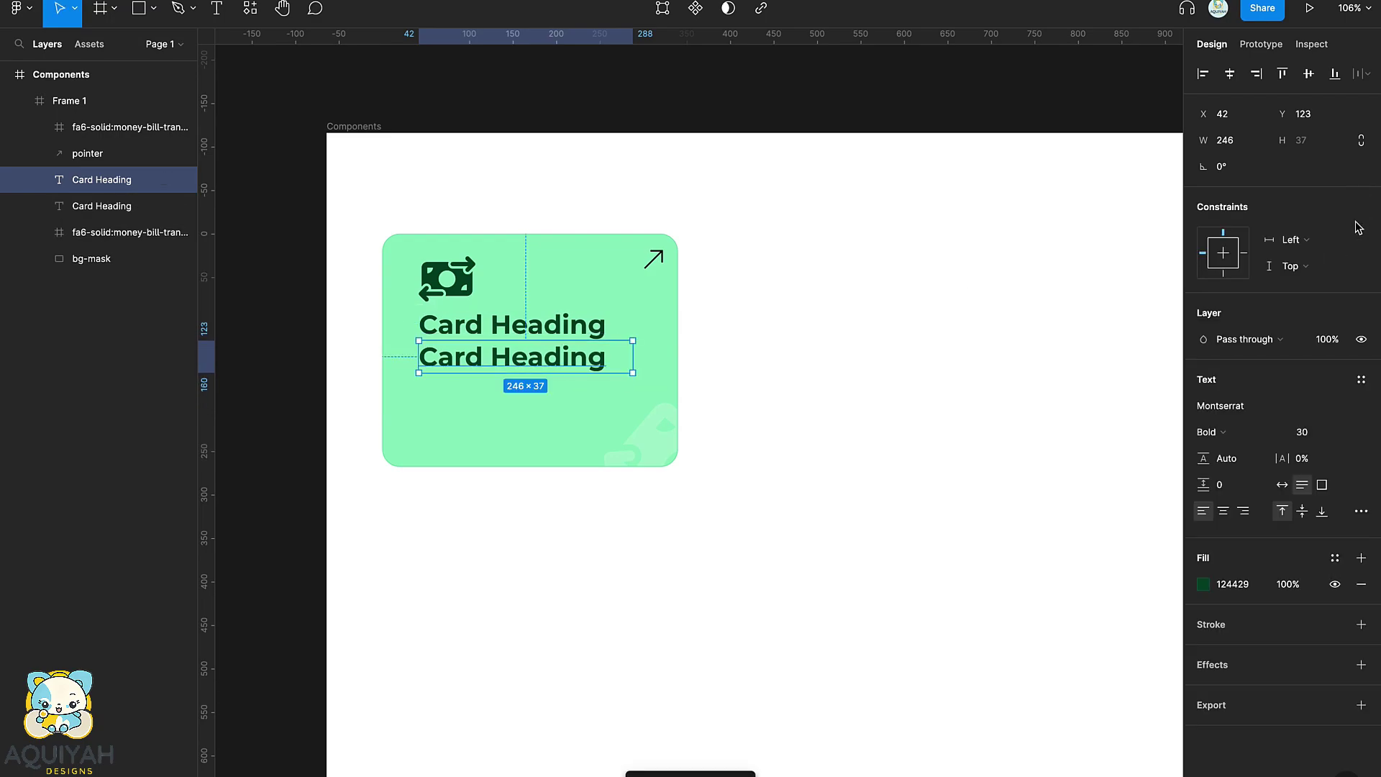
- Set the lower heading copy to font size 18 and Medium weight, and lower it slightly to Y 131
{"action": "left_click", "coordinate": [1308, 431]}
{"action": "type", "text": "18"}
{"action": "key", "text": "Return"}
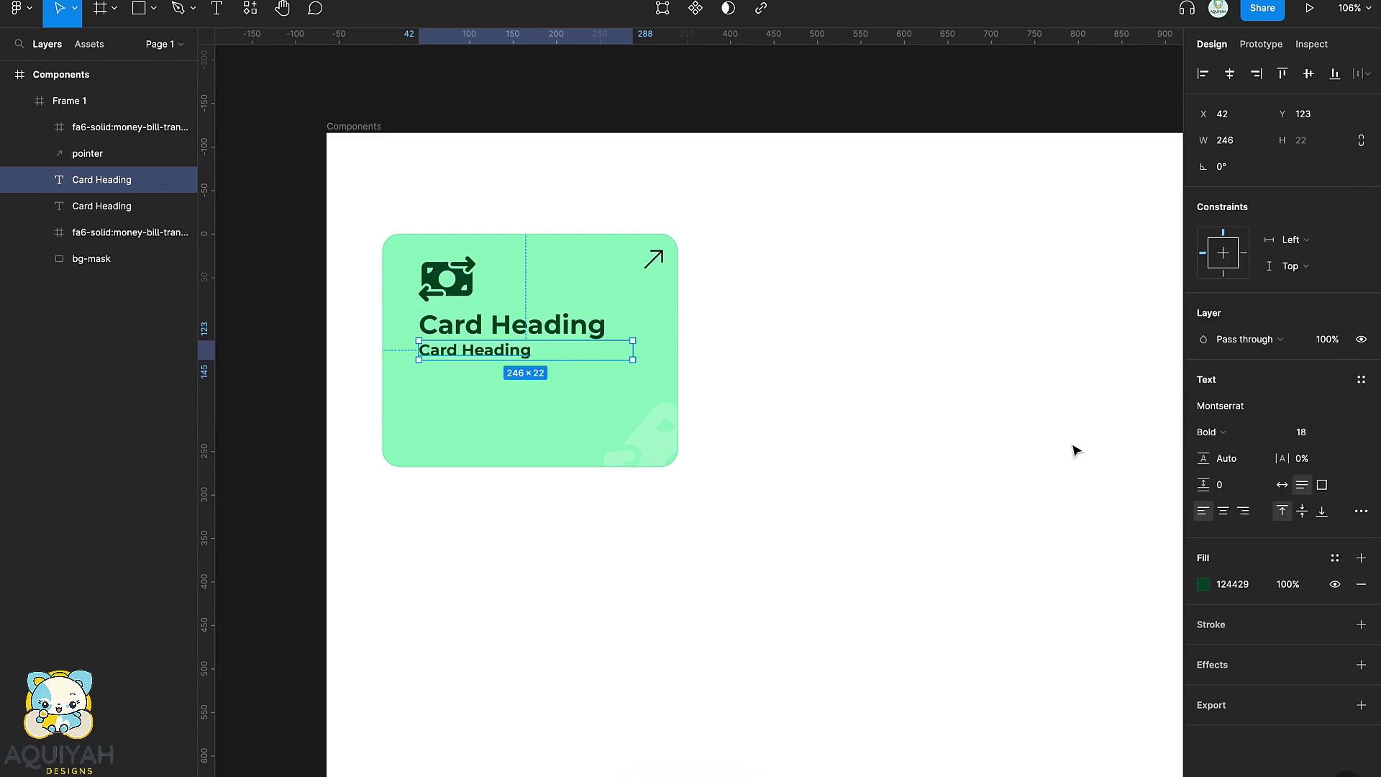
{"action": "left_click", "coordinate": [1213, 432]}
{"action": "left_click", "coordinate": [1228, 398]}
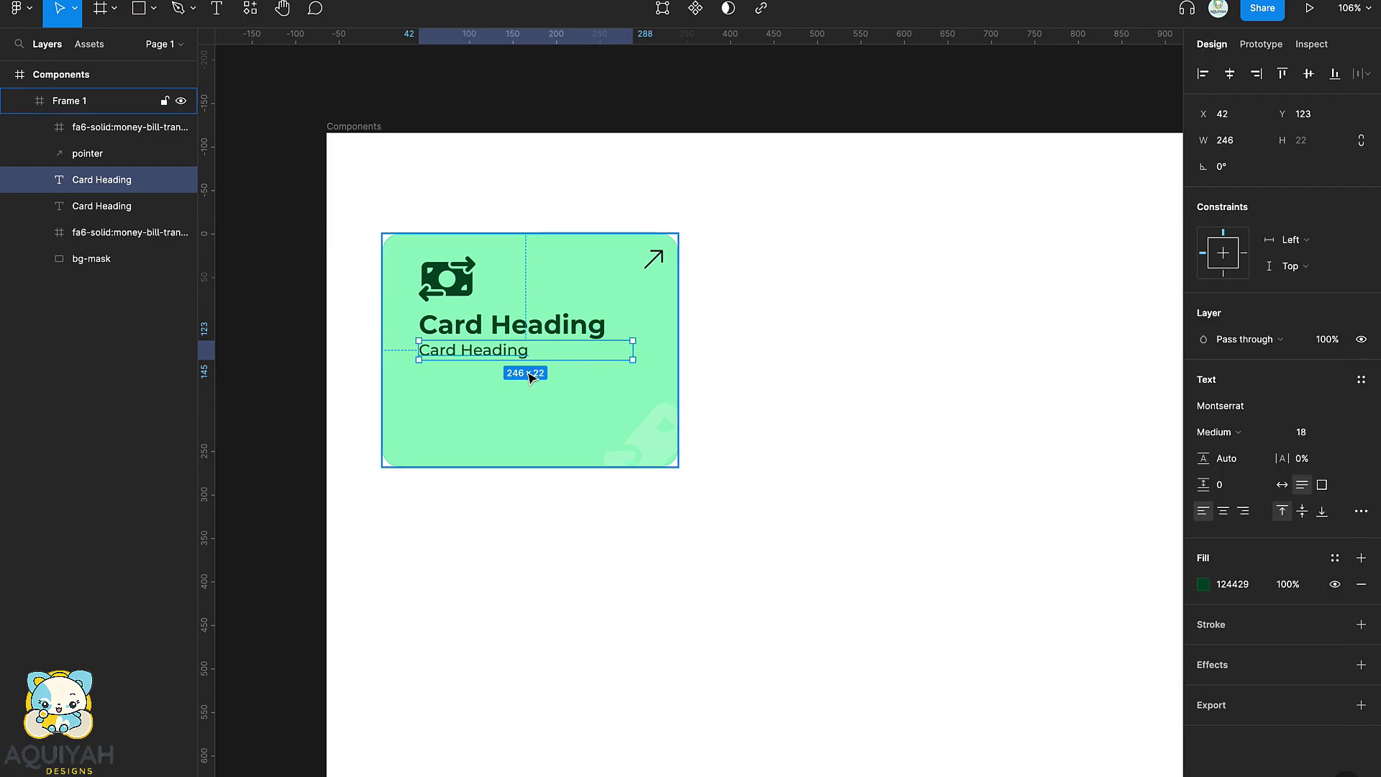
{"action": "left_click_drag", "start_coordinate": [490, 356], "coordinate": [489, 362]}
- Replace the lower heading copy's text with 5 generated sentences using the Lorem Ipsum plugin
{"action": "right_click", "coordinate": [488, 362]}
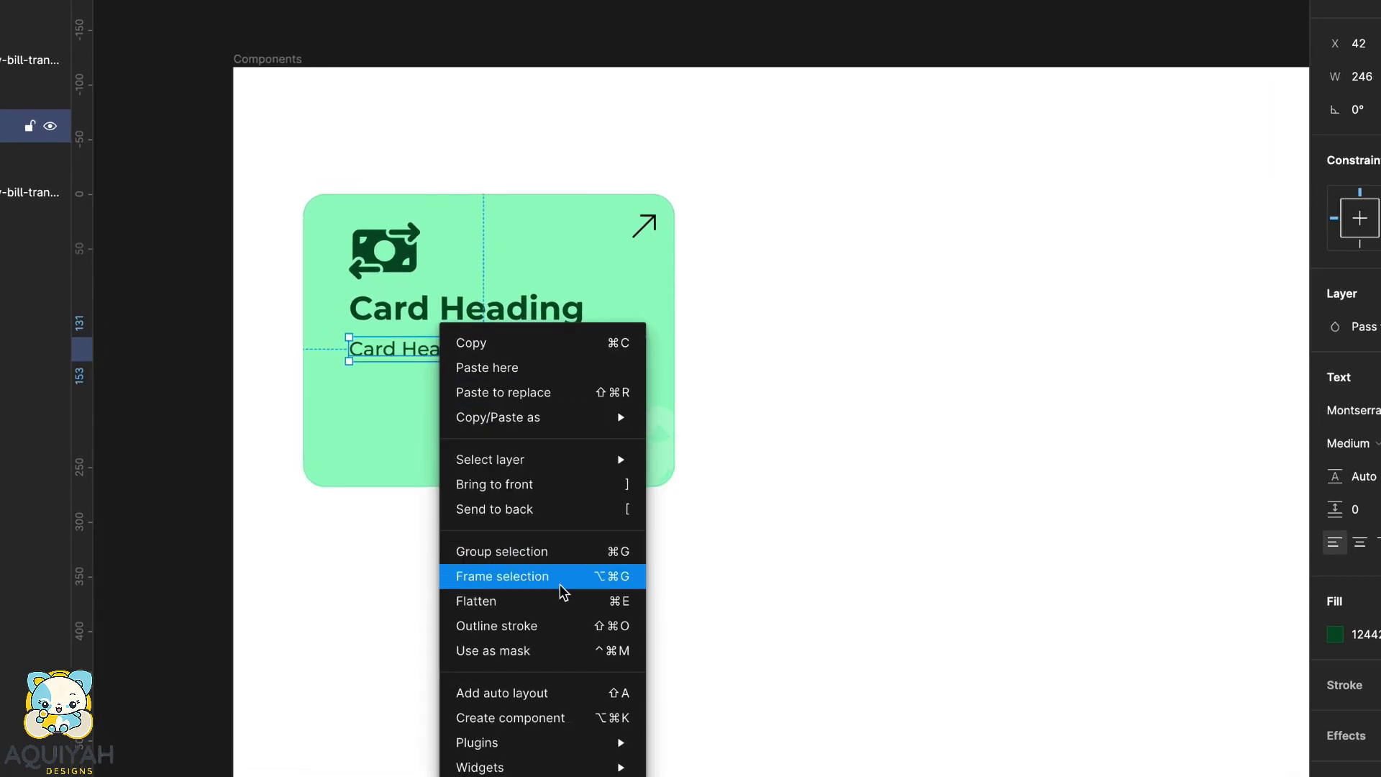
{"action": "mouse_move", "coordinate": [607, 671]}
{"action": "left_click", "coordinate": [716, 412]}
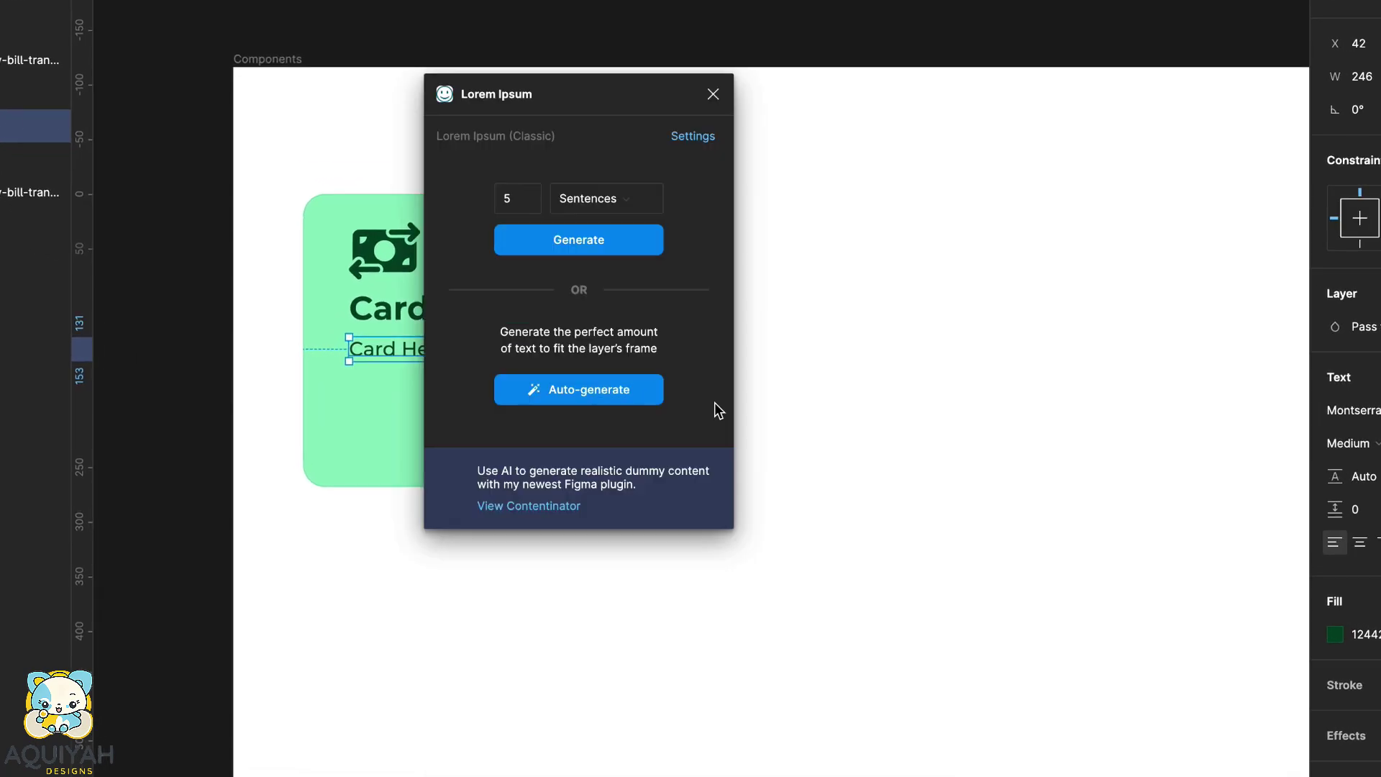
{"action": "left_click", "coordinate": [614, 259]}
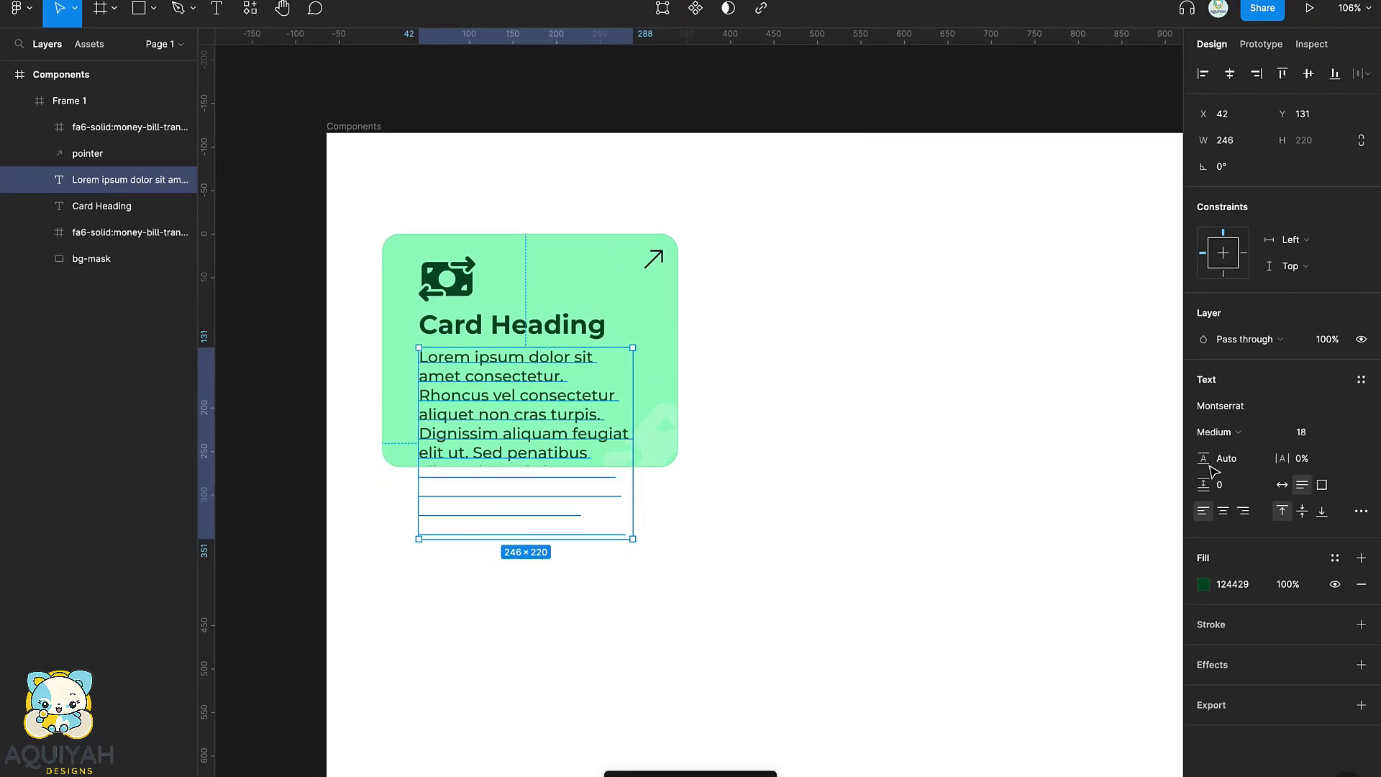
- Reduce the lorem ipsum paragraph's font size to 16
{"action": "left_click", "coordinate": [1306, 432]}
{"action": "key", "text": "Down"}
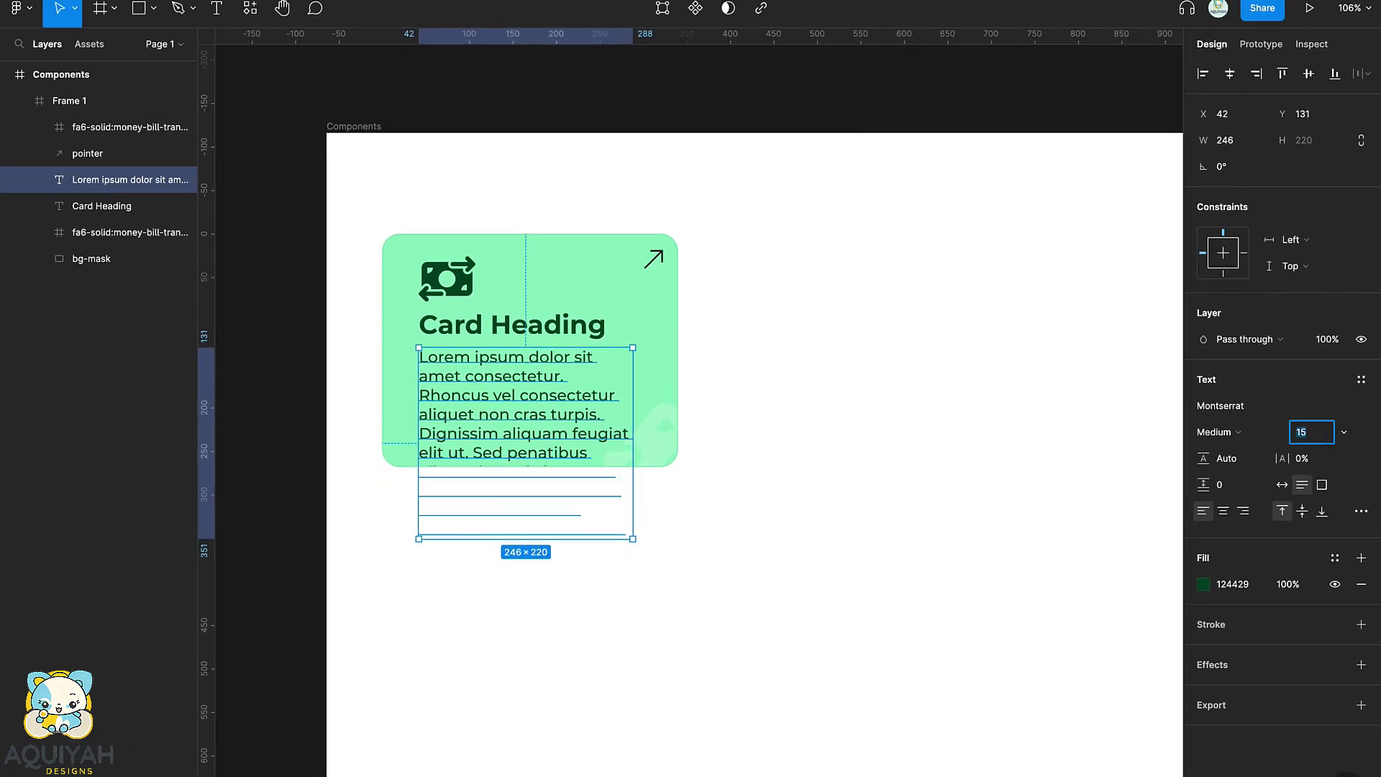
{"action": "left_click", "coordinate": [999, 546]}
{"action": "double_click", "coordinate": [453, 383]}
{"action": "left_click", "coordinate": [1277, 441]}
{"action": "key", "text": "Down"}
{"action": "key", "text": "Down"}
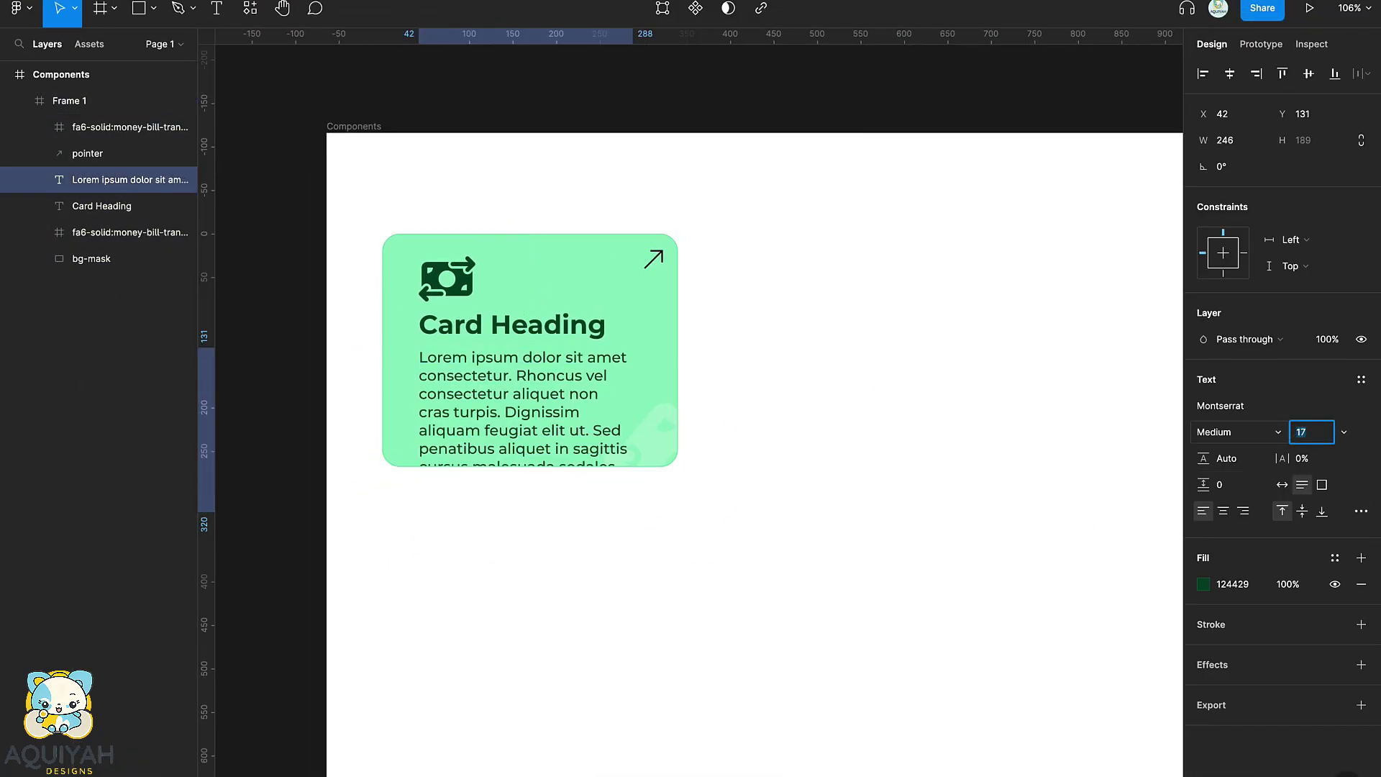
- Delete the paragraph text after "feugiat elit ut." so the description fits inside the card
{"action": "double_click", "coordinate": [523, 420]}
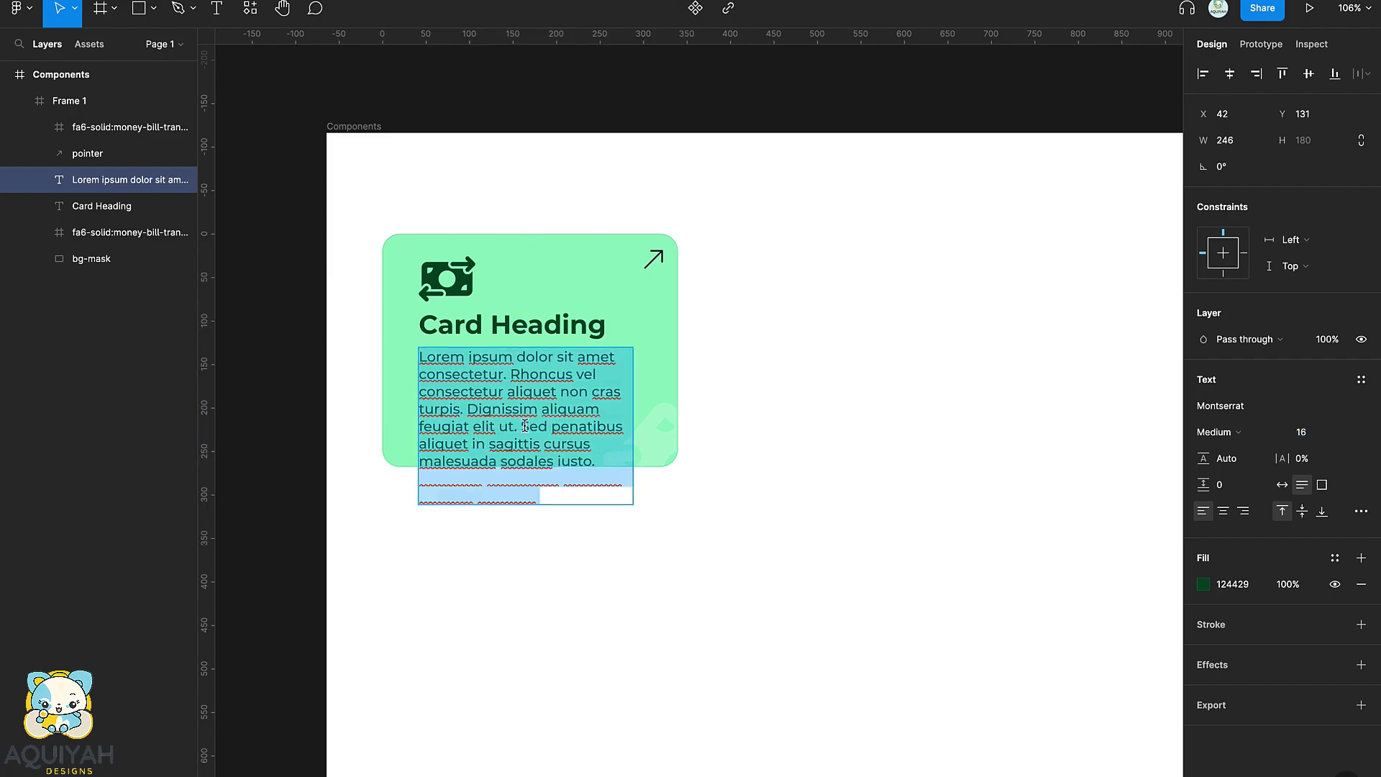
{"action": "left_click_drag", "start_coordinate": [525, 425], "coordinate": [612, 518]}
{"action": "key", "text": "BackSpace"}
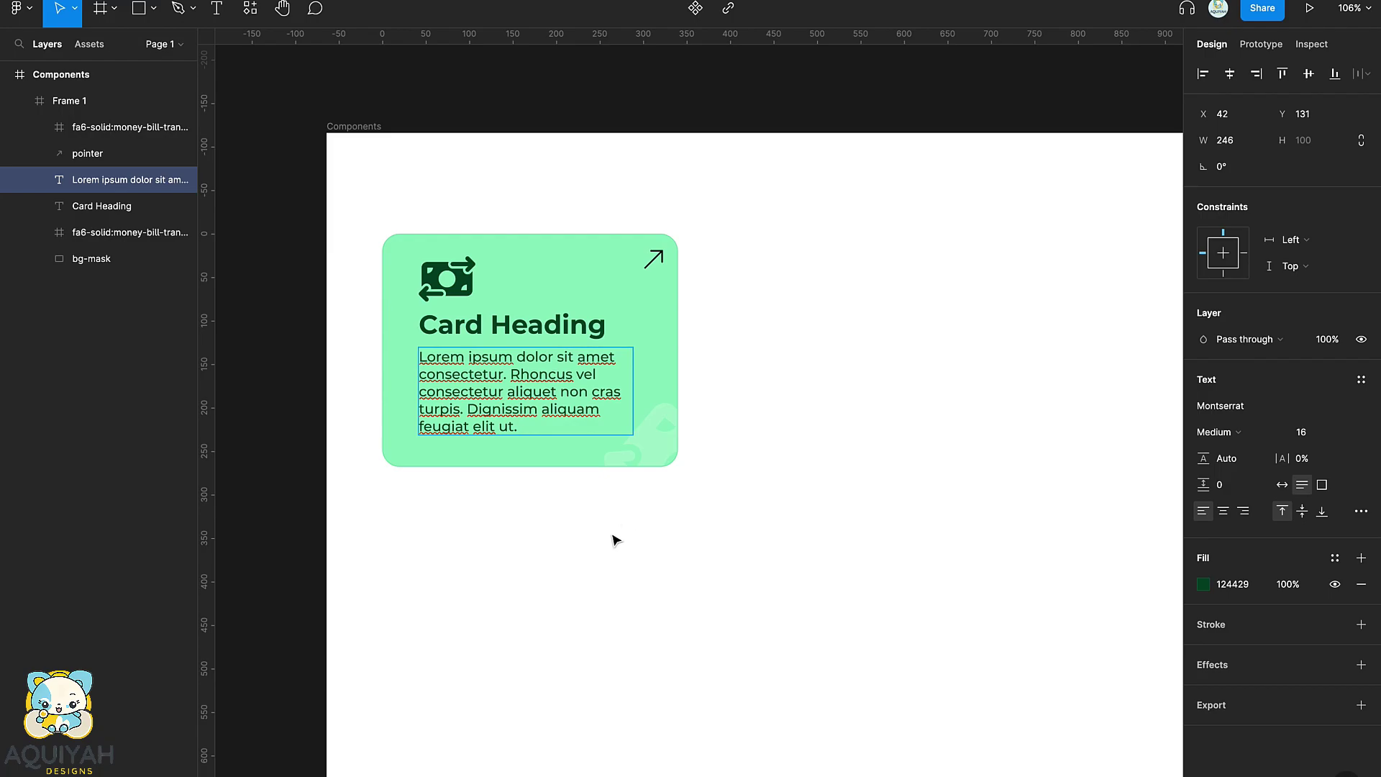
{"action": "key", "text": "Escape"}
{"action": "key", "text": "Escape"}
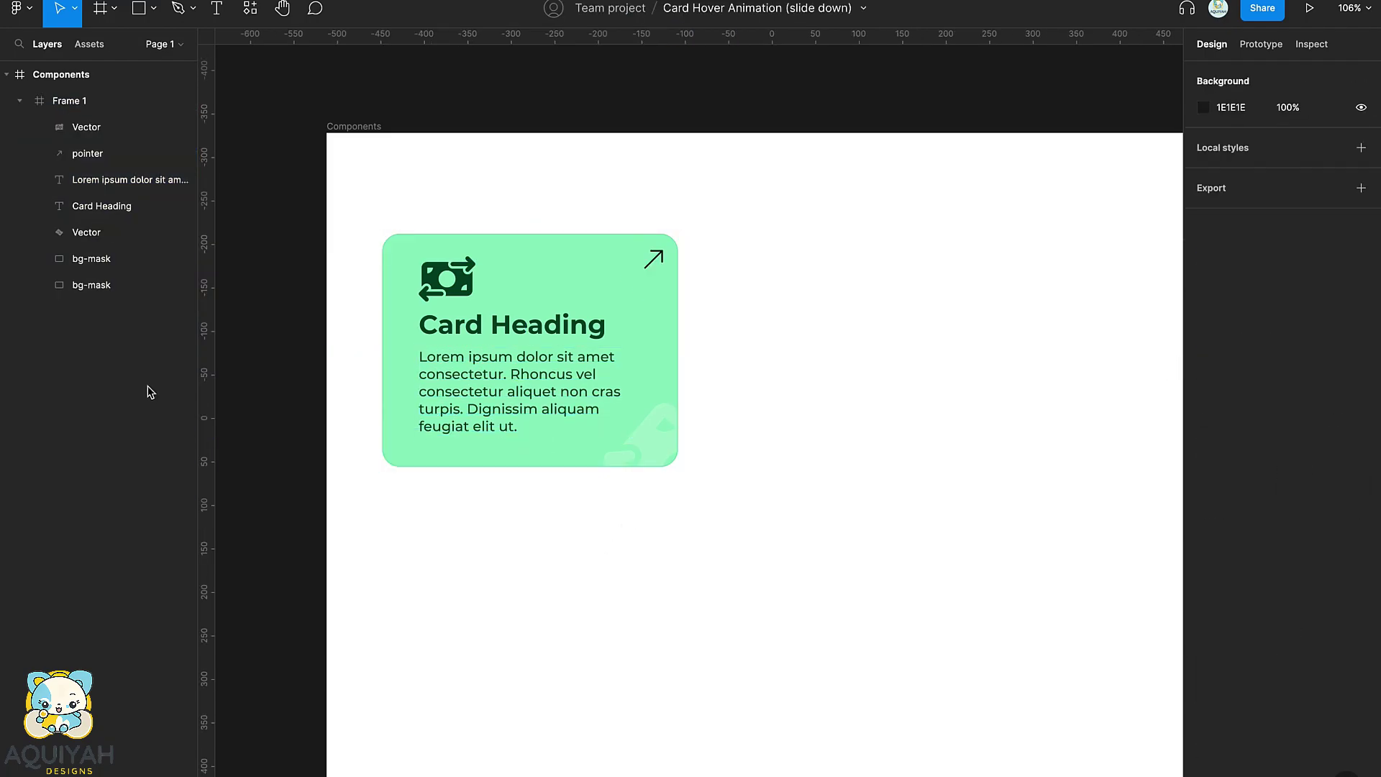
- Rename the upper bg-mask layer as background and the lower bg-mask layer as mask
{"action": "left_click", "coordinate": [88, 283]}
{"action": "left_click", "coordinate": [87, 258], "text": "shift"}
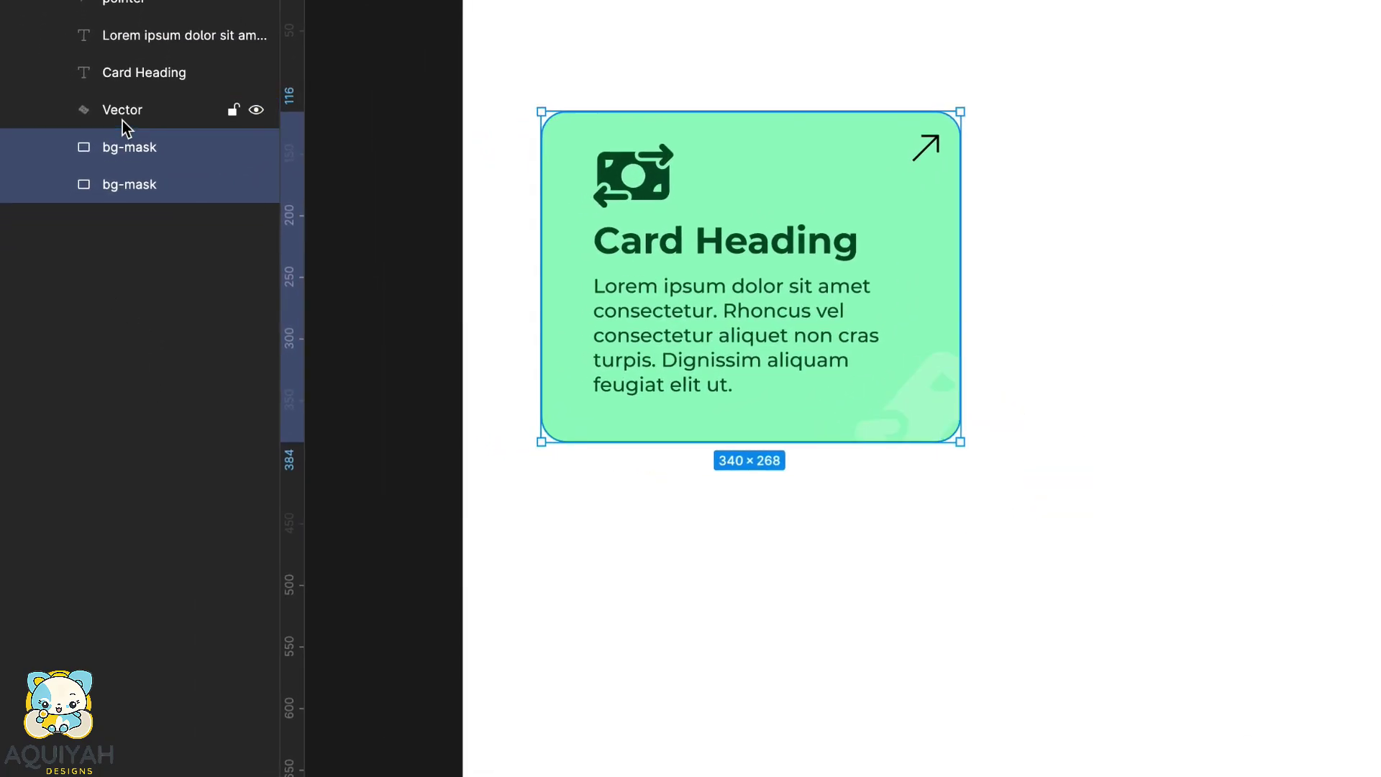
{"action": "double_click", "coordinate": [131, 187]}
{"action": "left_click", "coordinate": [145, 157]}
{"action": "double_click", "coordinate": [145, 157]}
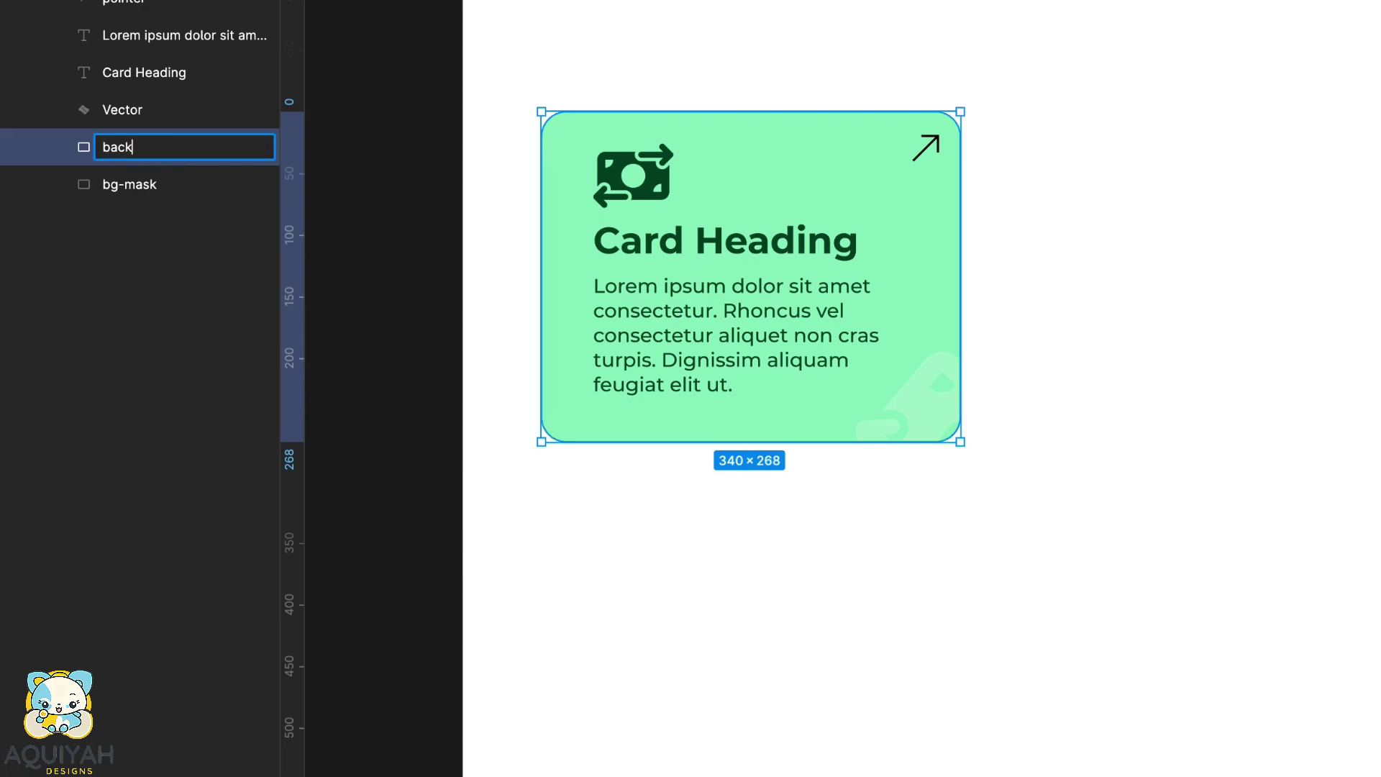
{"action": "type", "text": "background"}
{"action": "double_click", "coordinate": [130, 172]}
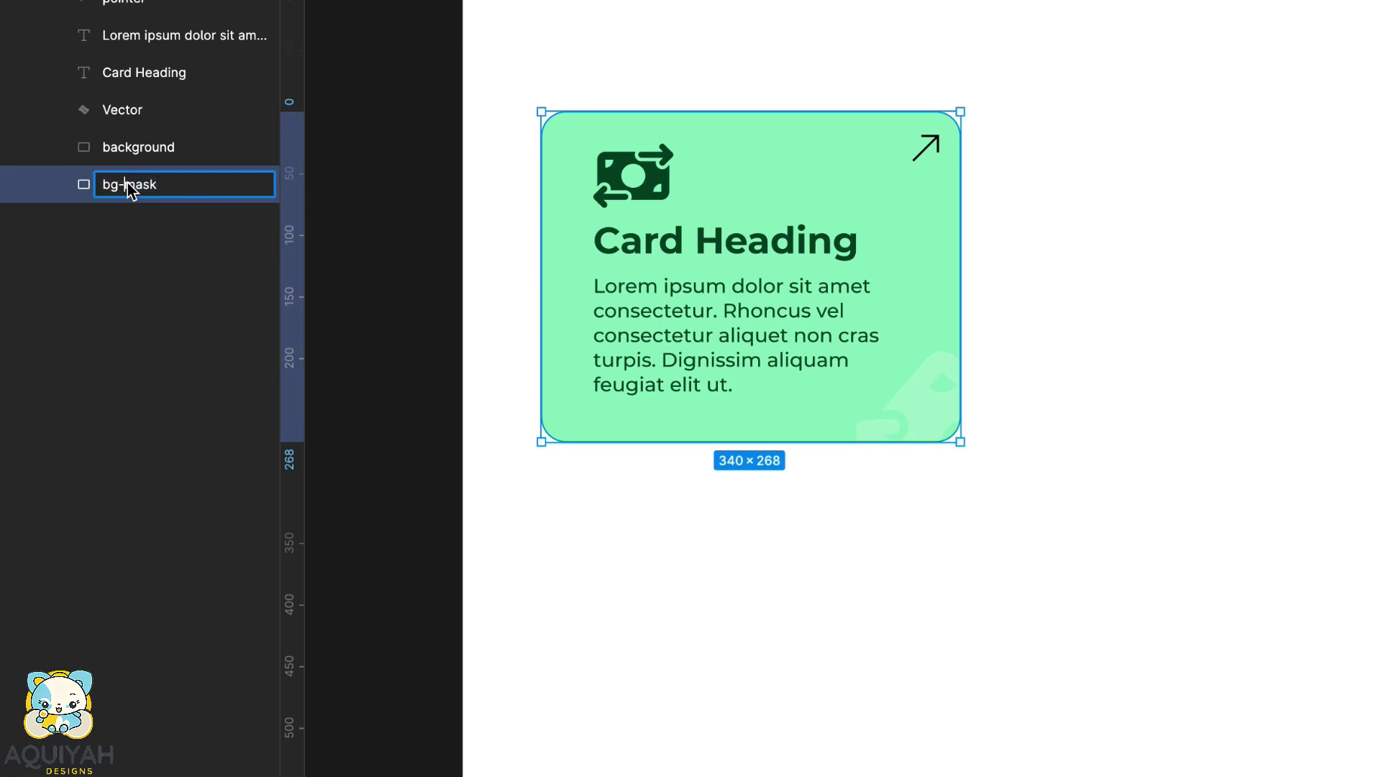
{"action": "key", "text": "Return"}
- Combine the mask, background and large Vector layers into a mask group
{"action": "left_click", "coordinate": [127, 188]}
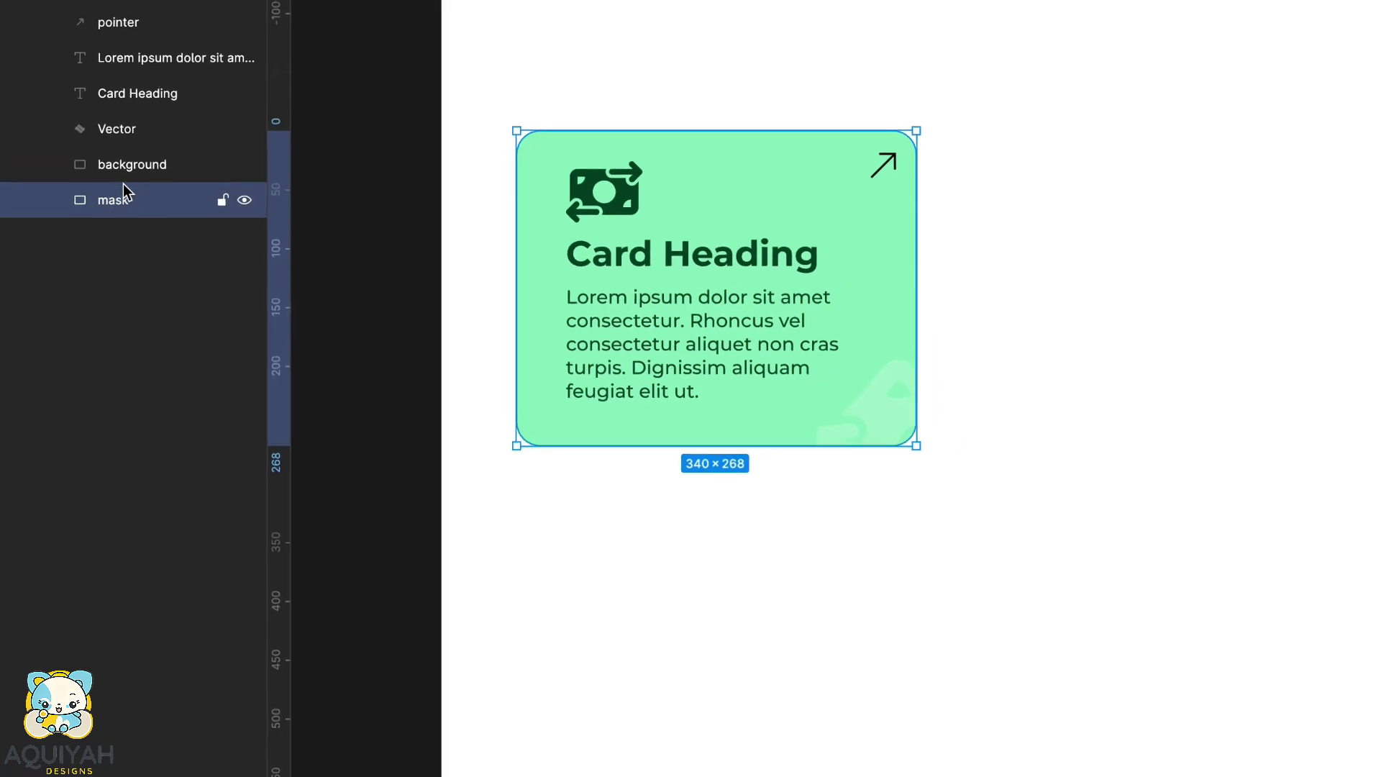
{"action": "left_click", "coordinate": [124, 149], "text": "shift"}
{"action": "left_click", "coordinate": [120, 110], "text": "shift"}
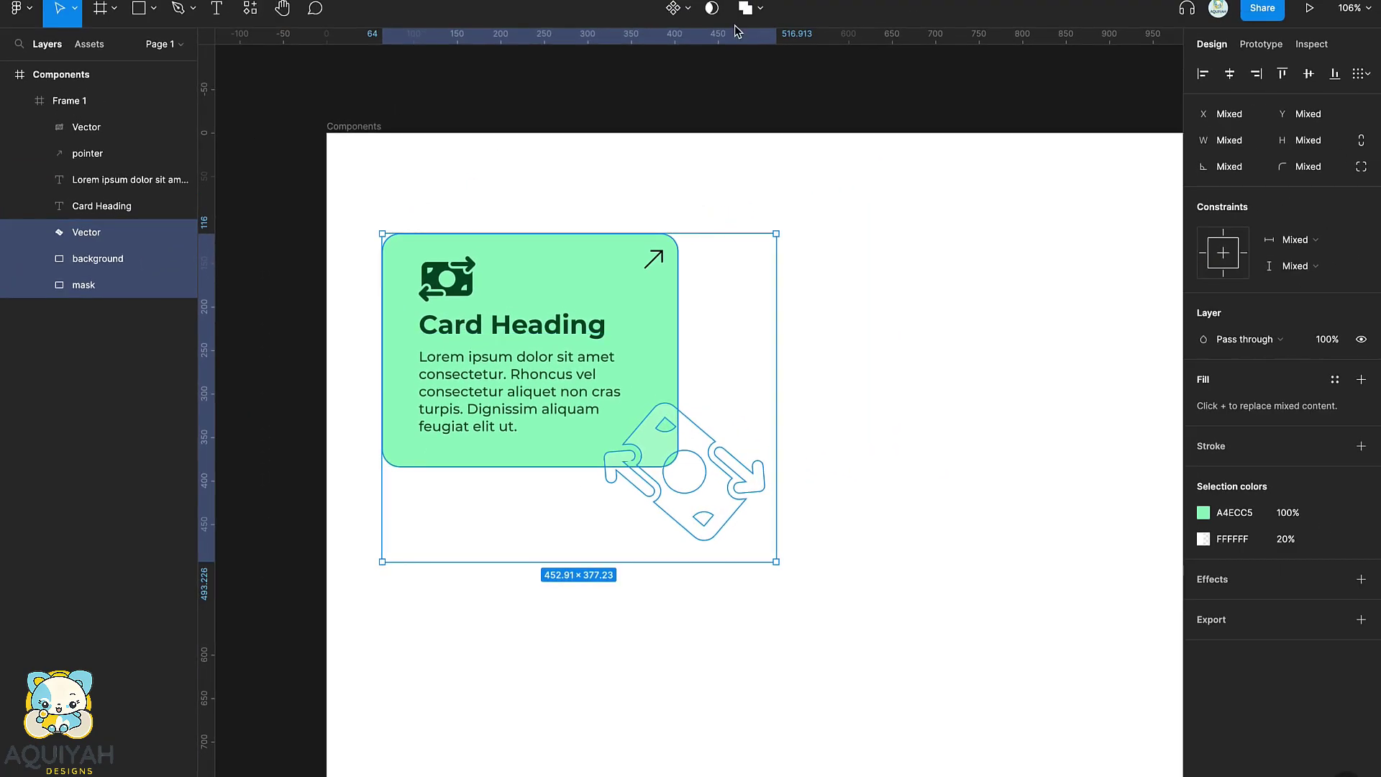
{"action": "left_click", "coordinate": [713, 8]}
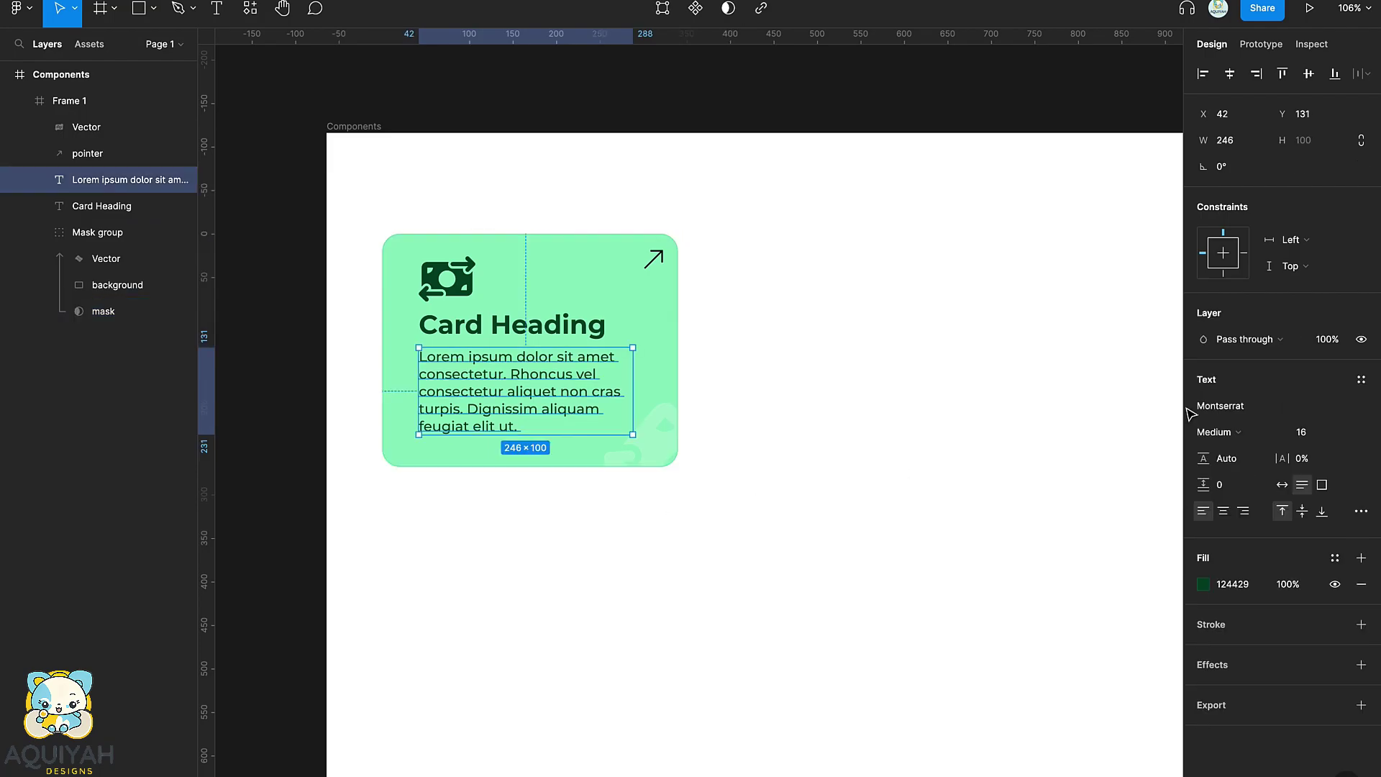
- Reduce the description's font size by one, and stack it with the card heading in a vertical auto layout with 10 spacing
{"action": "left_click", "coordinate": [1302, 436]}
{"action": "key", "text": "Down"}
{"action": "left_click", "coordinate": [171, 156], "text": "shift"}
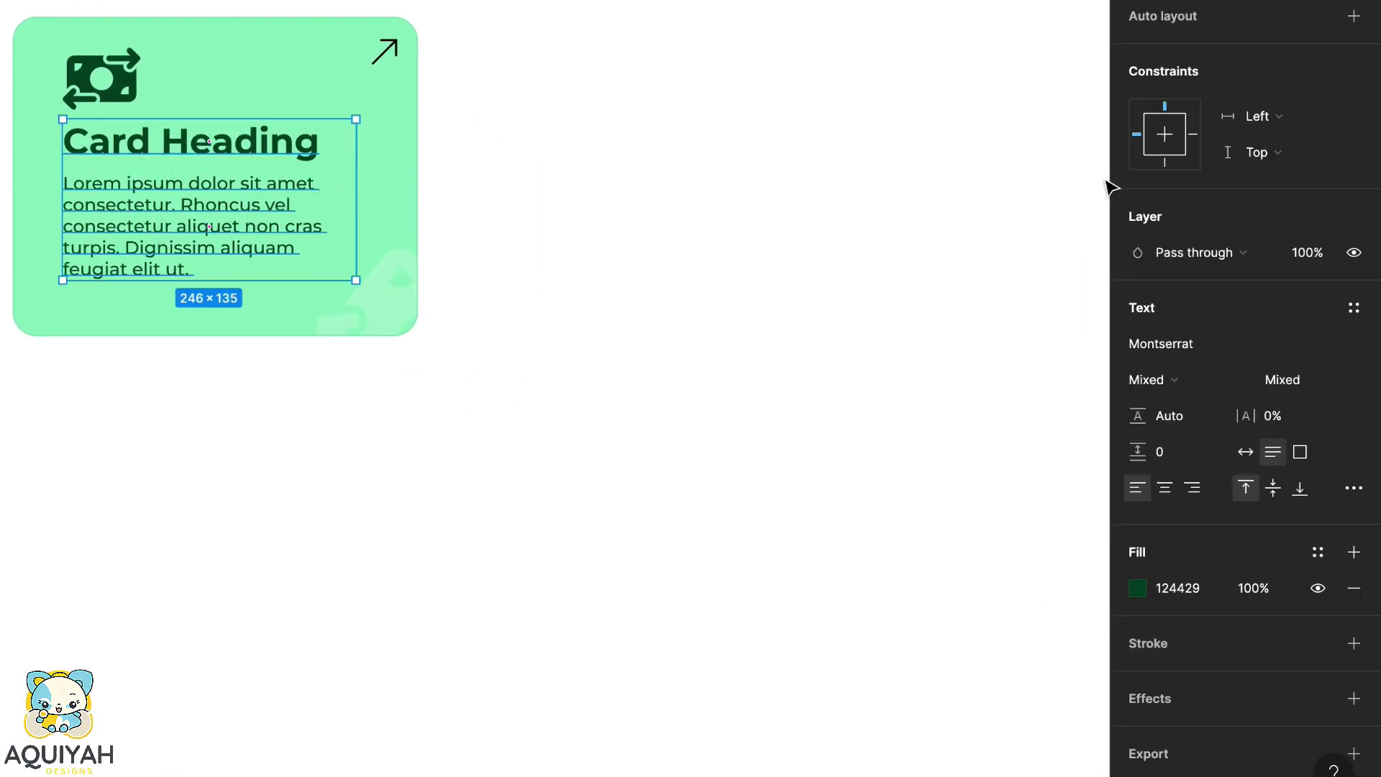
{"action": "left_click", "coordinate": [1354, 17]}
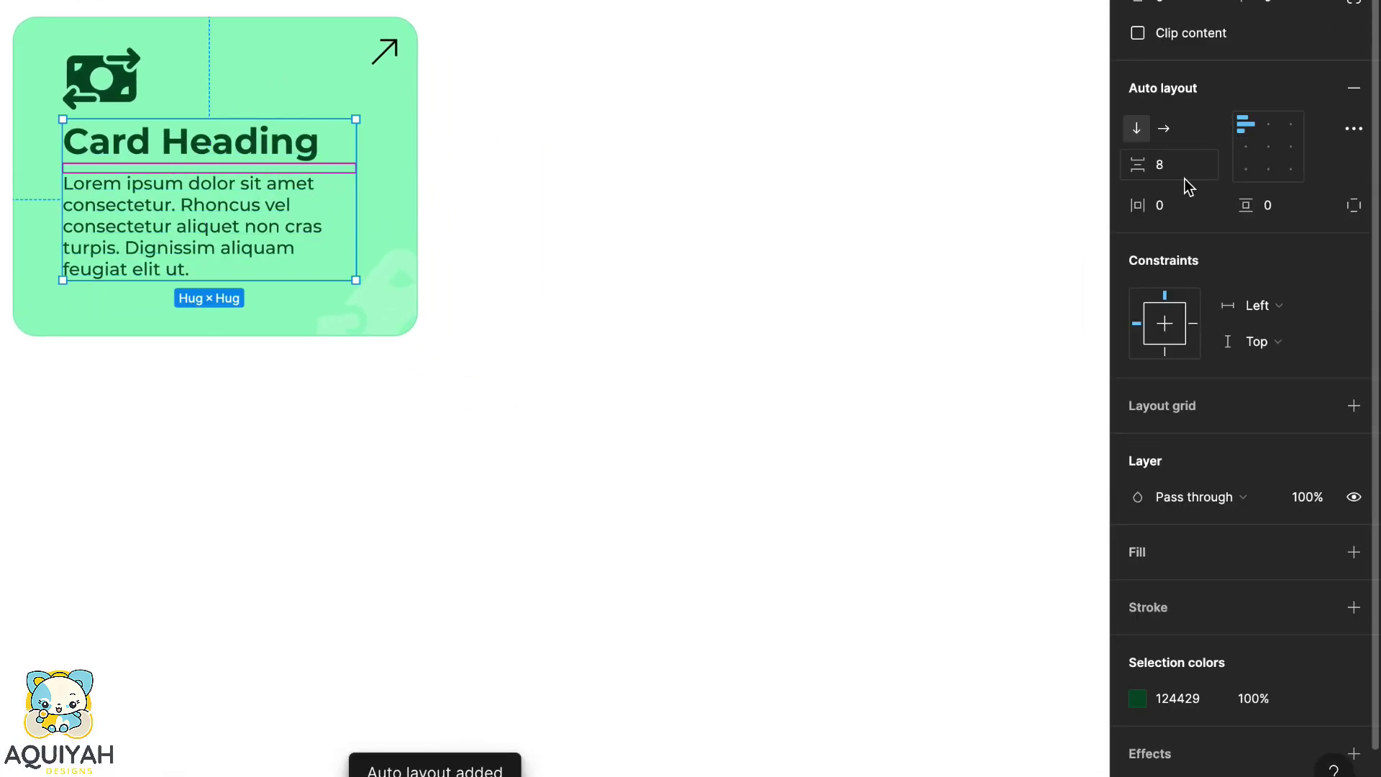
{"action": "type", "text": "10"}
{"action": "key", "text": "Return"}
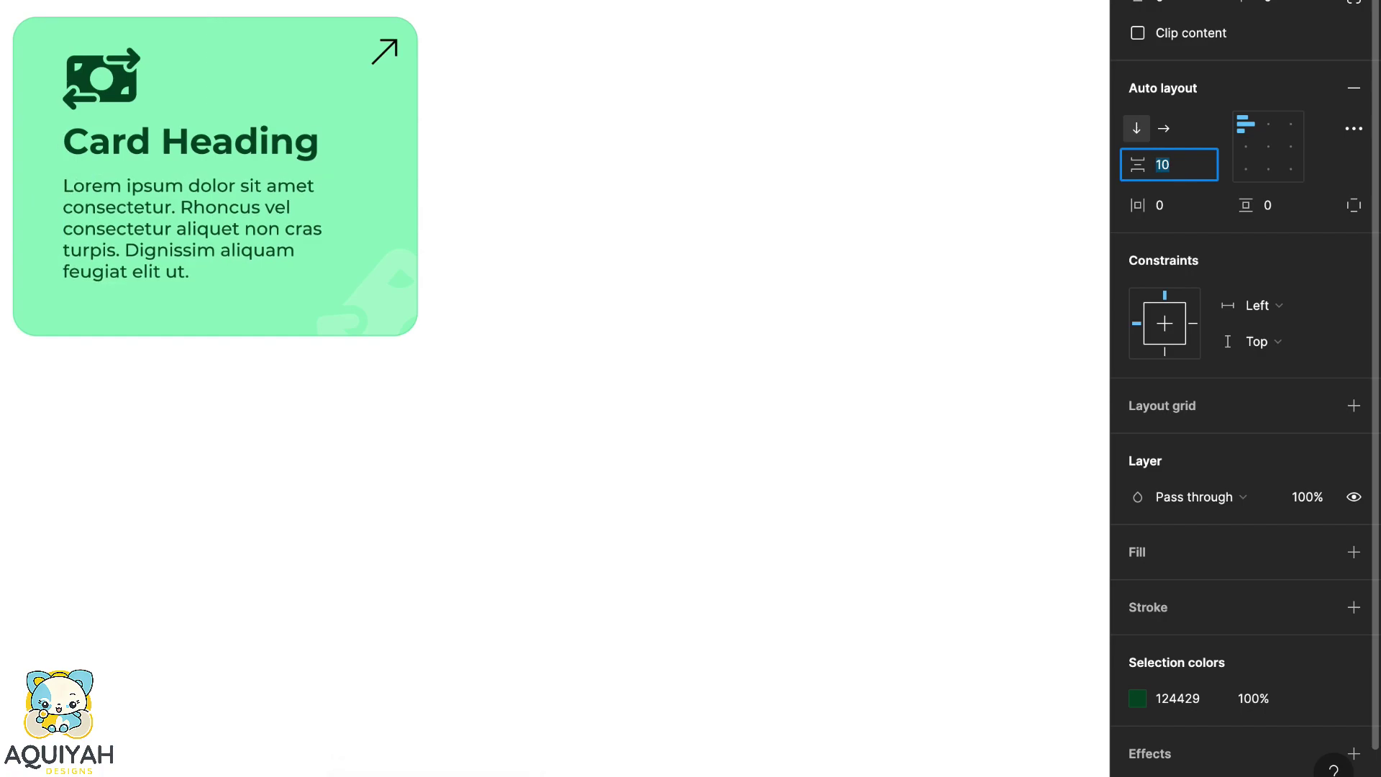
{"action": "left_click", "coordinate": [247, 152]}
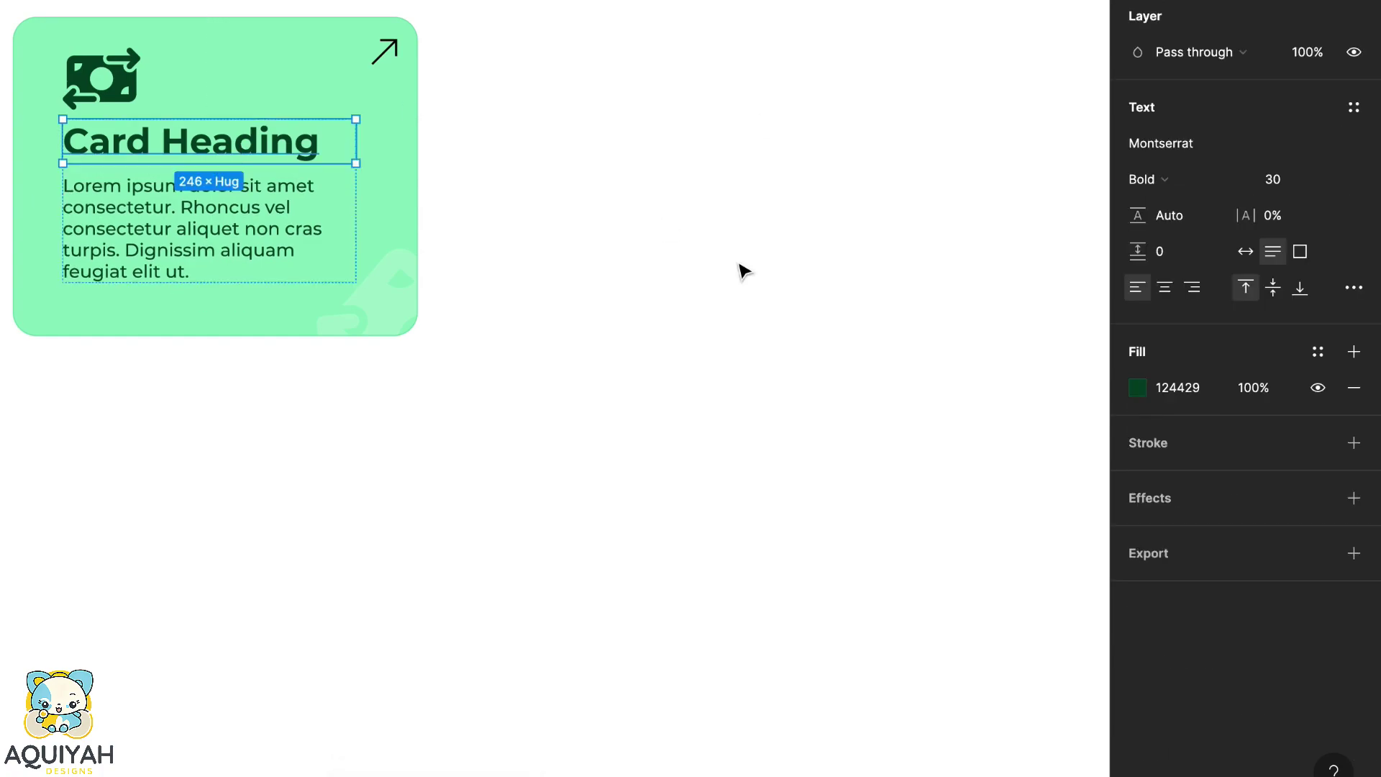
{"action": "left_click", "coordinate": [1290, 179]}
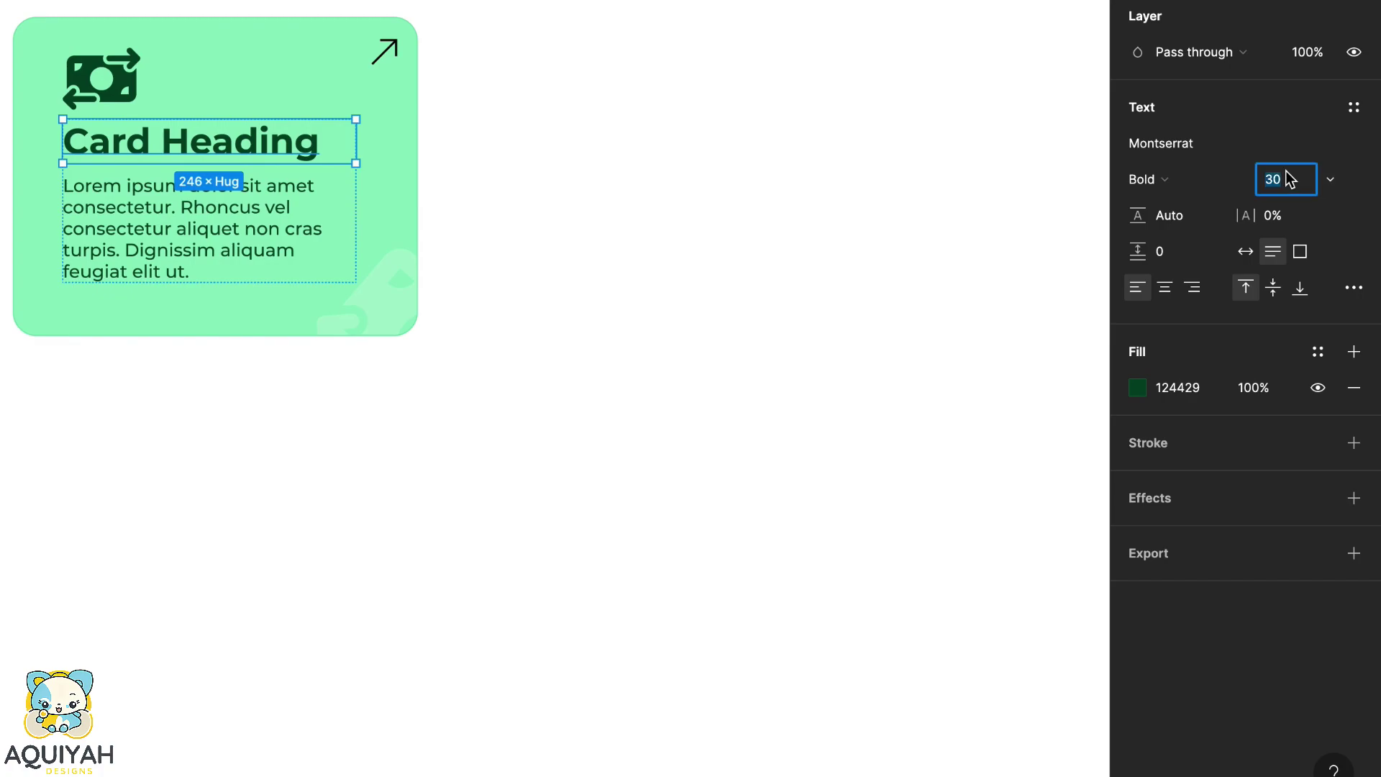
{"action": "key", "text": "Down"}
{"action": "key", "text": "Down"}
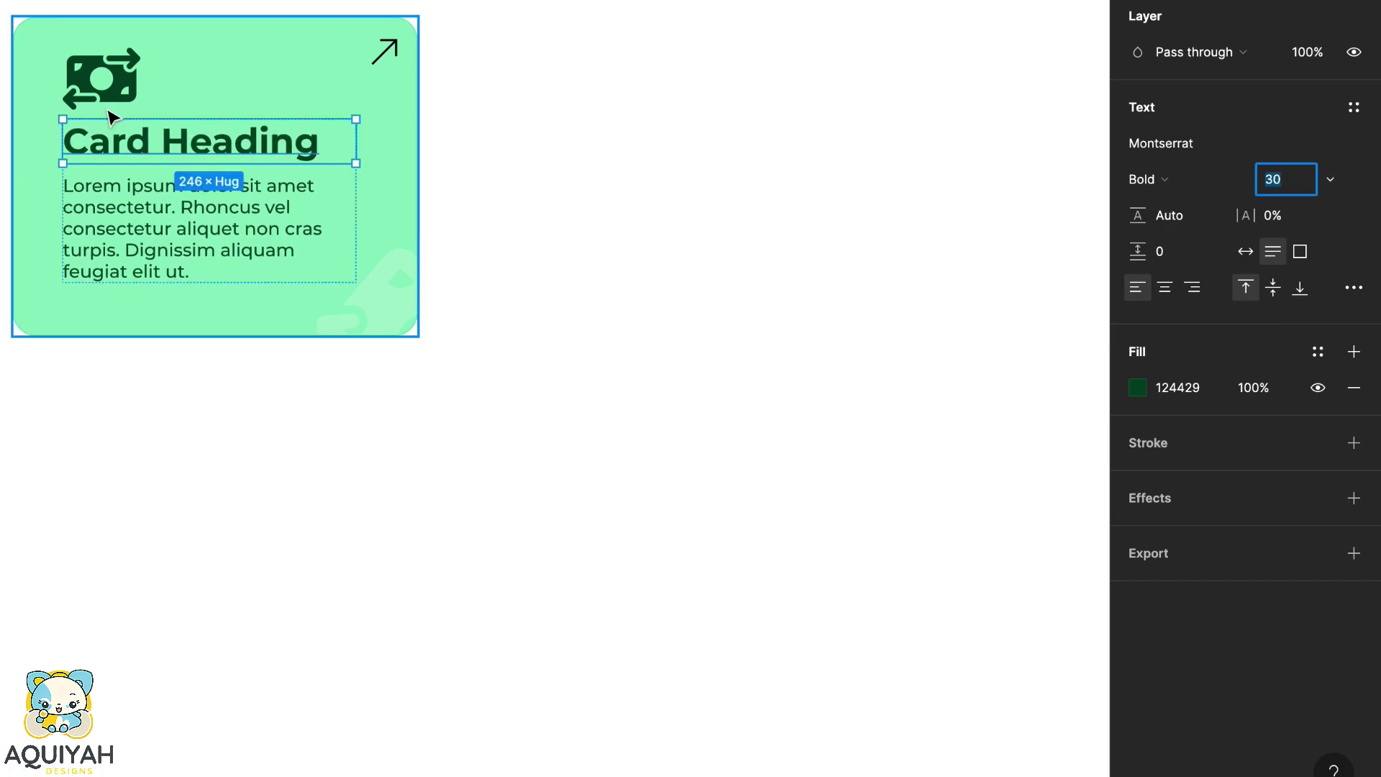
- Shrink the card's money icon to 52 × 42 and stack it above the text frame in a vertical auto layout with 20 spacing
{"action": "left_click", "coordinate": [127, 94]}
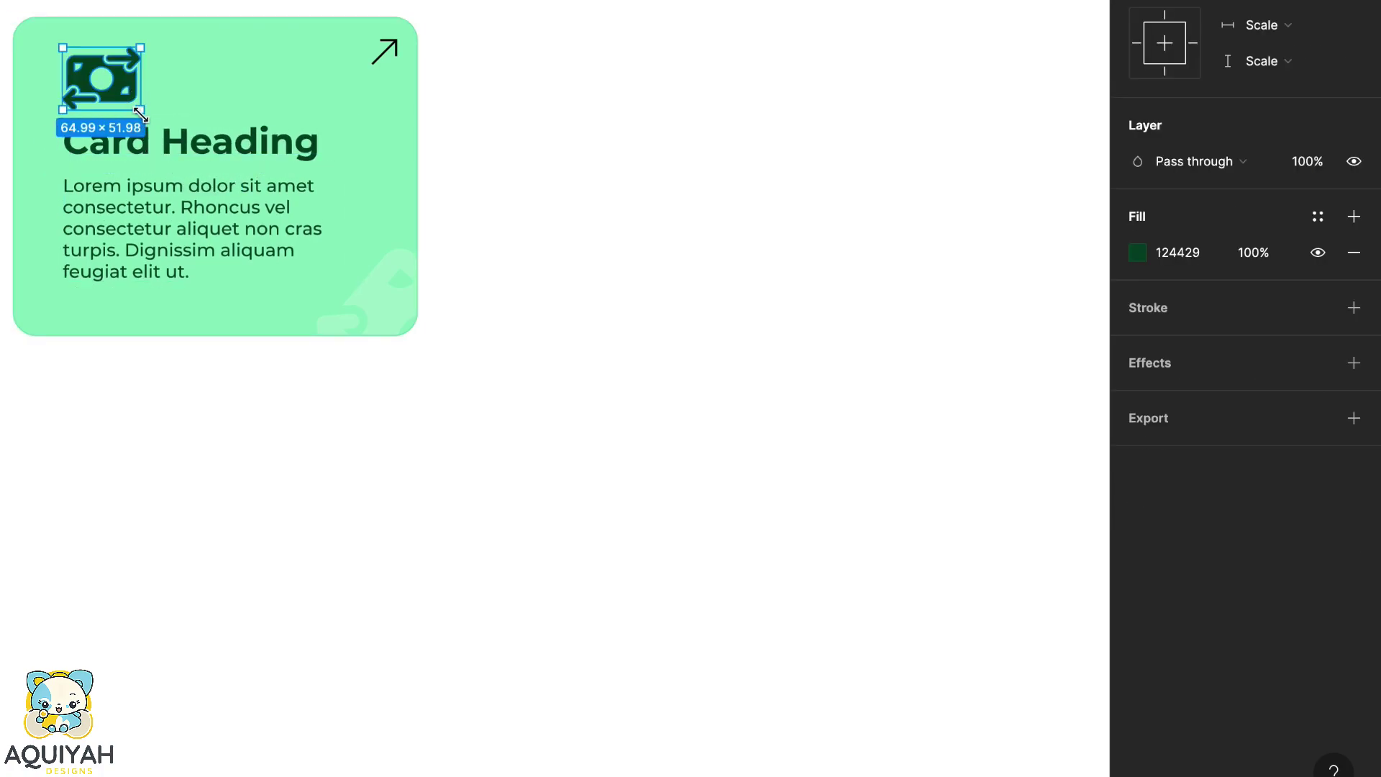
{"action": "left_click_drag", "start_coordinate": [142, 113], "coordinate": [126, 97]}
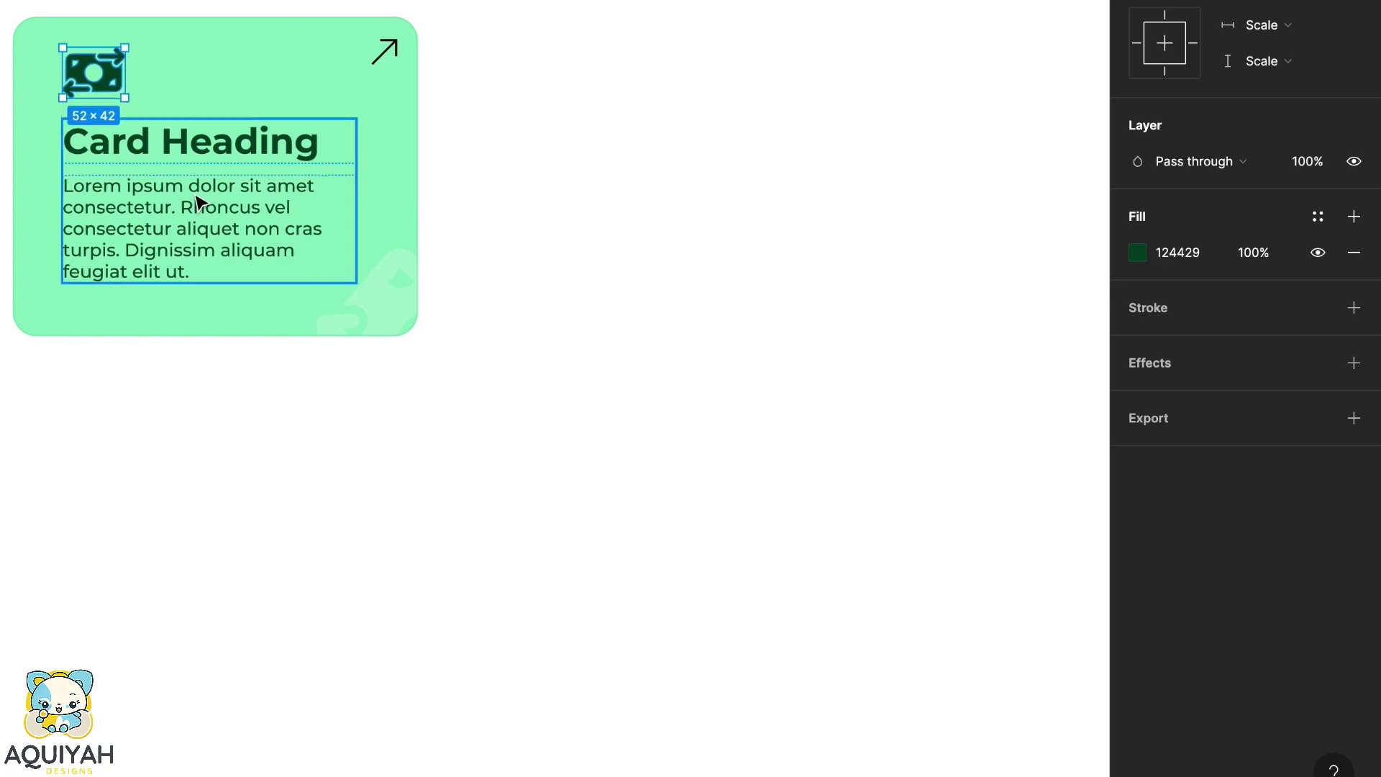
{"action": "left_click", "coordinate": [244, 197]}
{"action": "left_click", "coordinate": [100, 89], "text": "shift"}
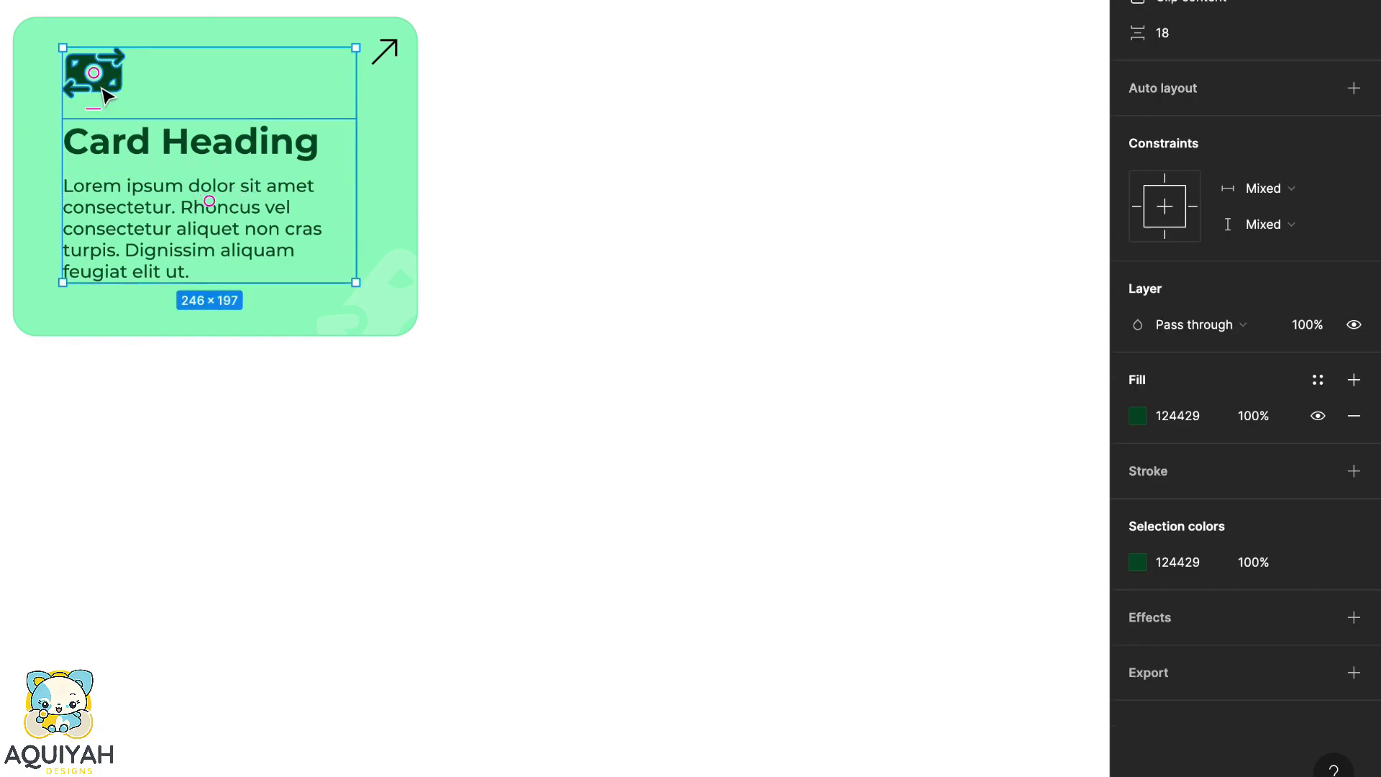
{"action": "left_click", "coordinate": [1209, 35]}
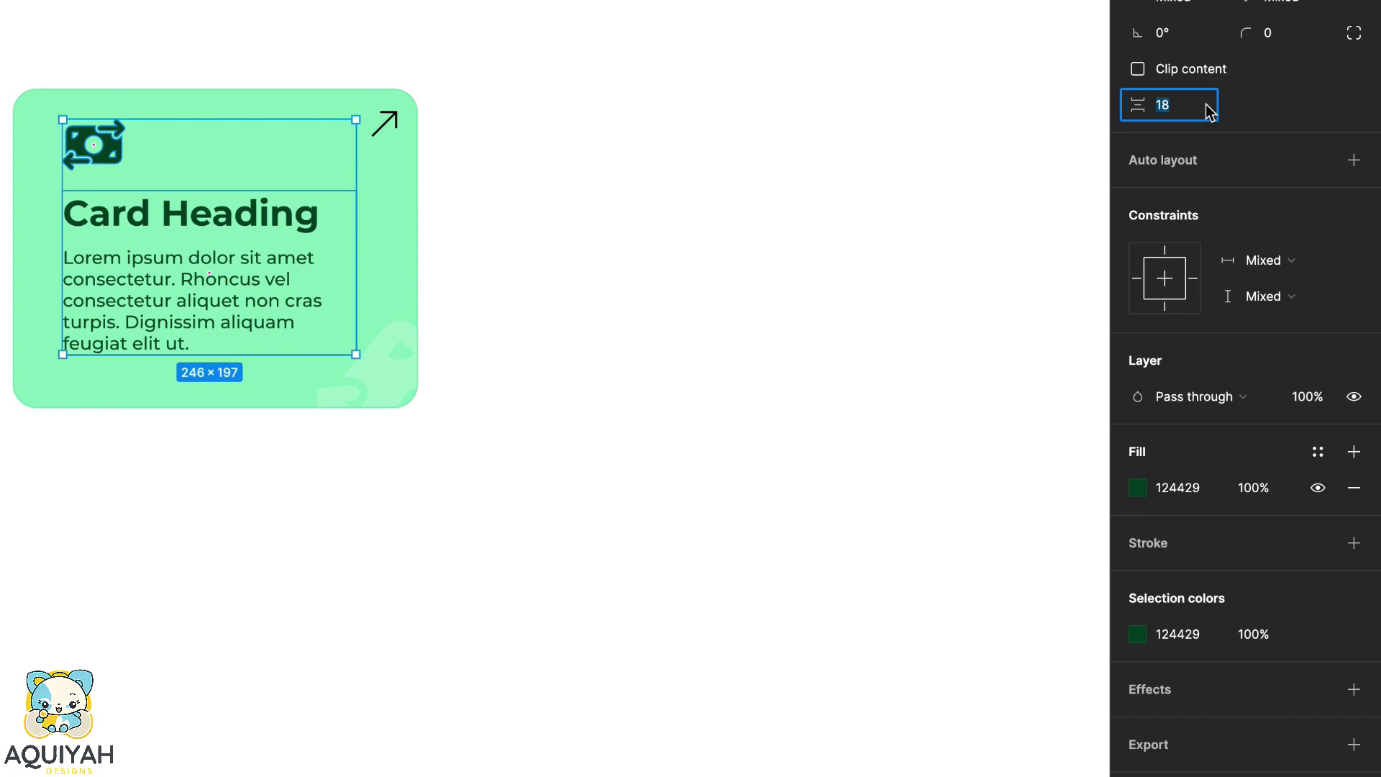
{"action": "type", "text": "20"}
{"action": "key", "text": "Return"}
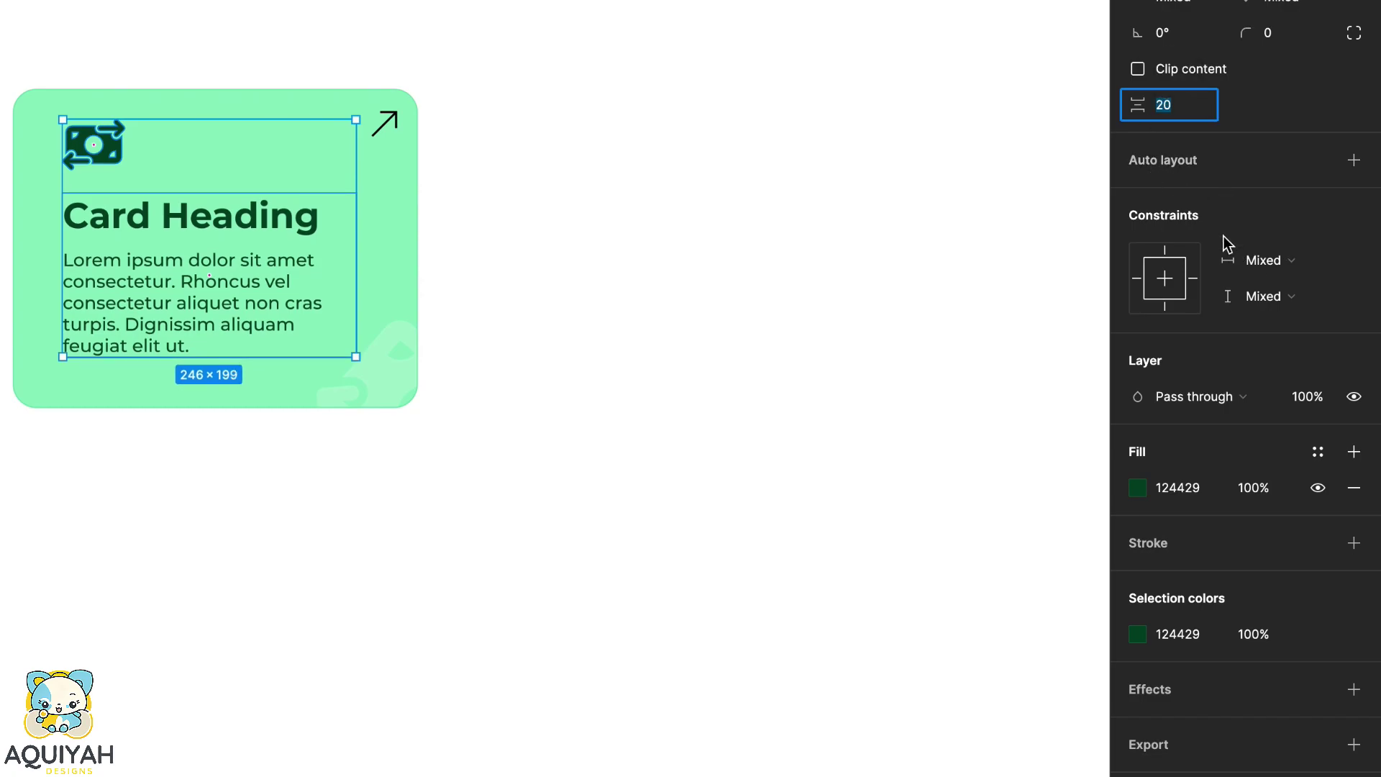
{"action": "left_click", "coordinate": [1354, 159]}
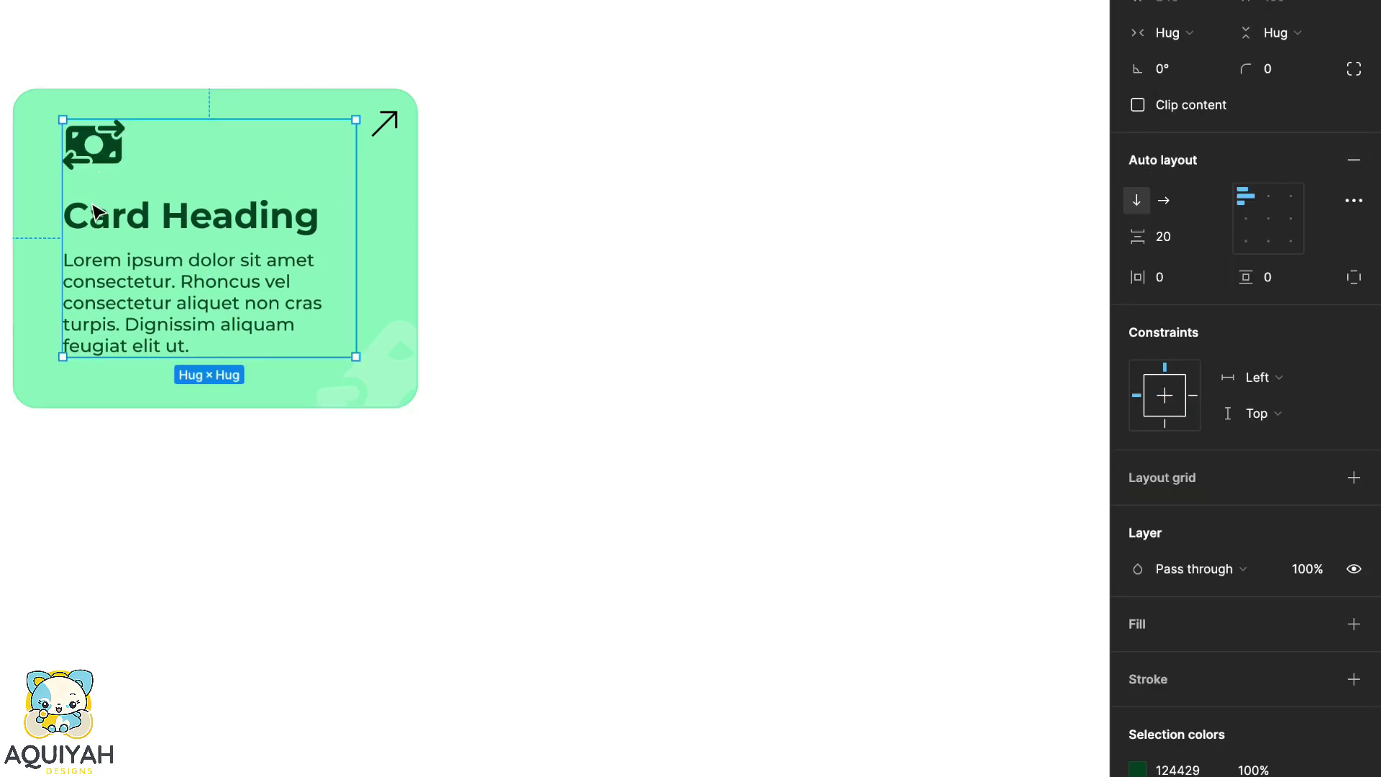
{"action": "left_click", "coordinate": [454, 337]}
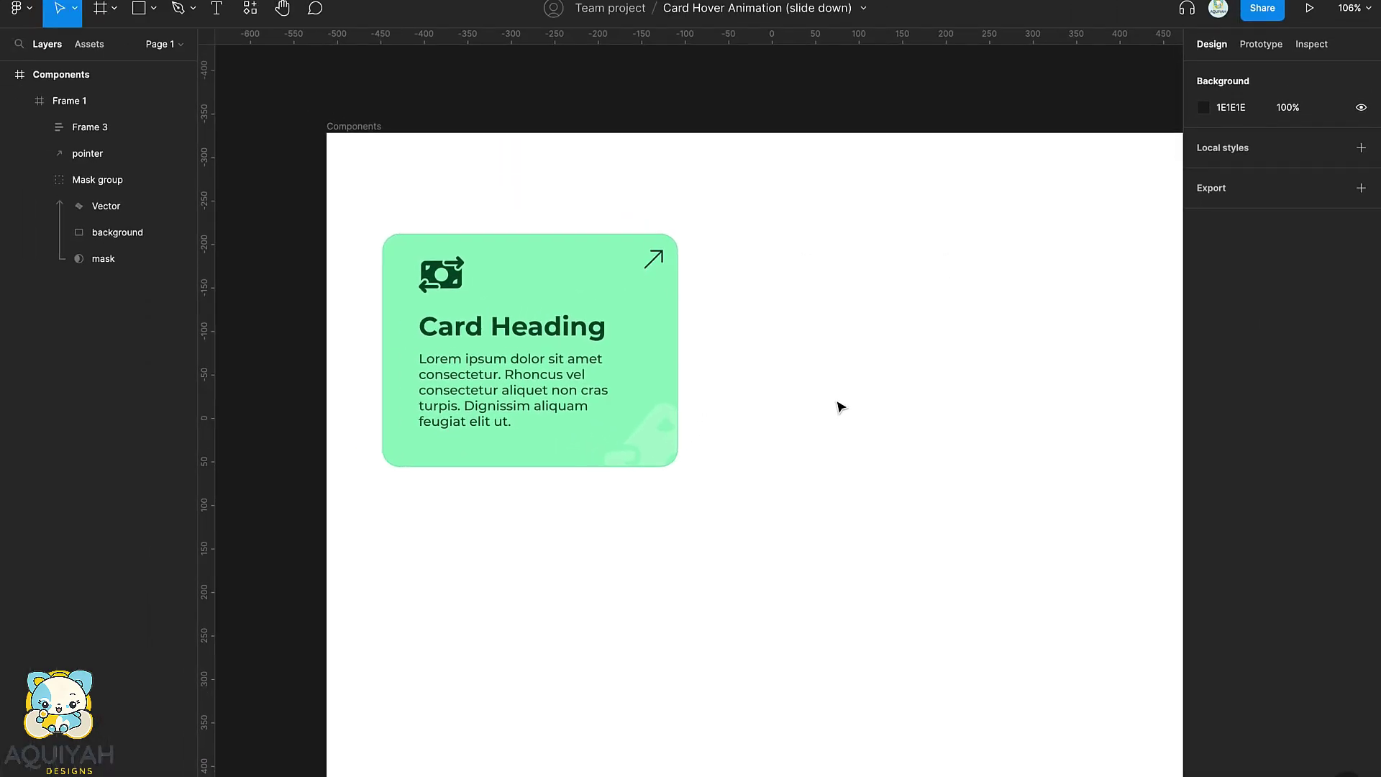
- Set the layer opacity of the large rotated Vector icon in the mask group to 0%
{"action": "double_click", "coordinate": [397, 384]}
{"action": "double_click", "coordinate": [397, 385]}
{"action": "left_click", "coordinate": [1308, 244]}
{"action": "type", "text": "00"}
{"action": "key", "text": "Return"}
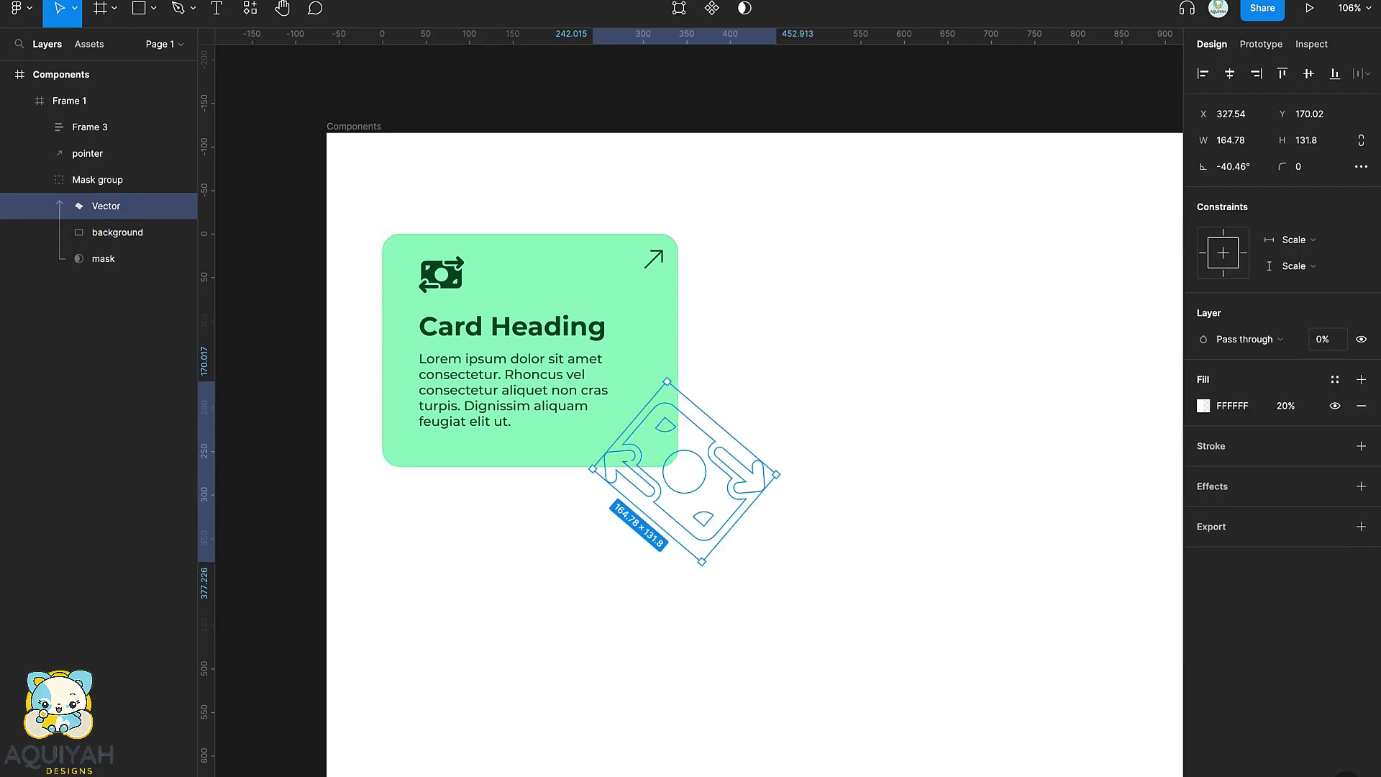
{"action": "left_click", "coordinate": [846, 343]}
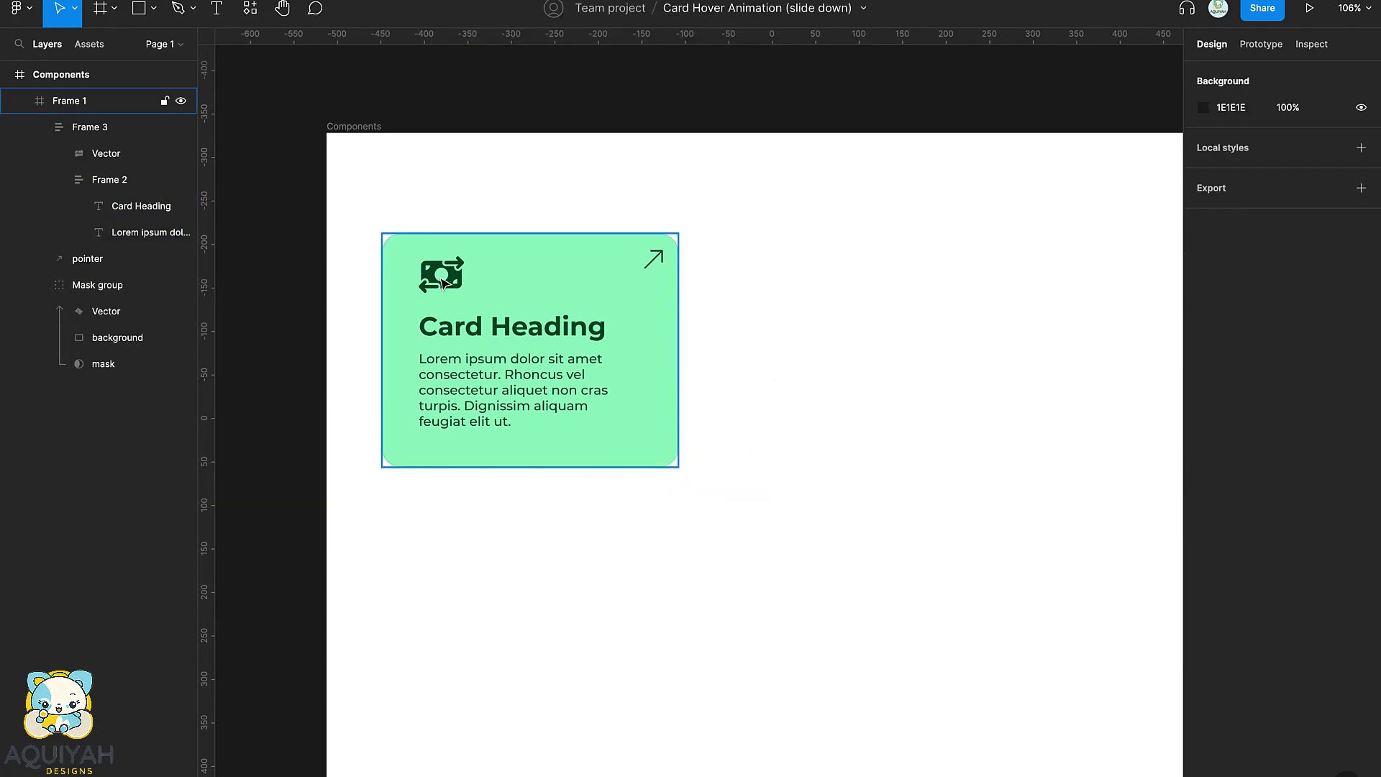
- Set the layer opacity of the small money icon above the heading to 0%
{"action": "double_click", "coordinate": [441, 275]}
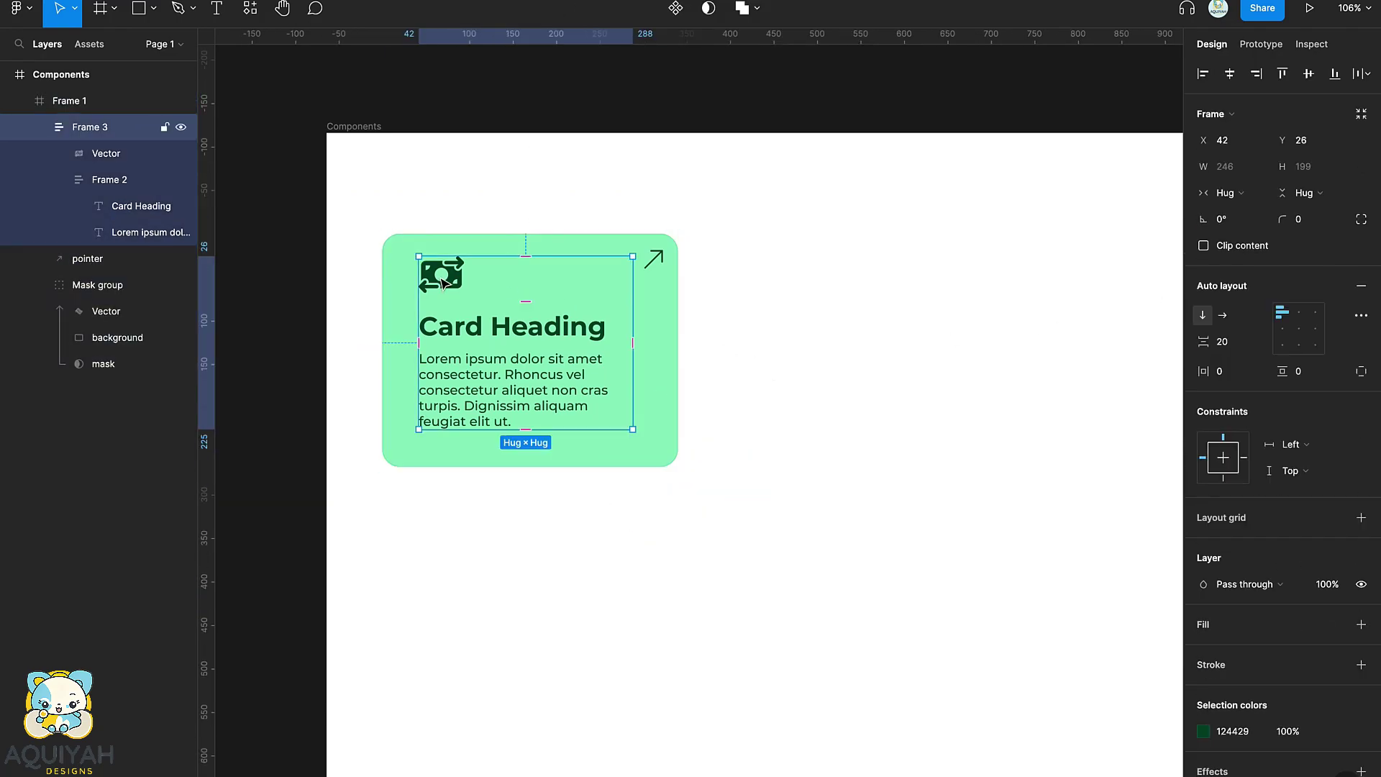
{"action": "double_click", "coordinate": [441, 275]}
{"action": "left_click", "coordinate": [1325, 269]}
{"action": "type", "text": "0"}
{"action": "key", "text": "Return"}
{"action": "left_click", "coordinate": [813, 264]}
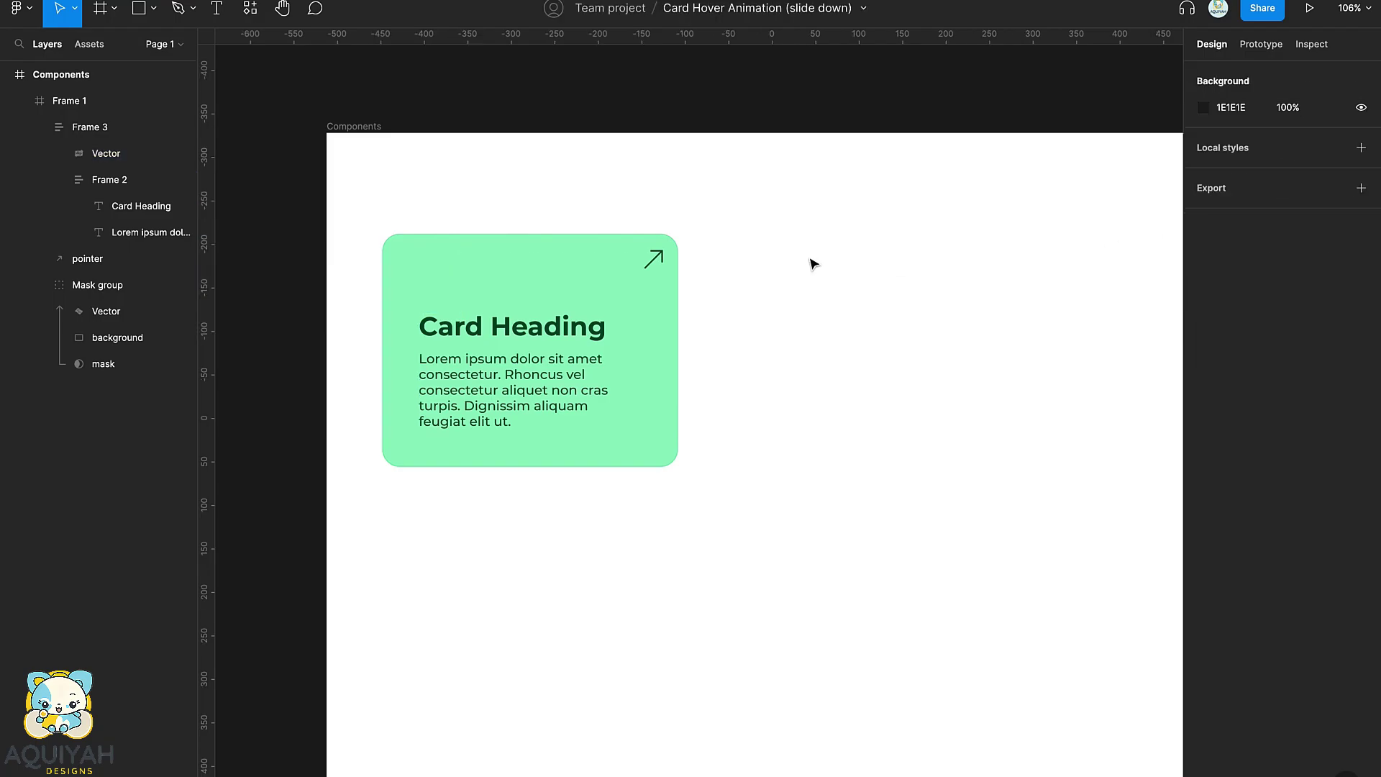
- Move the frame holding the icon and text upward within the card to about Y -17
{"action": "double_click", "coordinate": [533, 368]}
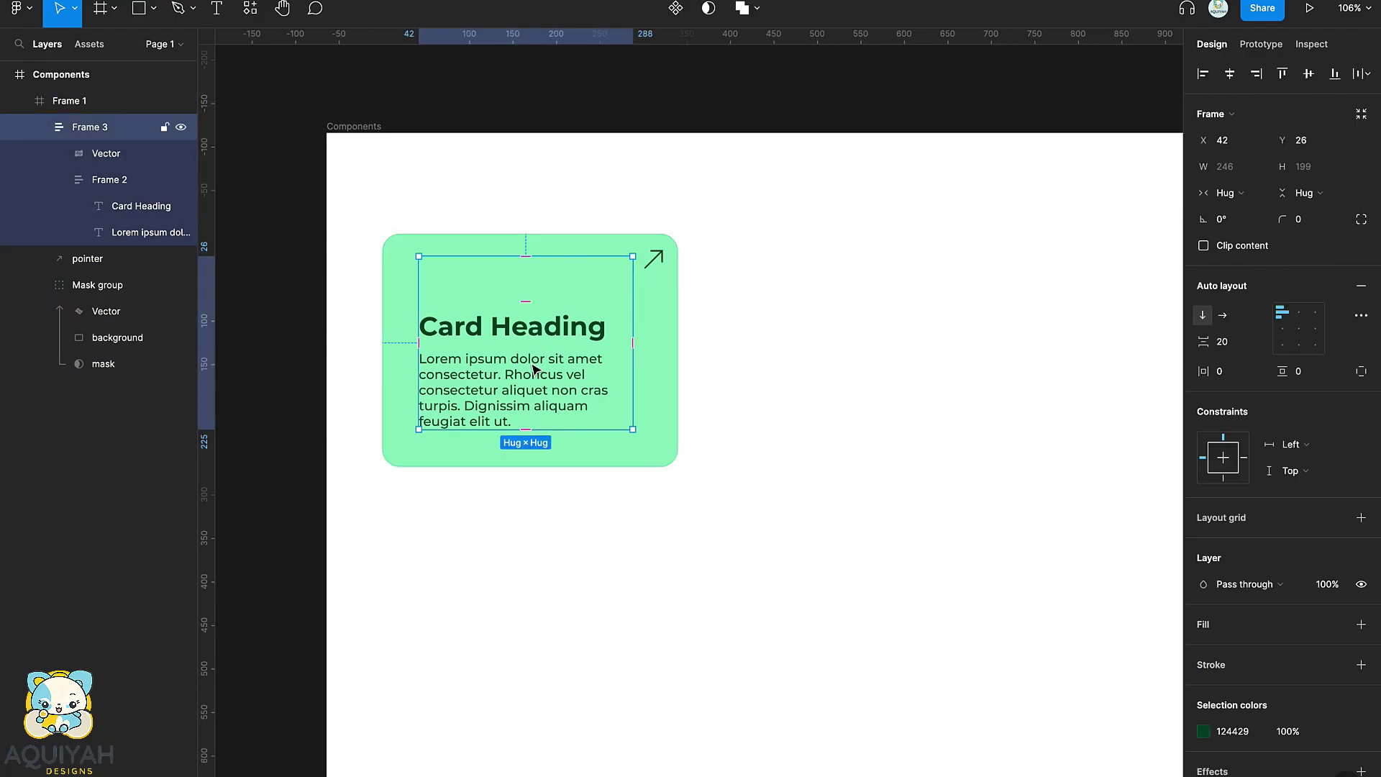
{"action": "left_click_drag", "start_coordinate": [508, 385], "coordinate": [508, 348]}
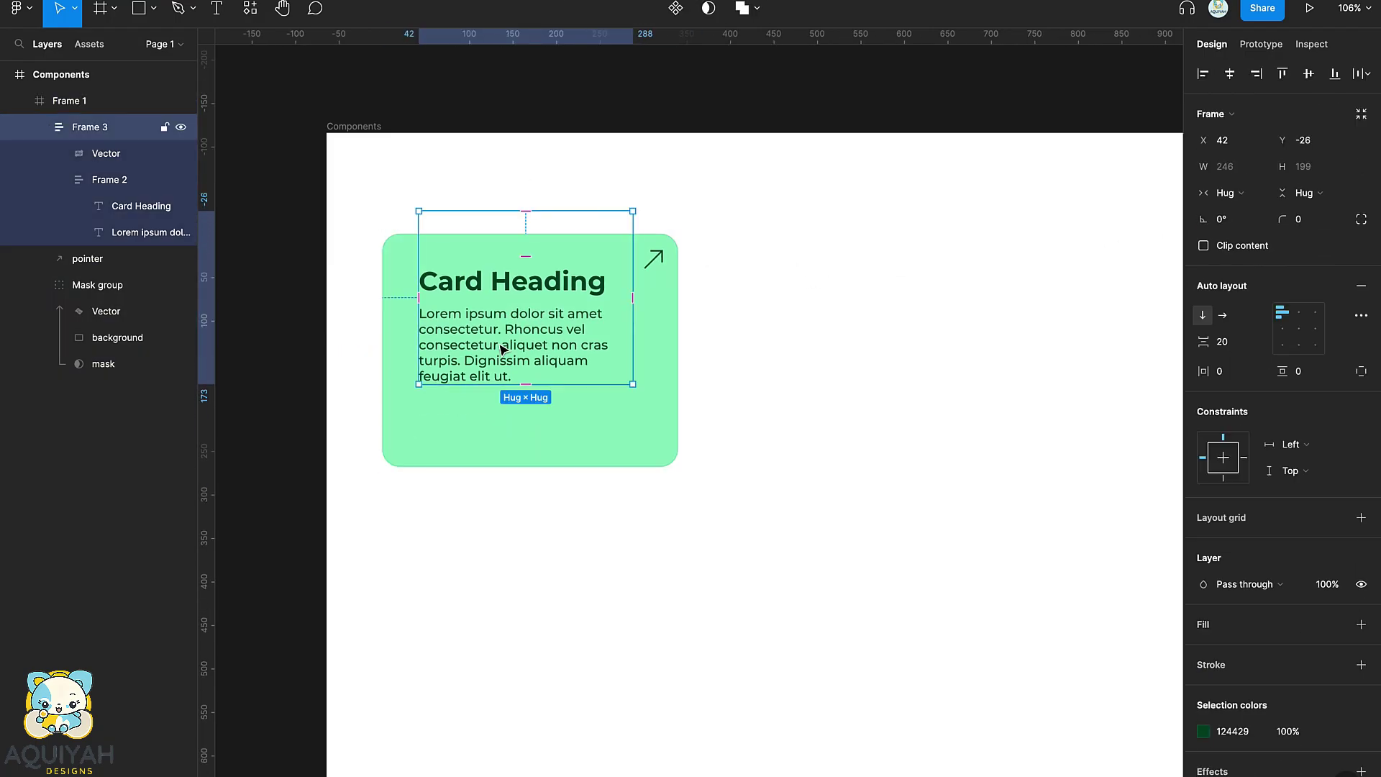
{"action": "key", "text": "Up"}
{"action": "key", "text": "Up"}
{"action": "key", "text": "Up"}
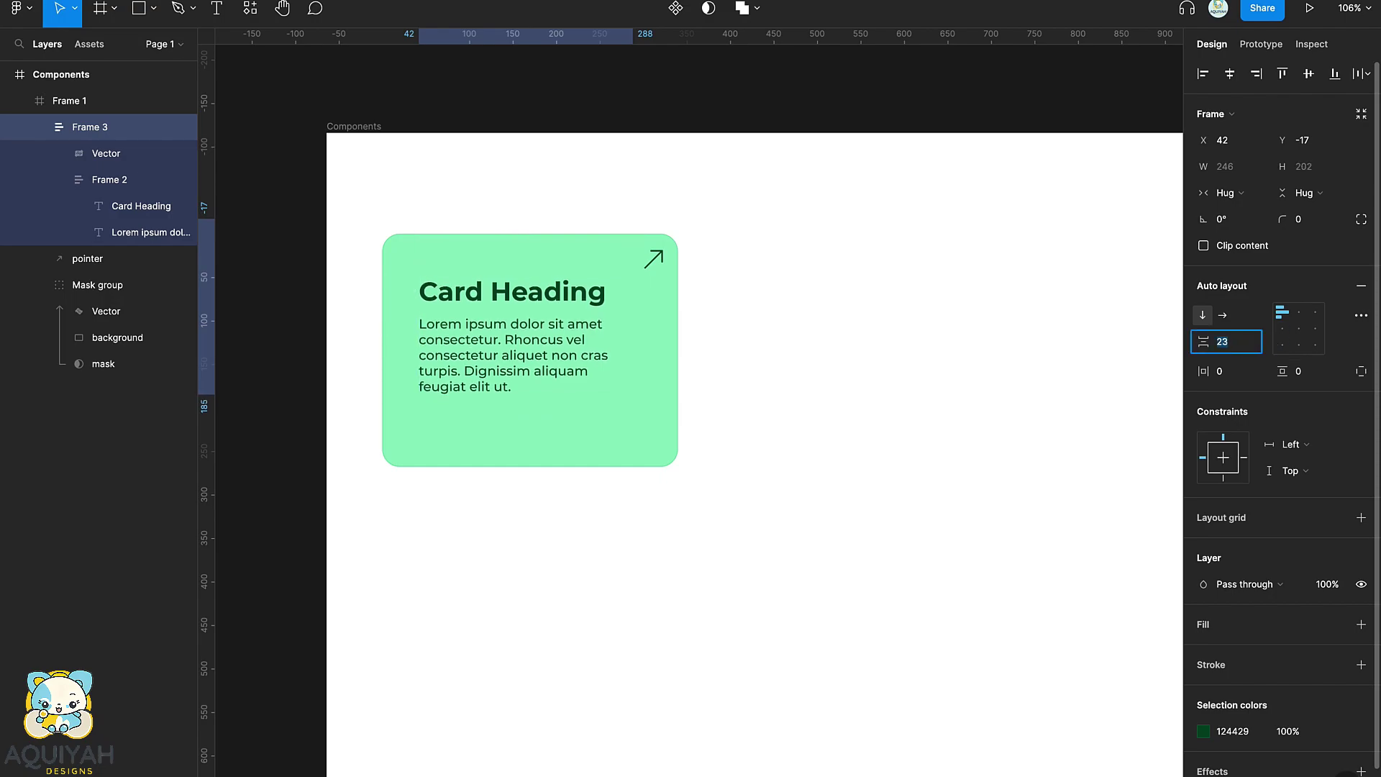
{"action": "key", "text": "Down"}
{"action": "key", "text": "Down"}
{"action": "key", "text": "Down"}
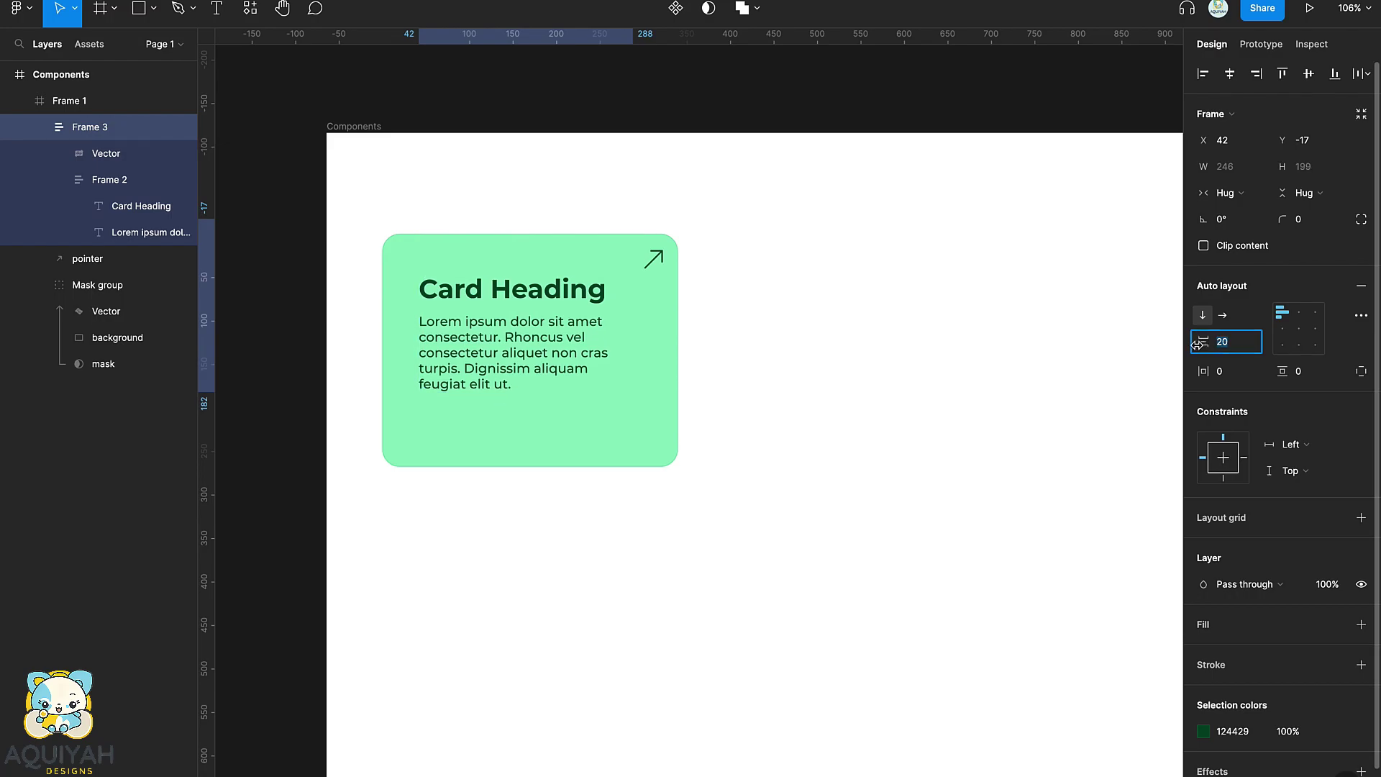
- Set the auto layout spacing between heading and description to 15, and lower the frame holding the icon and text to Y -7
{"action": "double_click", "coordinate": [495, 348]}
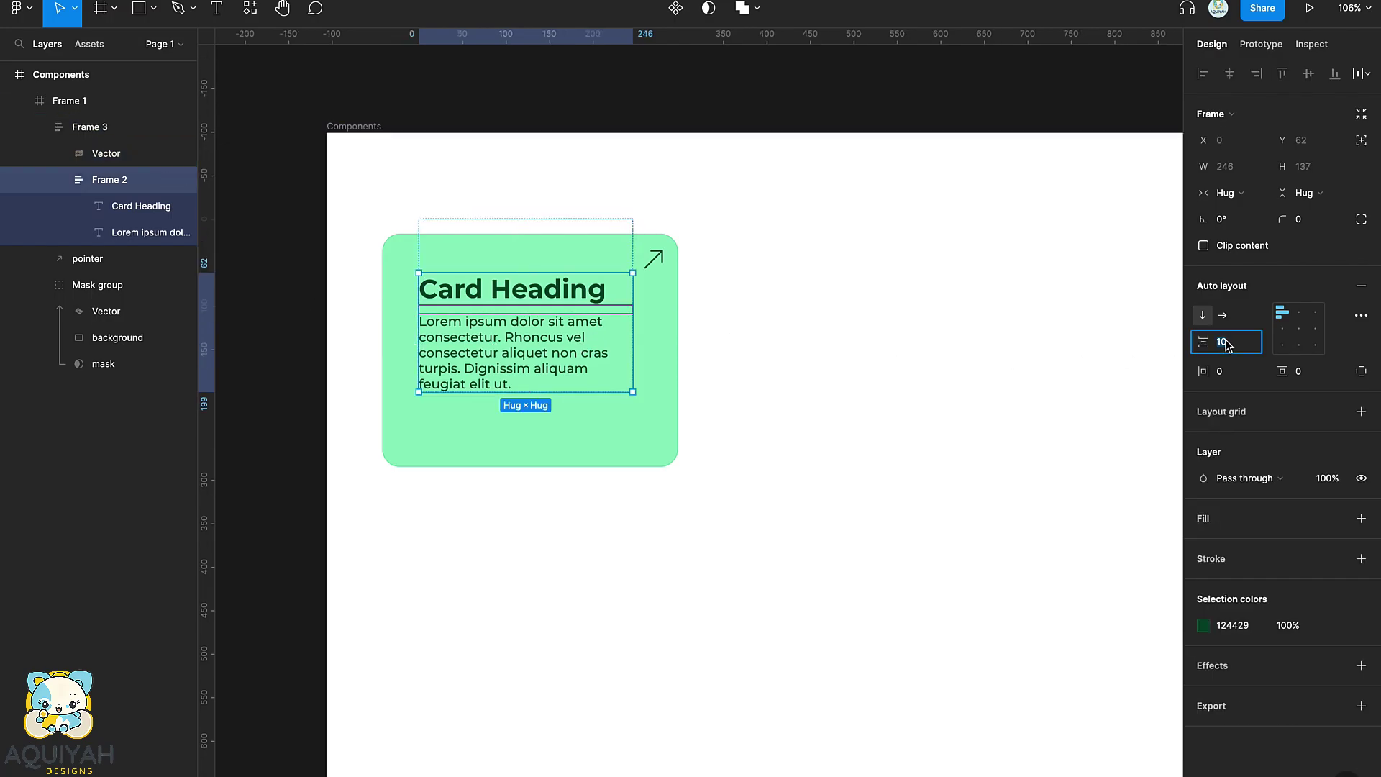
{"action": "key", "text": "Up"}
{"action": "key", "text": "Up"}
{"action": "key", "text": "Up"}
{"action": "key", "text": "Up"}
{"action": "key", "text": "Up"}
{"action": "key", "text": "Up"}
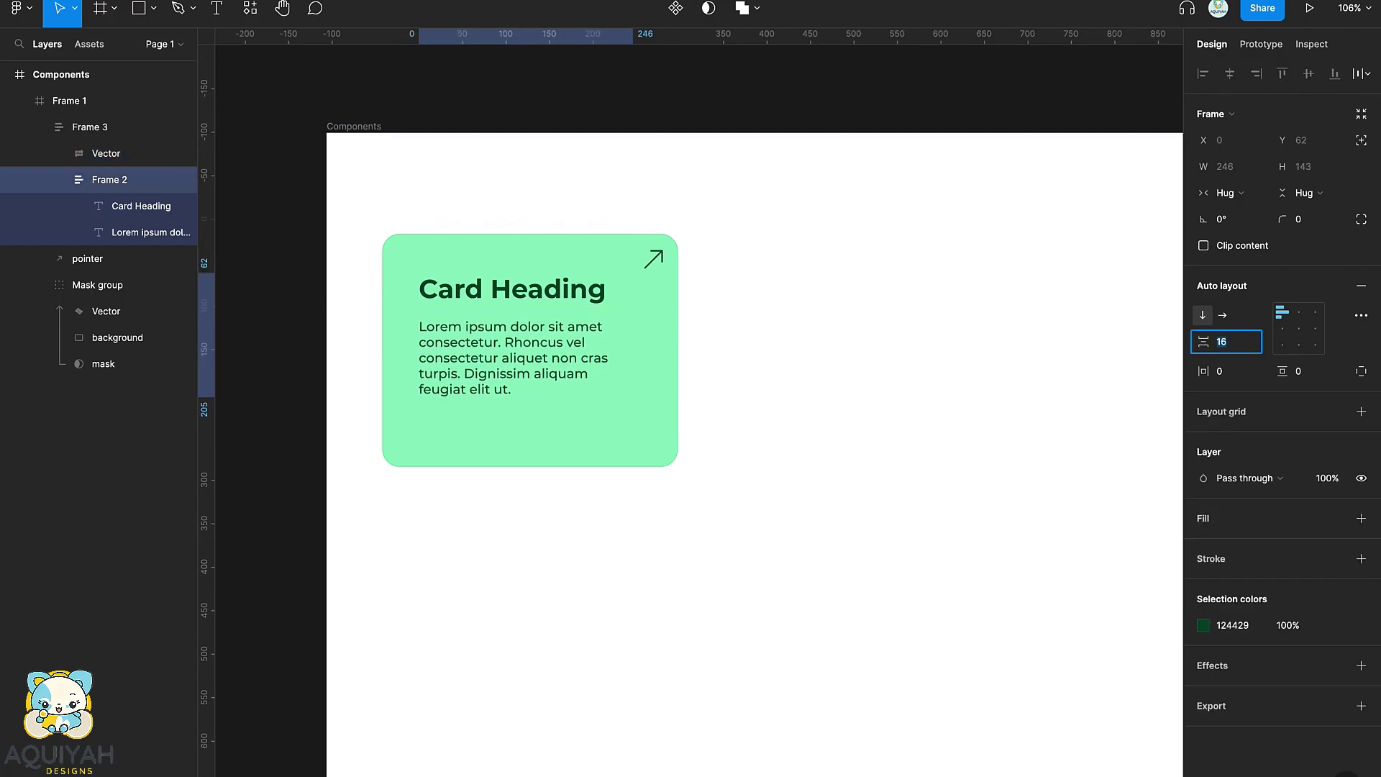
{"action": "key", "text": "Down"}
{"action": "key", "text": "Return"}
{"action": "key", "text": "Escape"}
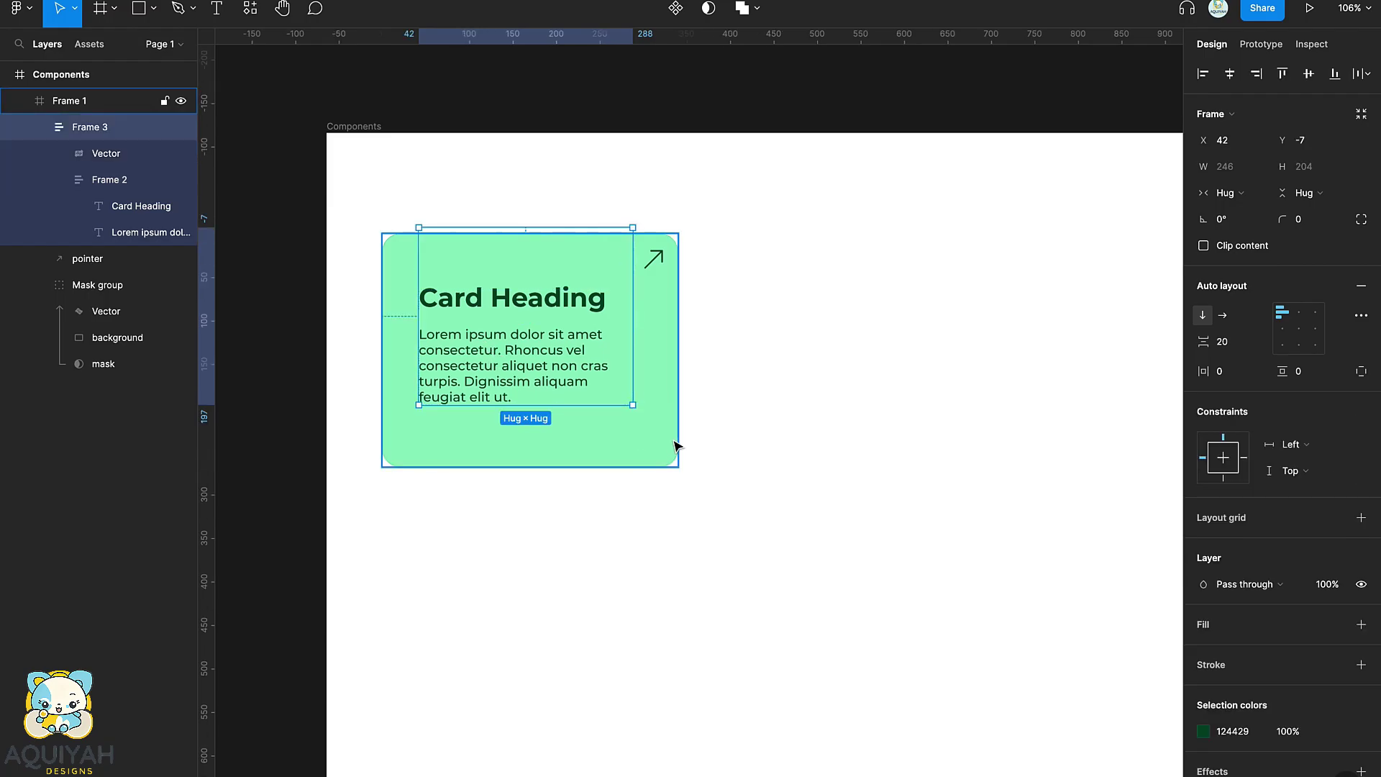
{"action": "key", "text": "Escape"}
- Set the large rotated Vector icon's layer opacity to 100% and move it up and inward so more of it lies inside the card
{"action": "left_click", "coordinate": [121, 311]}
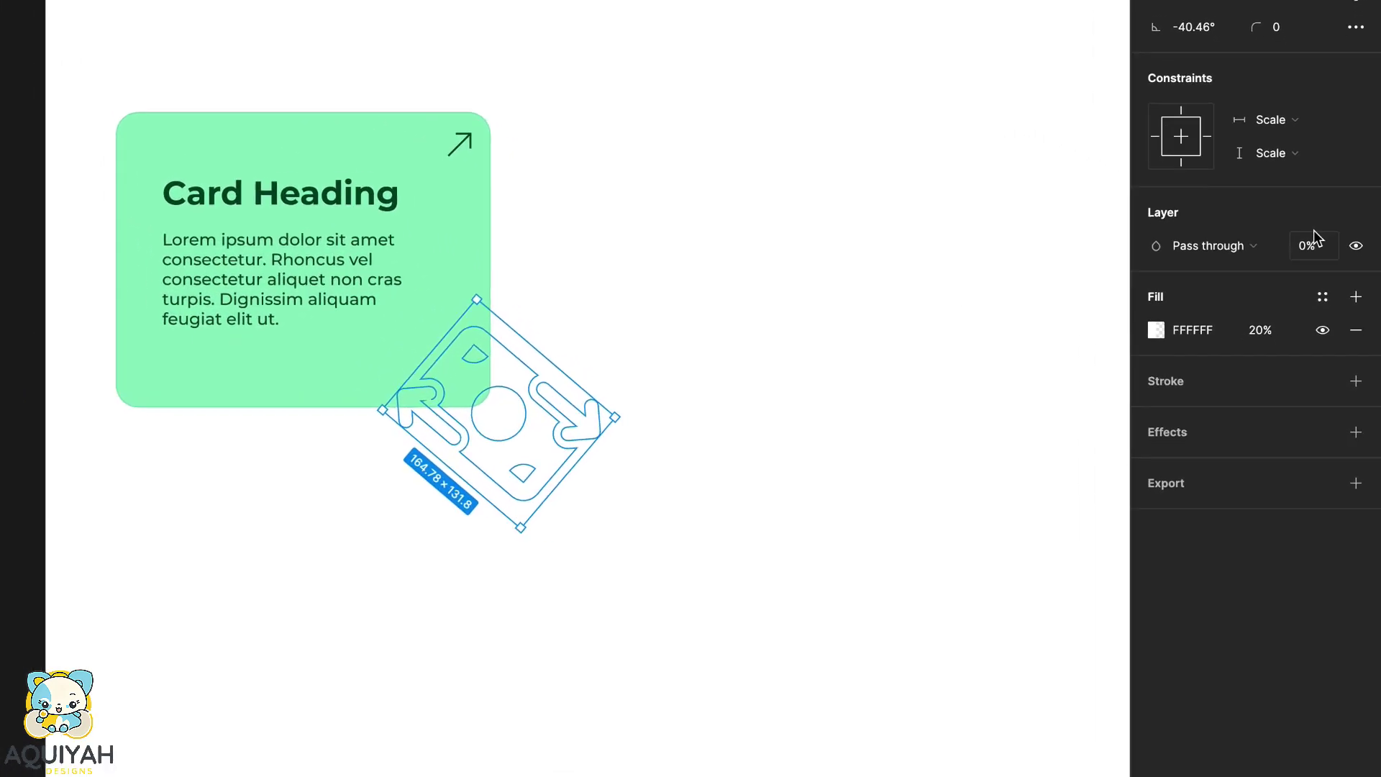
{"action": "left_click", "coordinate": [1329, 333]}
{"action": "type", "text": "0"}
{"action": "key", "text": "Return"}
{"action": "key", "text": "Return"}
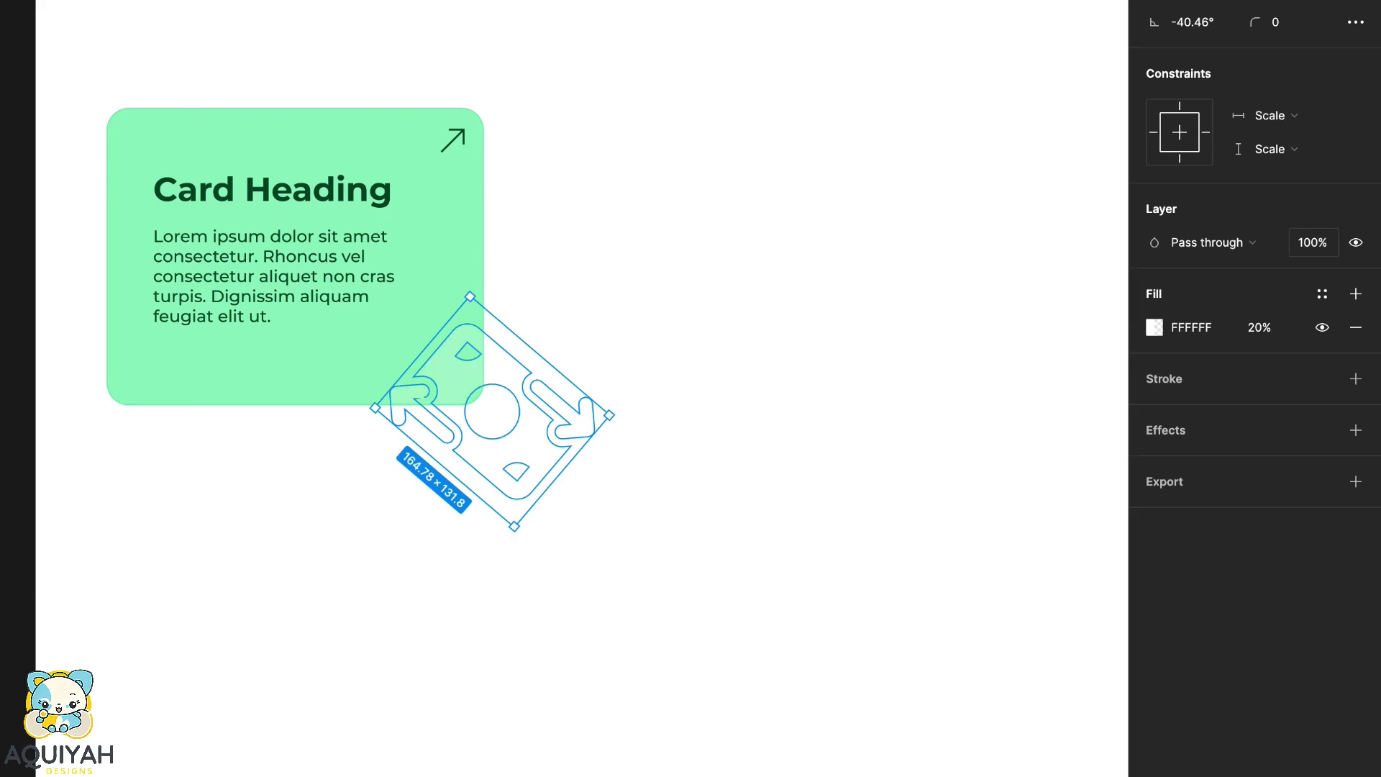
{"action": "left_click_drag", "start_coordinate": [536, 432], "coordinate": [475, 372]}
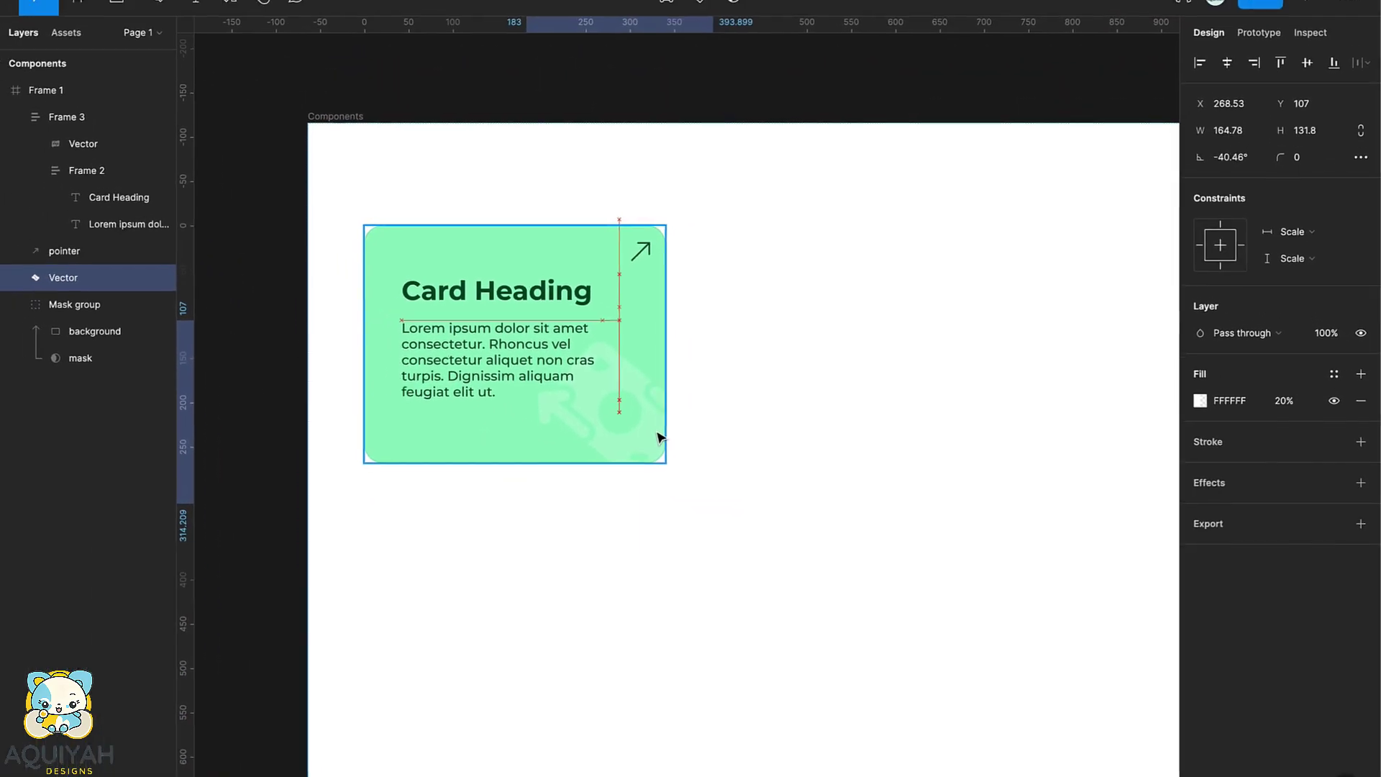
{"action": "left_click_drag", "start_coordinate": [658, 436], "coordinate": [659, 438]}
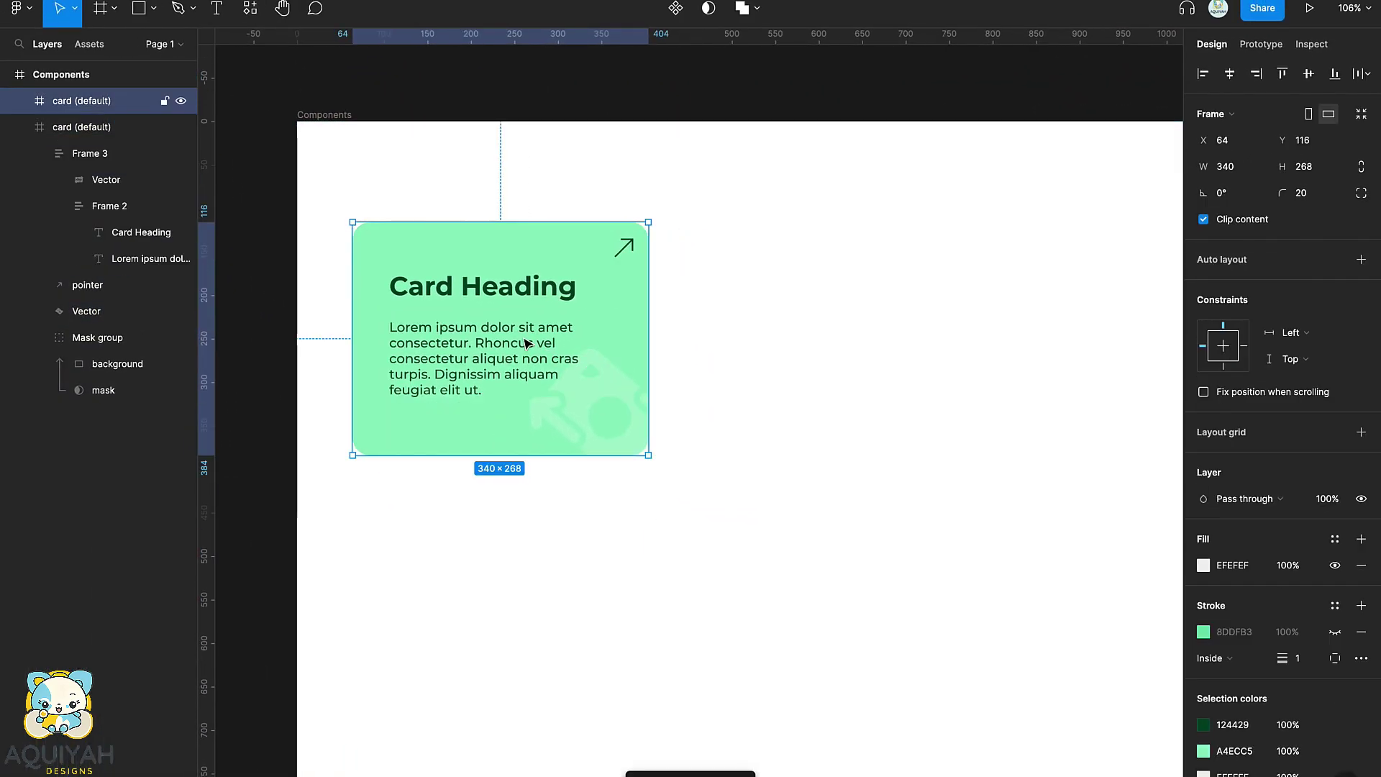
- Place the duplicate of the card (default) frame beside the original, at X 436 and Y 116
{"action": "left_click_drag", "start_coordinate": [488, 325], "coordinate": [812, 325]}
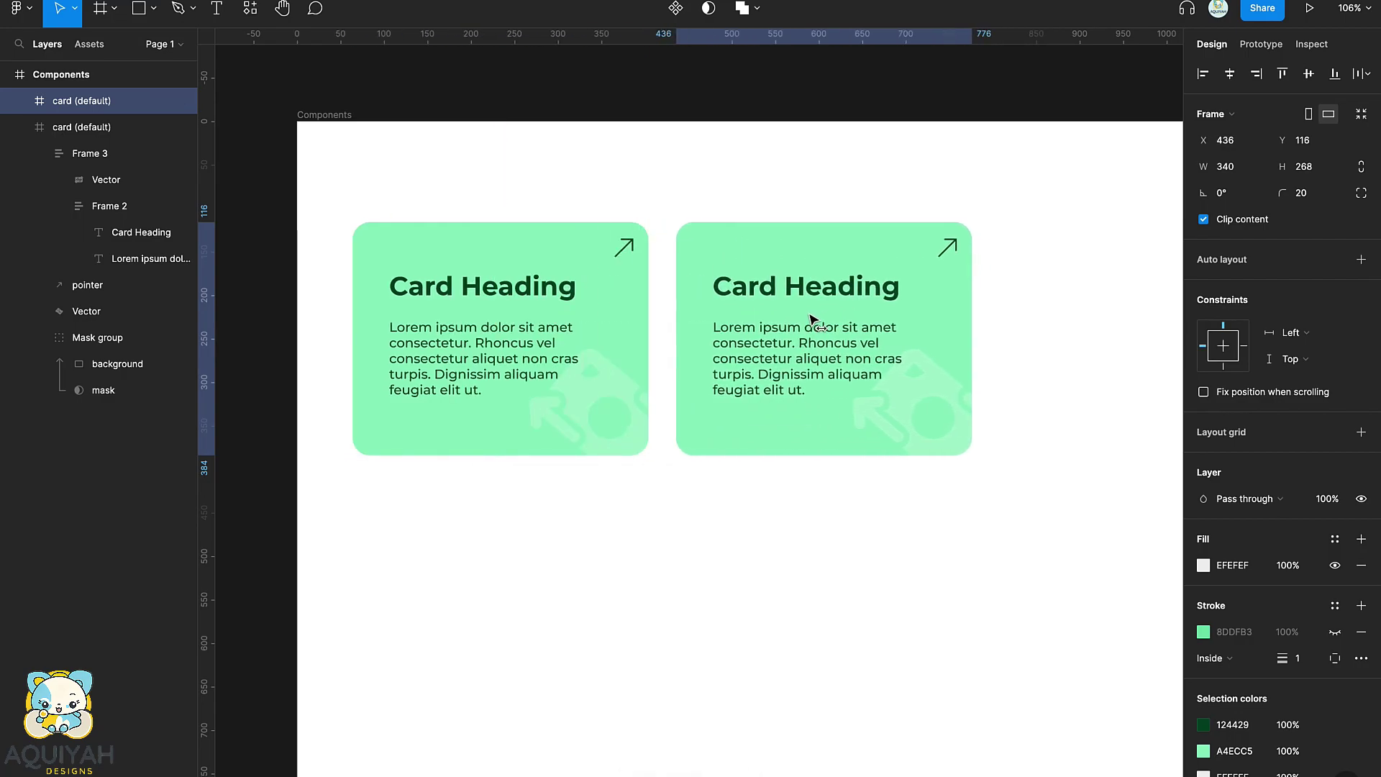
- Scale the rotated Vector icon in the left card down to about 111 × 89 and set its layer opacity to 0%
{"action": "left_click", "coordinate": [639, 330], "text": "shift"}
{"action": "left_click_drag", "start_coordinate": [502, 340], "coordinate": [719, 337]}
{"action": "left_click", "coordinate": [690, 503]}
{"action": "scroll", "coordinate": [648, 488], "scroll_direction": "left", "scroll_amount": 2}
{"action": "scroll", "coordinate": [647, 488], "scroll_direction": "up", "scroll_amount": 1}
{"action": "left_click", "coordinate": [702, 435], "text": "ctrl"}
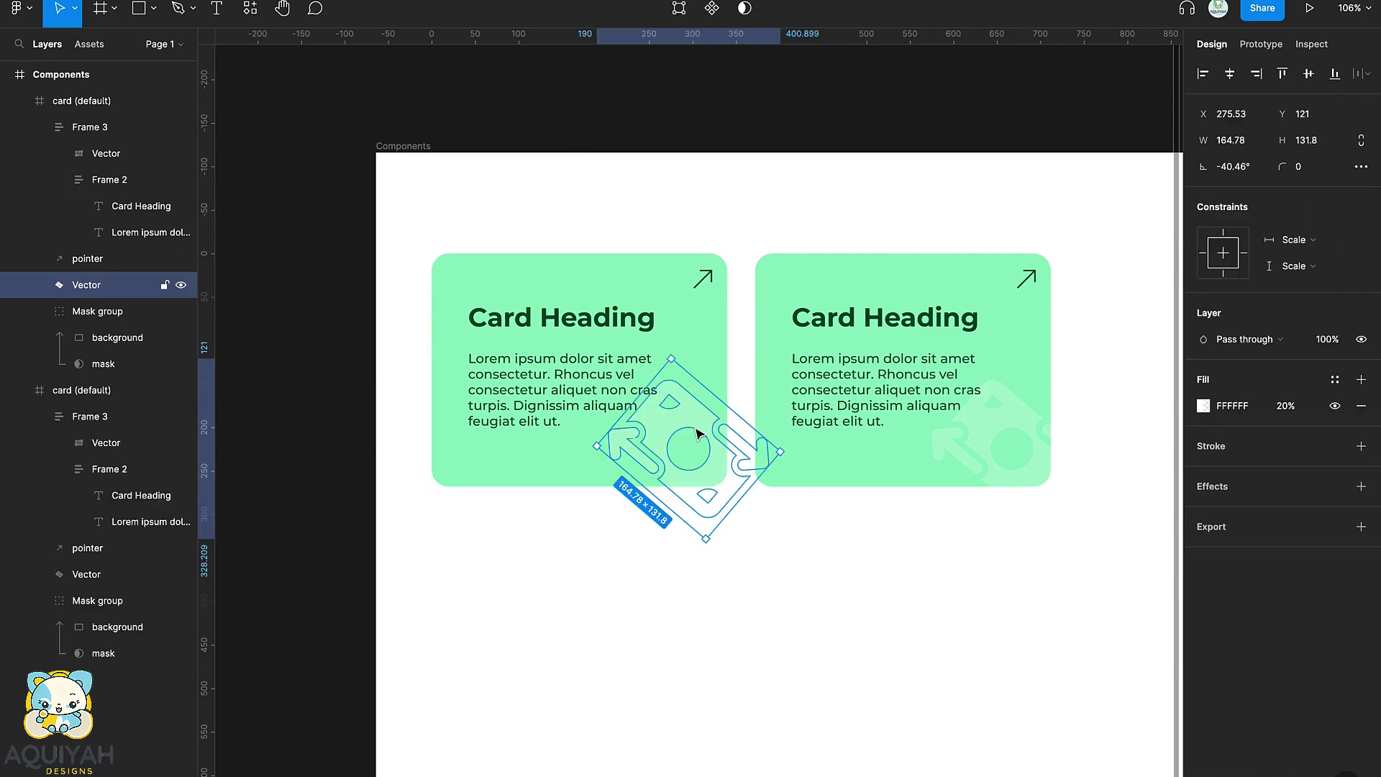
{"action": "key", "text": "k"}
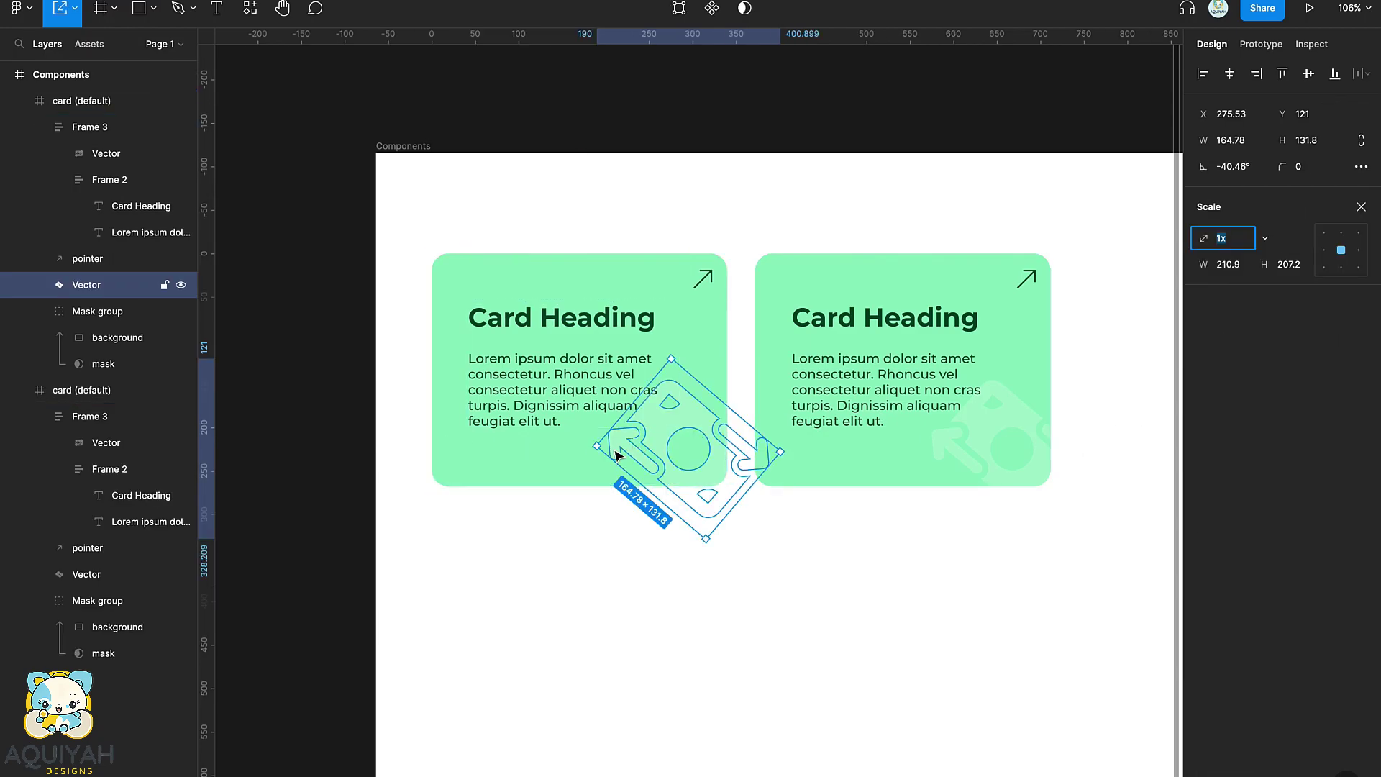
{"action": "left_click_drag", "start_coordinate": [599, 446], "coordinate": [741, 512]}
{"action": "left_click", "coordinate": [1362, 206]}
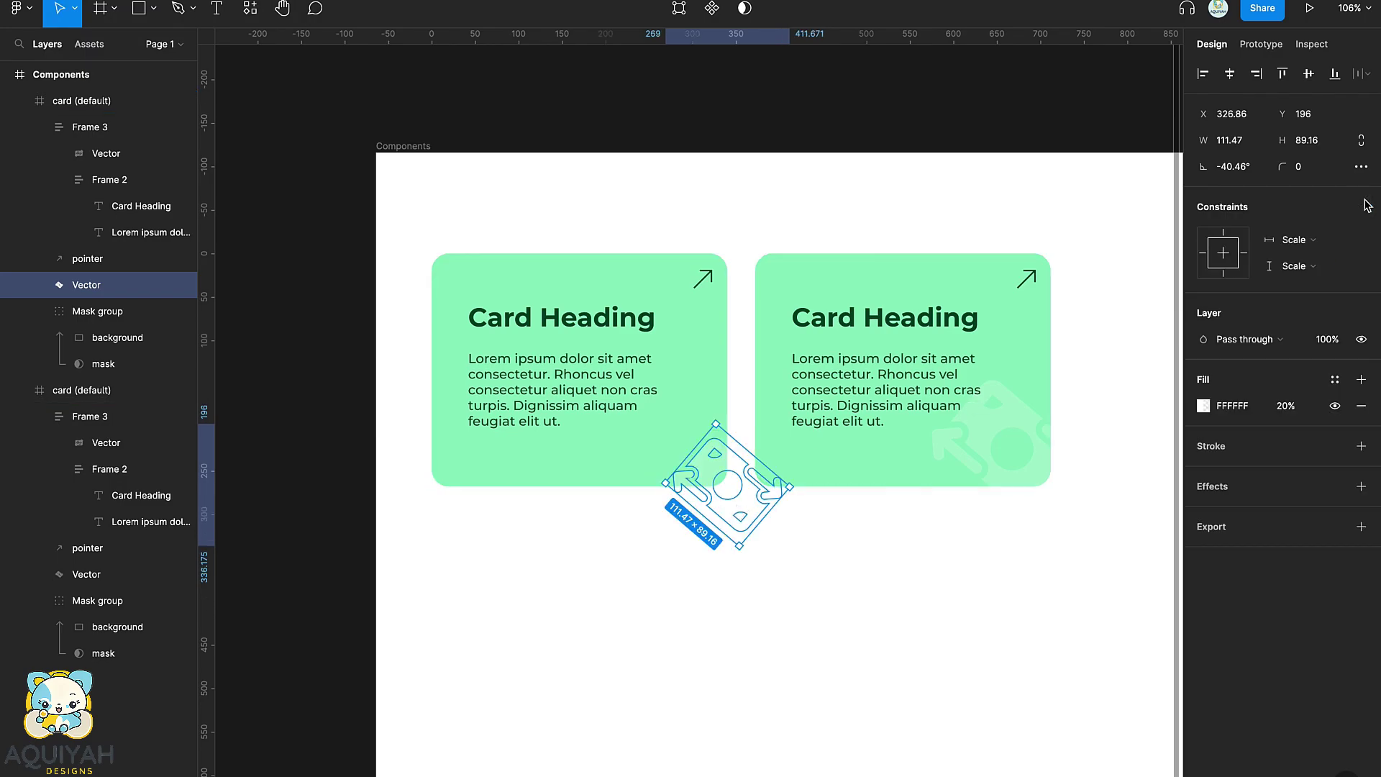
{"action": "left_click", "coordinate": [1332, 344]}
{"action": "type", "text": "0"}
{"action": "key", "text": "Return"}
- Nest the rotated Vector icon of each card inside that card's Mask group, above the background layer
{"action": "left_click", "coordinate": [103, 364]}
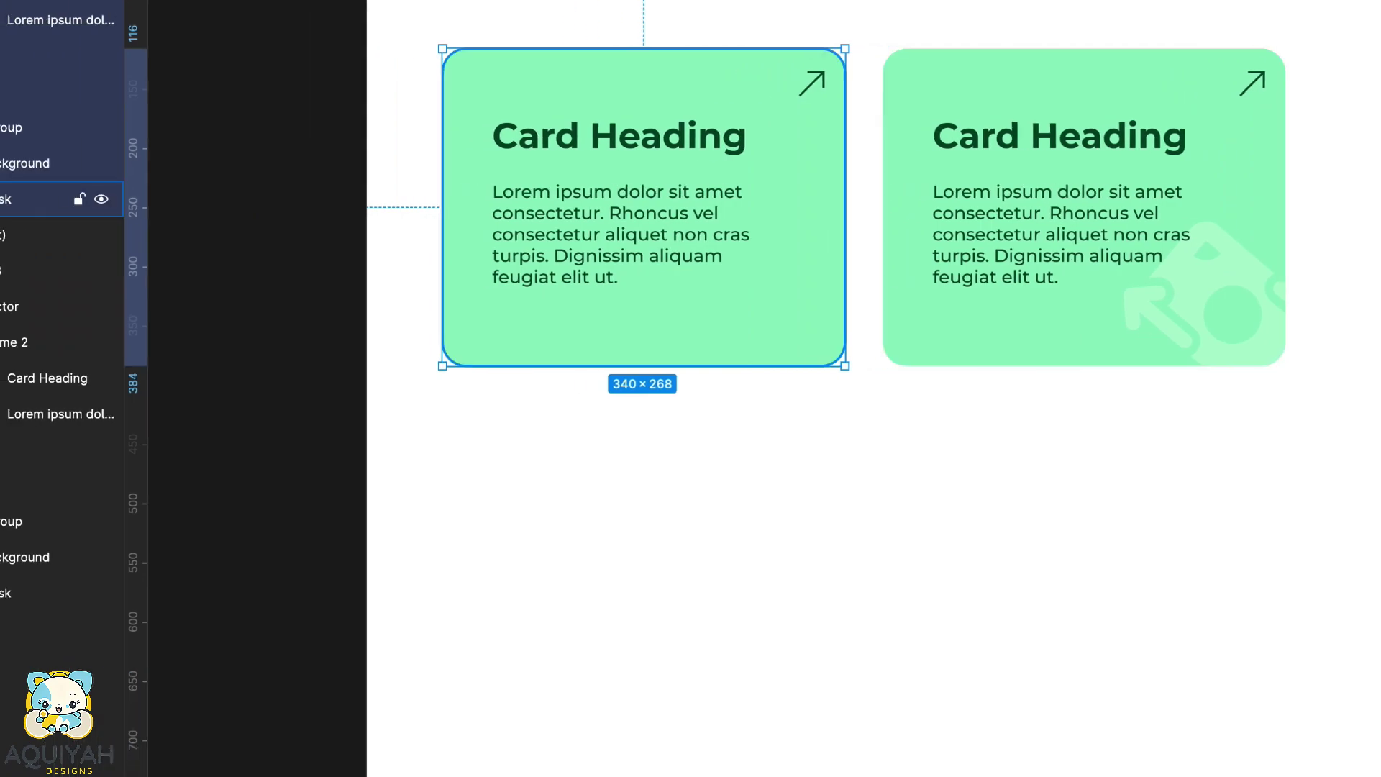
{"action": "left_click", "coordinate": [21, 161]}
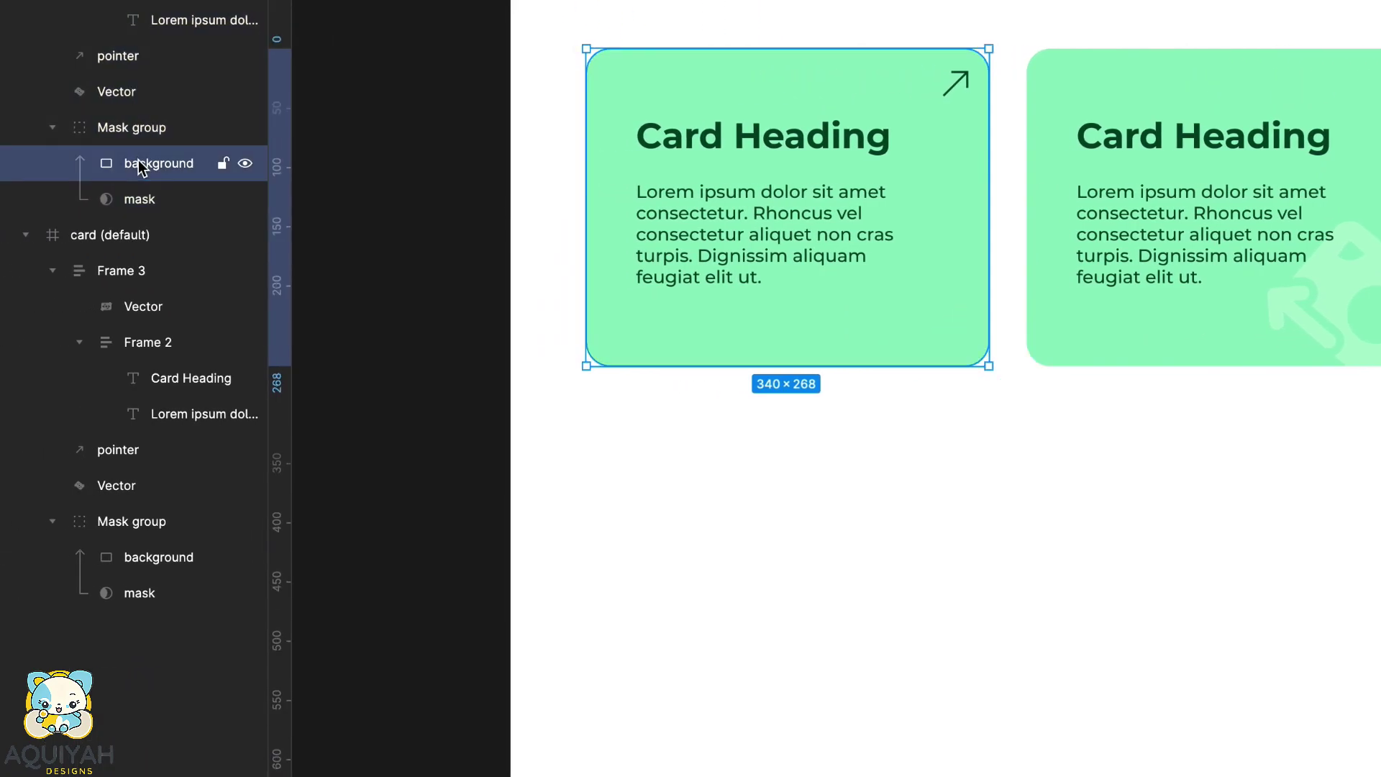
{"action": "left_click", "coordinate": [108, 95]}
{"action": "left_click_drag", "start_coordinate": [106, 101], "coordinate": [108, 130]}
{"action": "left_click", "coordinate": [108, 235]}
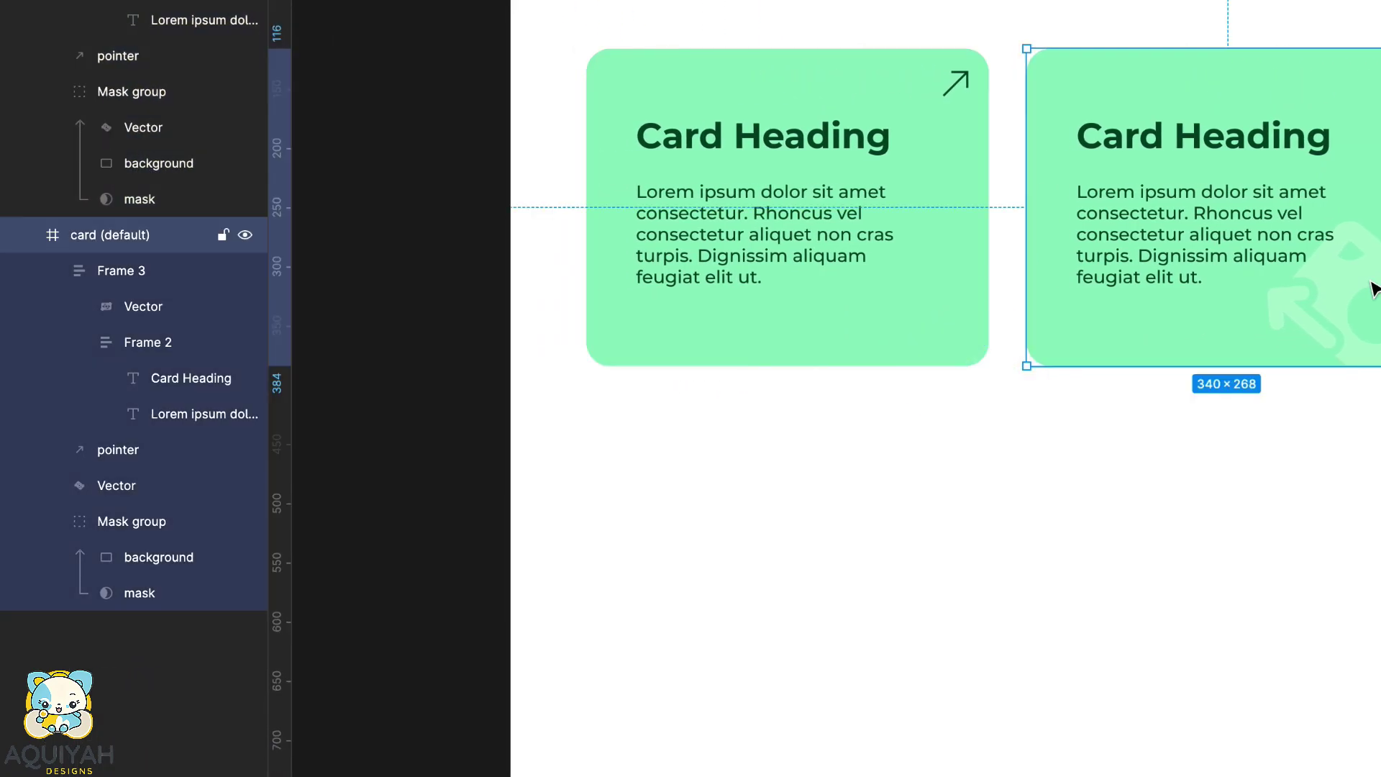
{"action": "left_click", "coordinate": [99, 494]}
{"action": "left_click_drag", "start_coordinate": [109, 485], "coordinate": [109, 537]}
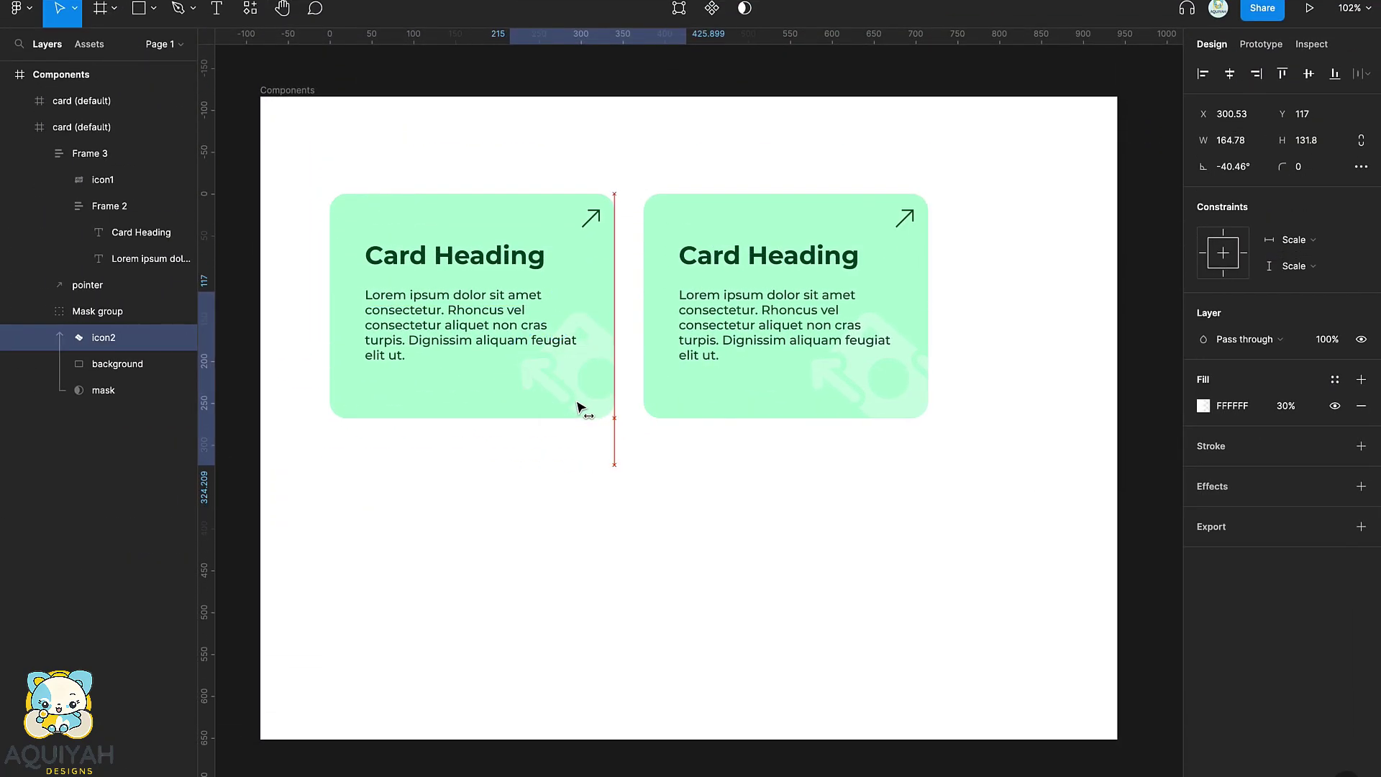
- Move icon2 farther toward the lower-right corner of the left card and set its layer opacity to 0%
{"action": "mouse_move", "coordinate": [576, 401]}
{"action": "left_mouse_down"}
{"action": "mouse_move", "coordinate": [592, 407]}
{"action": "mouse_move", "coordinate": [551, 394]}
{"action": "left_mouse_up"}
{"action": "left_click", "coordinate": [1329, 318]}
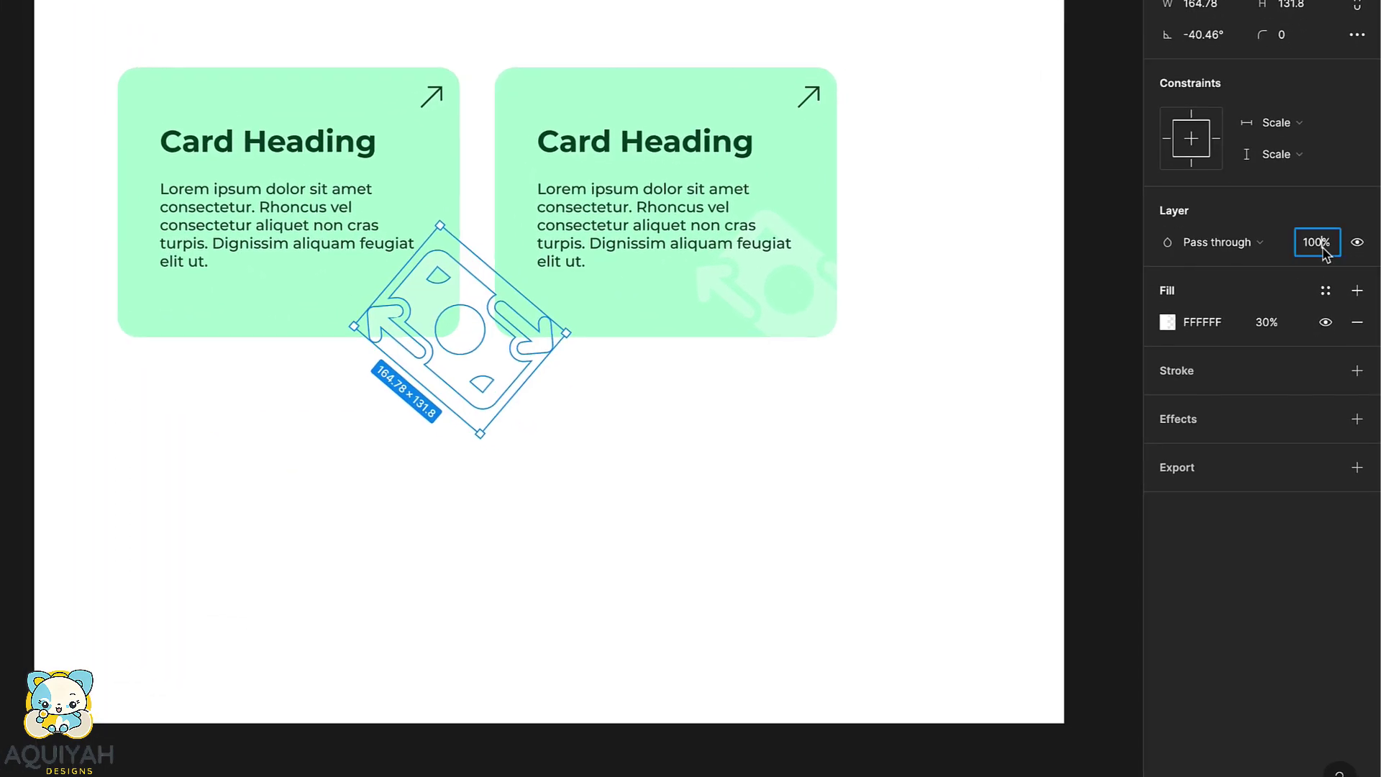
{"action": "type", "text": "0"}
{"action": "key", "text": "Return"}
- Move Frame 3, holding the icon and text, down to Y 59 in the left card
{"action": "left_click", "coordinate": [214, 246]}
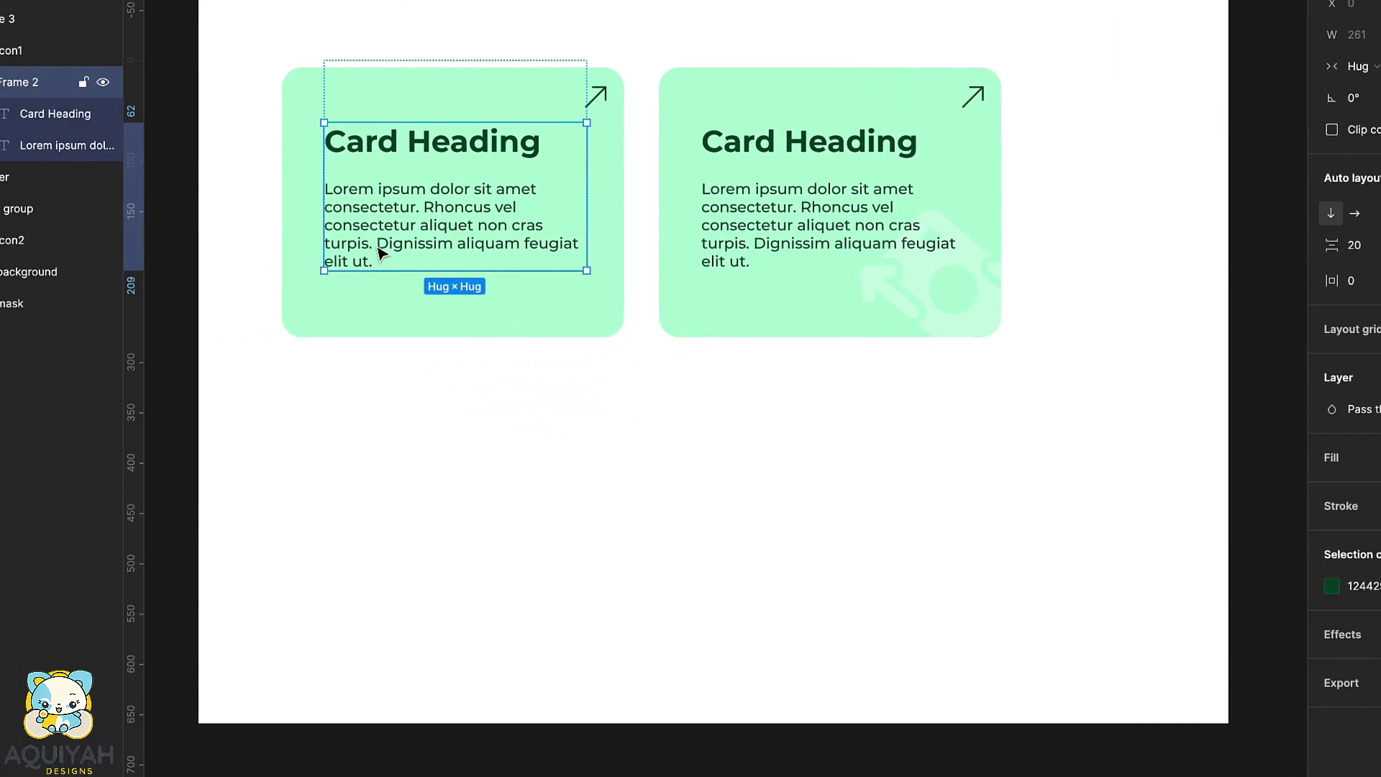
{"action": "left_click", "coordinate": [511, 204]}
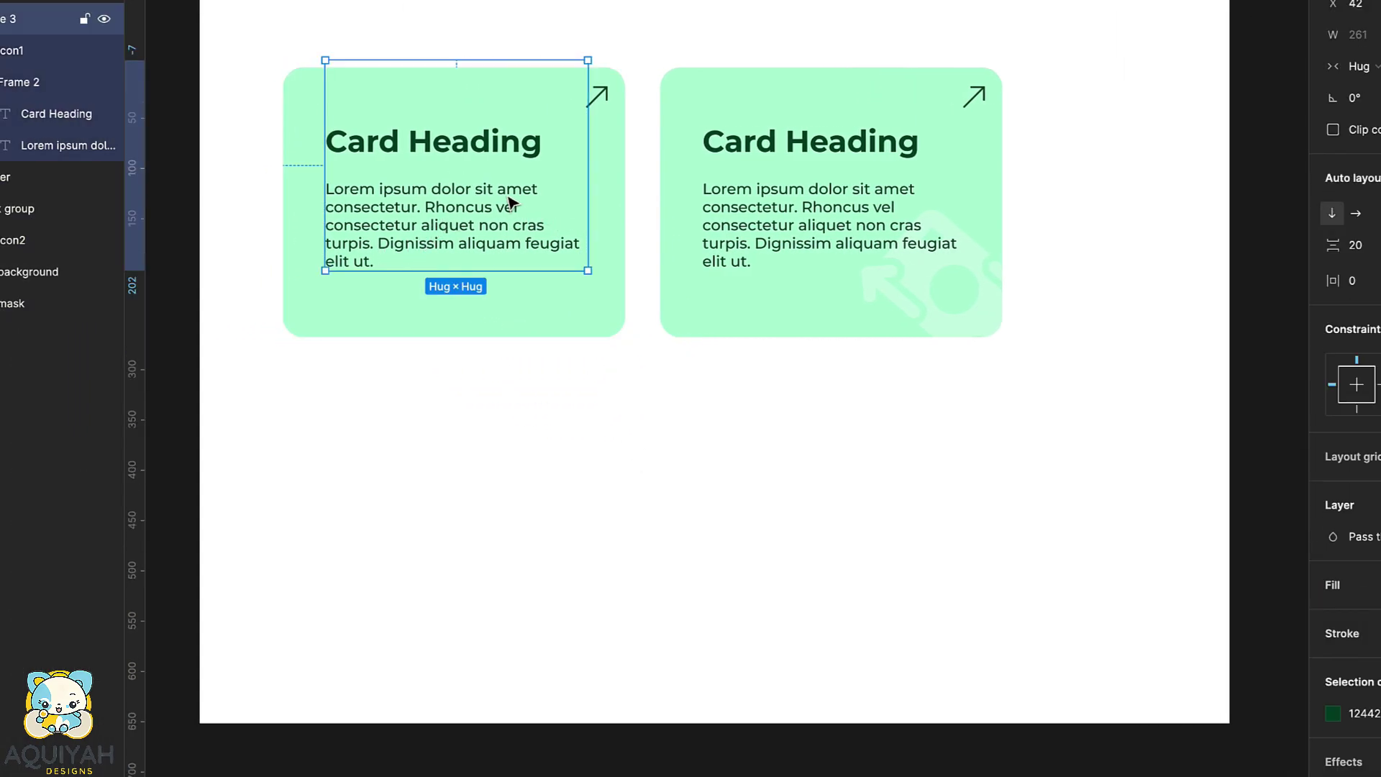
{"action": "left_click_drag", "start_coordinate": [495, 146], "coordinate": [503, 210]}
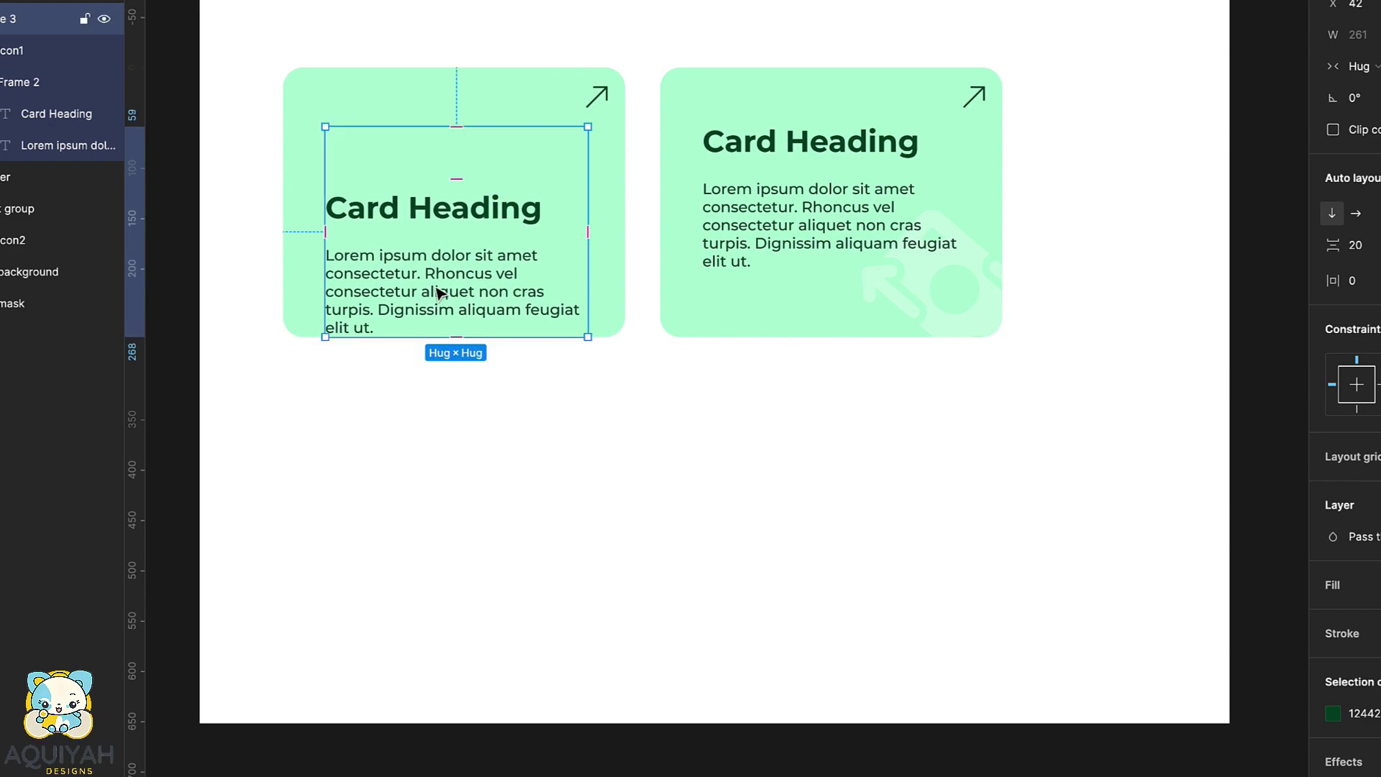
- Set the layer opacity of the left card's Lorem ipsum description to 0%
{"action": "left_click", "coordinate": [439, 291]}
{"action": "left_click", "coordinate": [438, 292]}
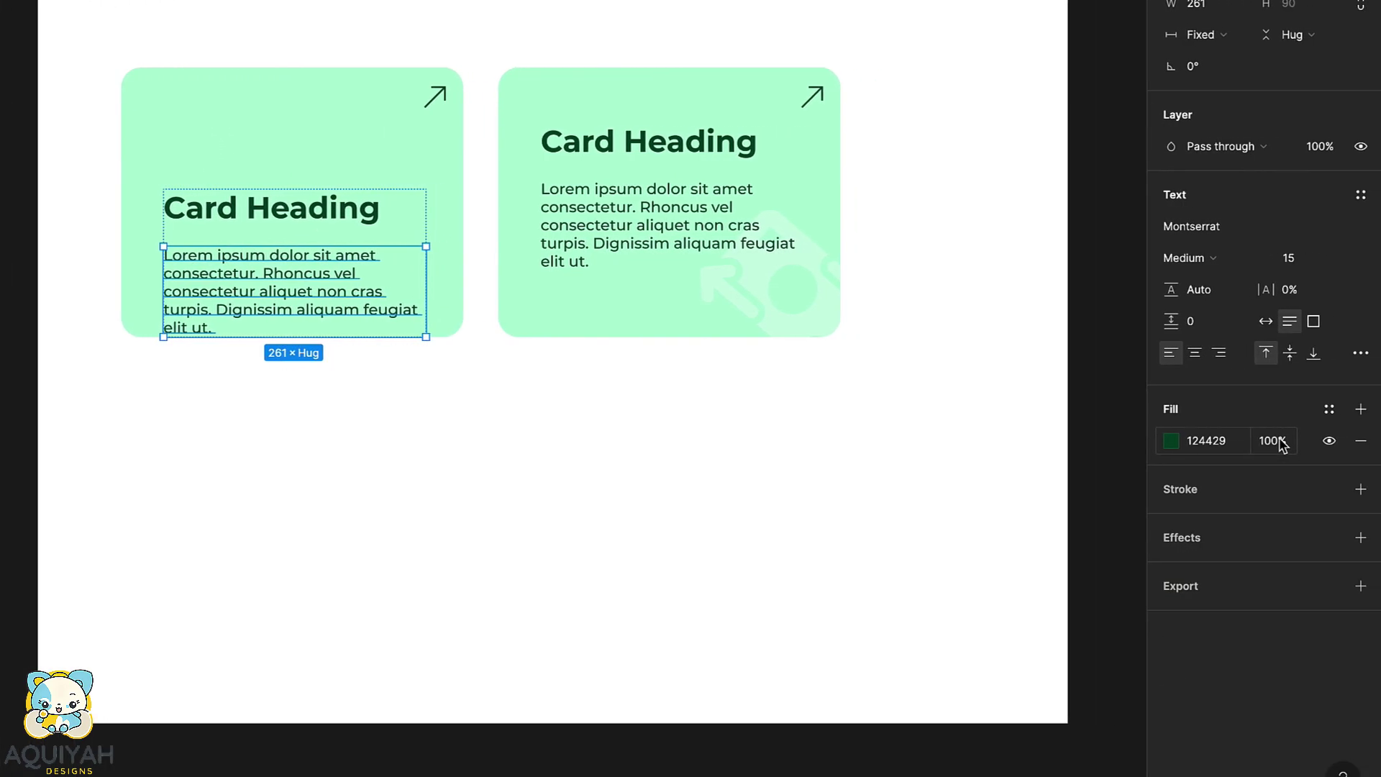
{"action": "left_click", "coordinate": [1280, 442]}
{"action": "left_click", "coordinate": [1323, 146]}
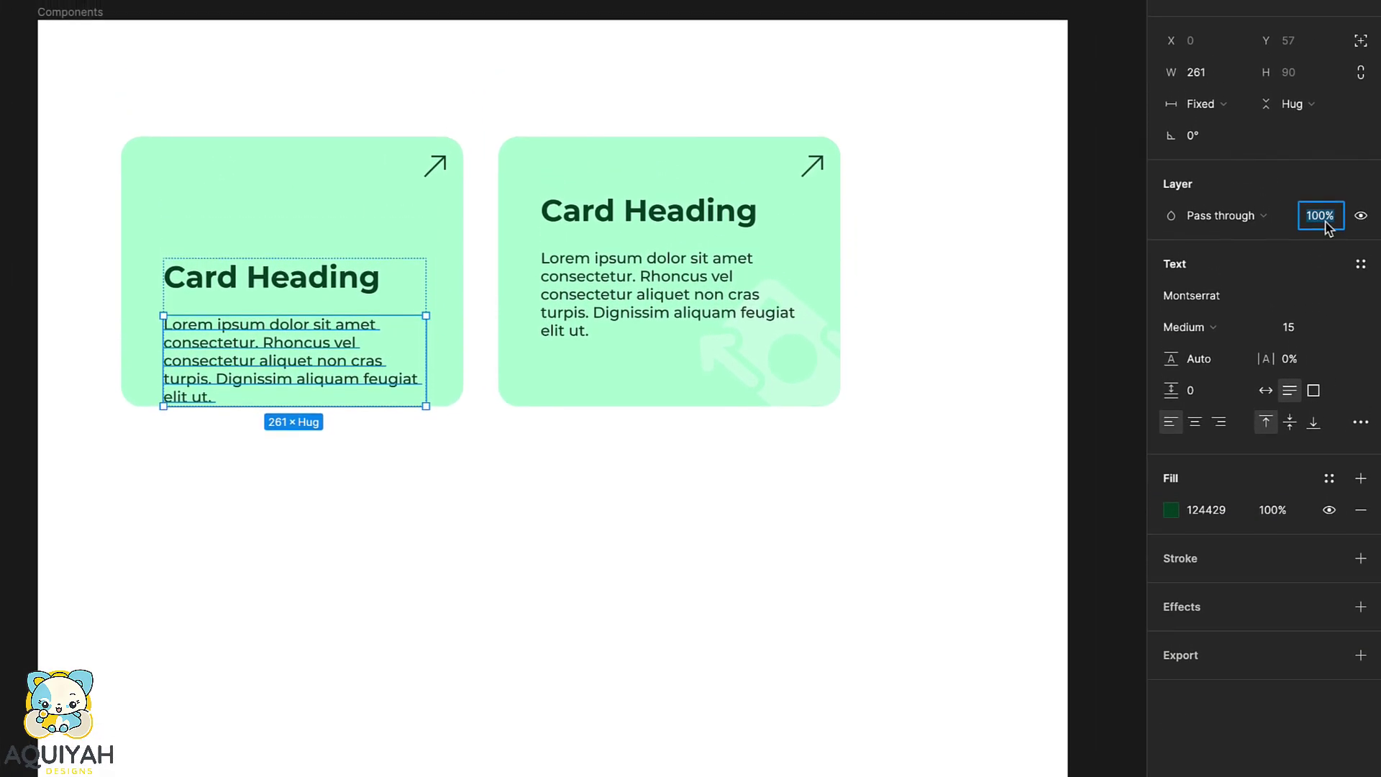
{"action": "type", "text": "0"}
{"action": "key", "text": "Return"}
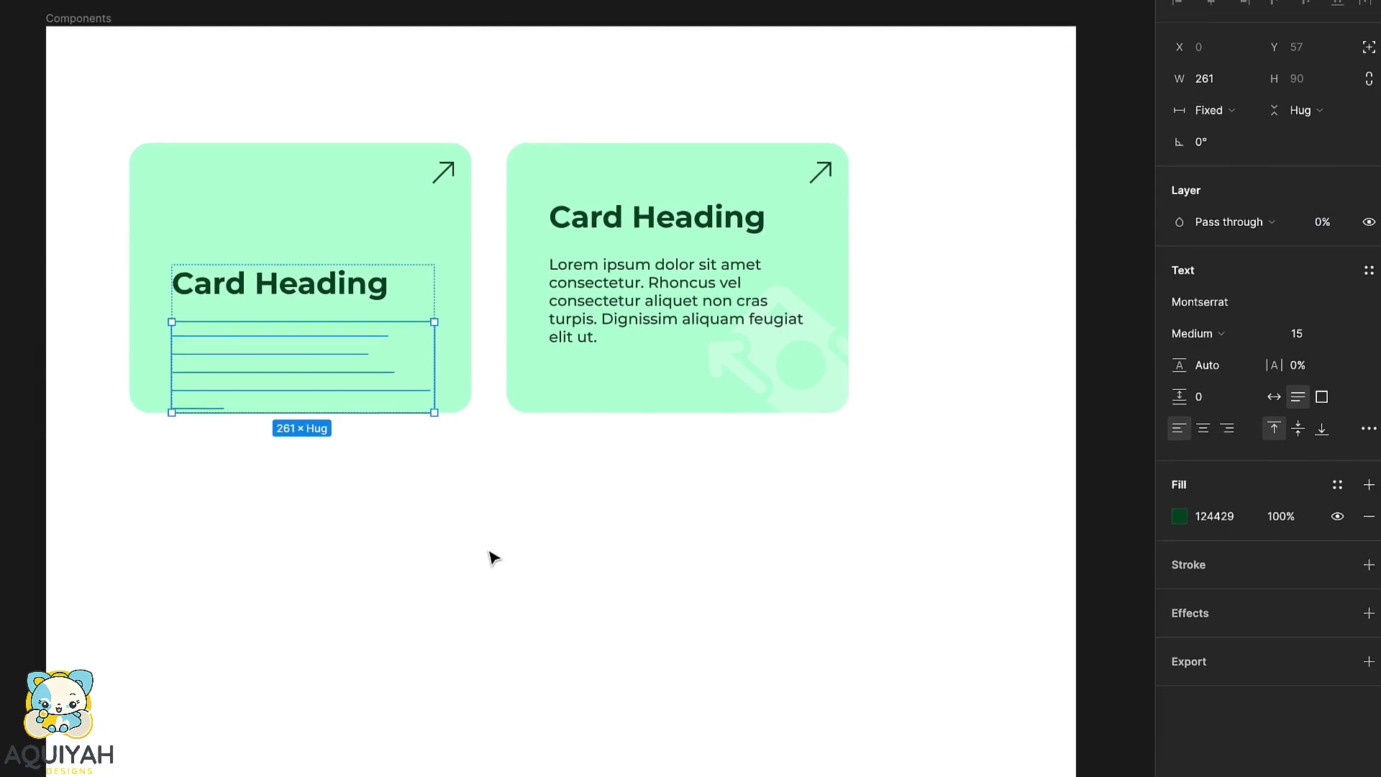
- Set the font size of the left card's heading to 40
{"action": "left_click", "coordinate": [331, 296]}
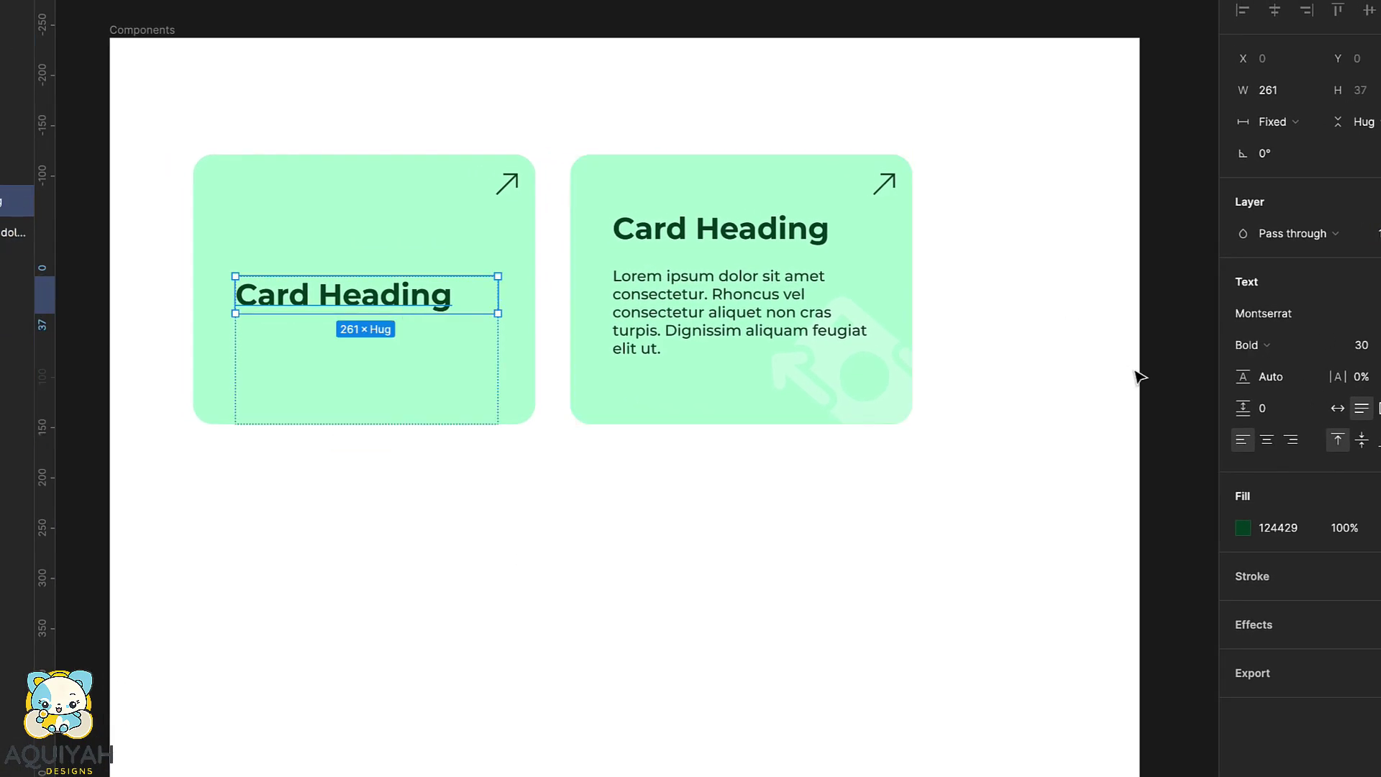
{"action": "left_click", "coordinate": [1362, 346]}
{"action": "type", "text": "40"}
{"action": "key", "text": "Return"}
{"action": "left_click", "coordinate": [338, 449]}
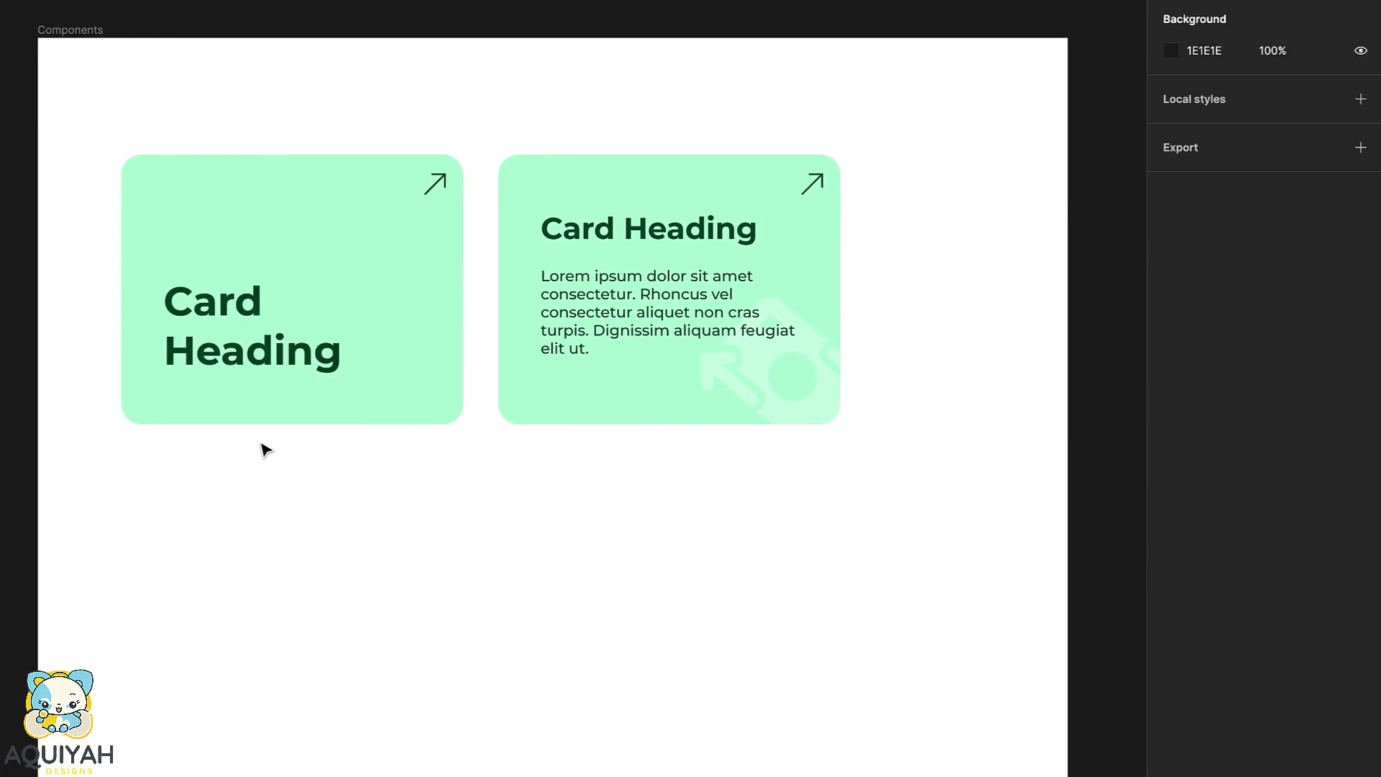
- Set the layer opacity of icon1 above the left card's heading to 100%
{"action": "left_click", "coordinate": [253, 337]}
{"action": "double_click", "coordinate": [238, 300]}
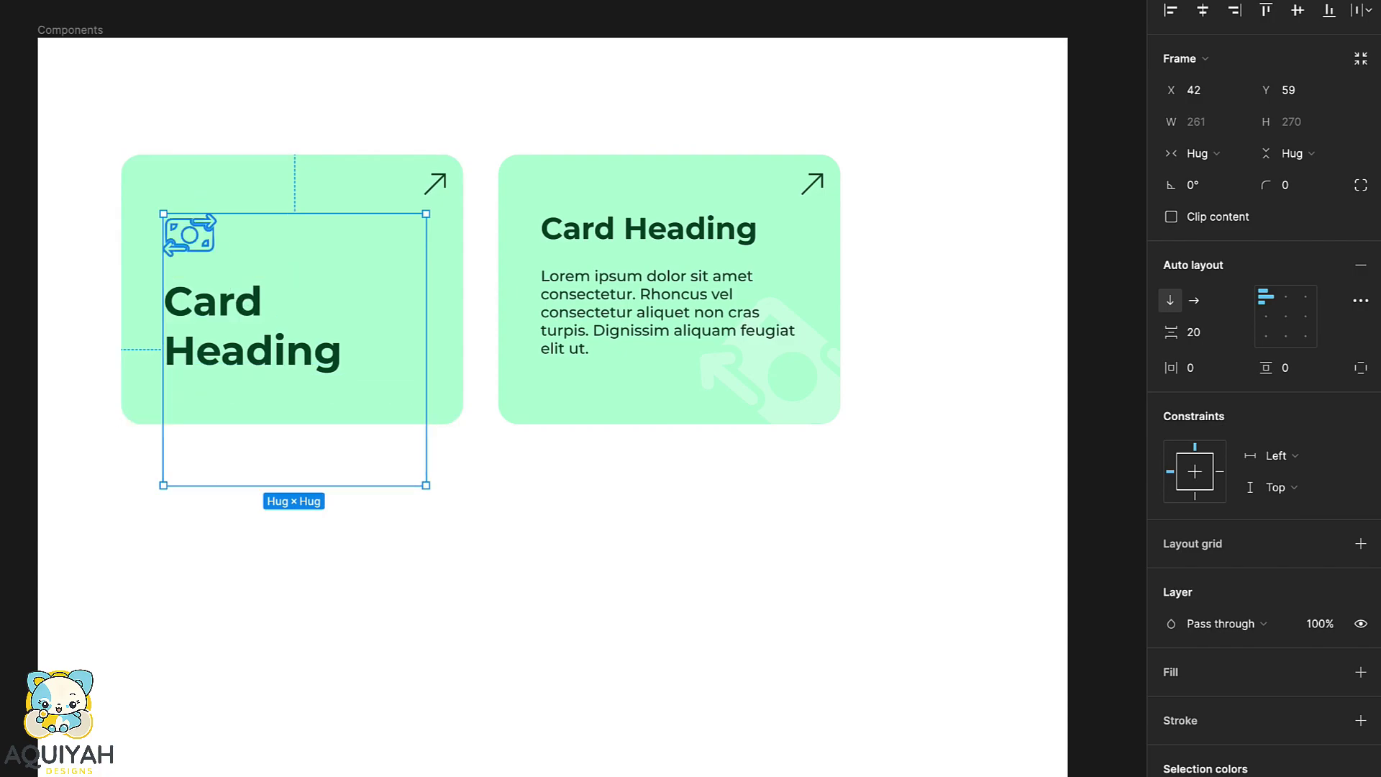
{"action": "left_click", "coordinate": [190, 235]}
{"action": "left_click", "coordinate": [1324, 229]}
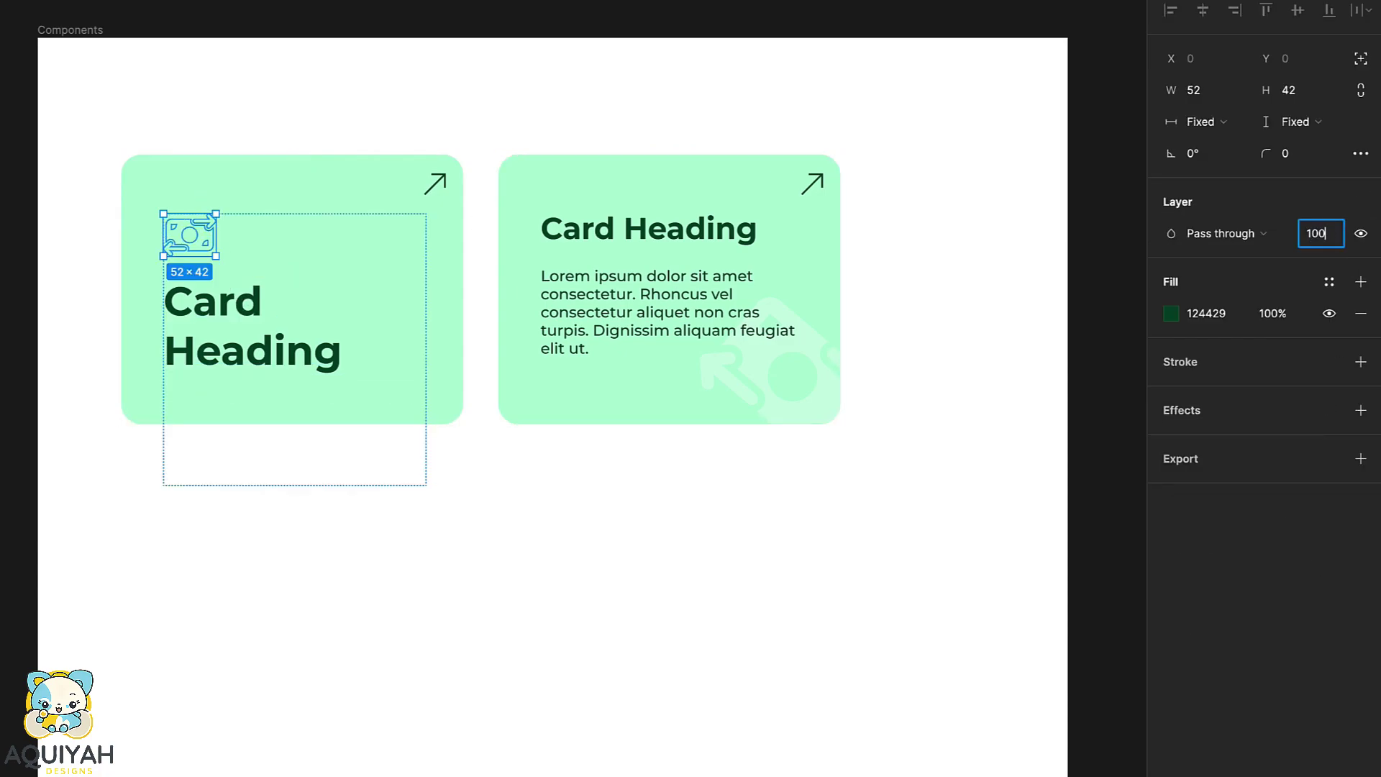
{"action": "type", "text": "100"}
{"action": "key", "text": "Return"}
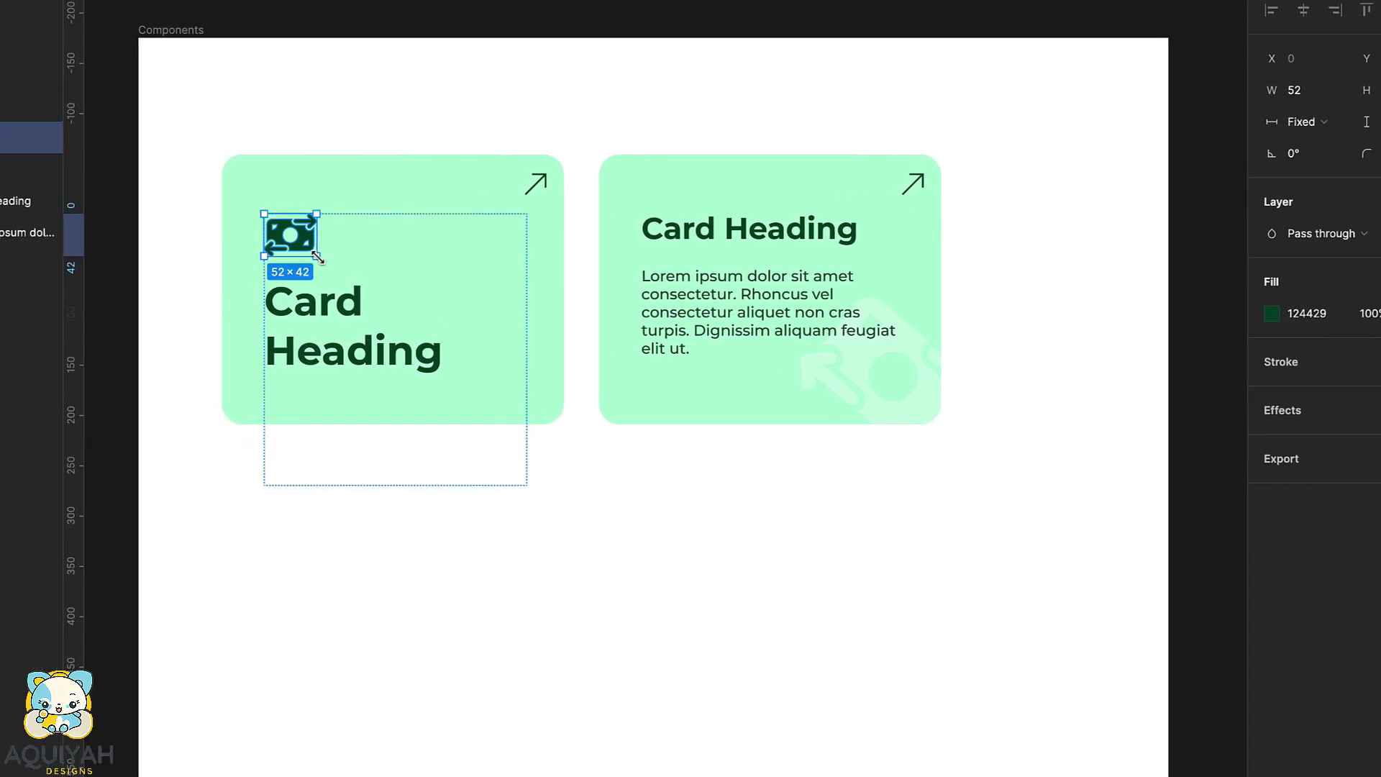
- Set the auto layout spacing of the left card's Frame 3 to 10
{"action": "key", "text": "Escape"}
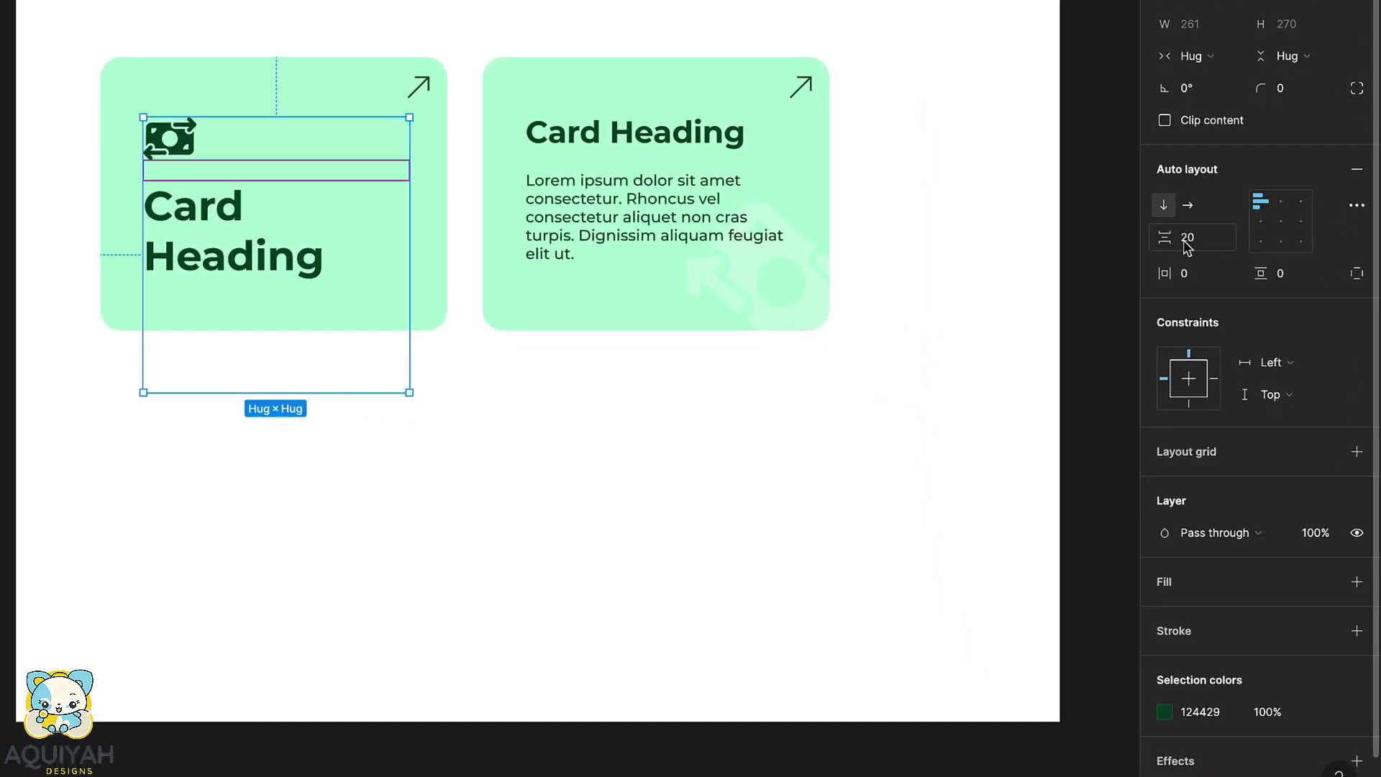
{"action": "left_click", "coordinate": [1222, 341]}
{"action": "type", "text": "10"}
{"action": "key", "text": "Return"}
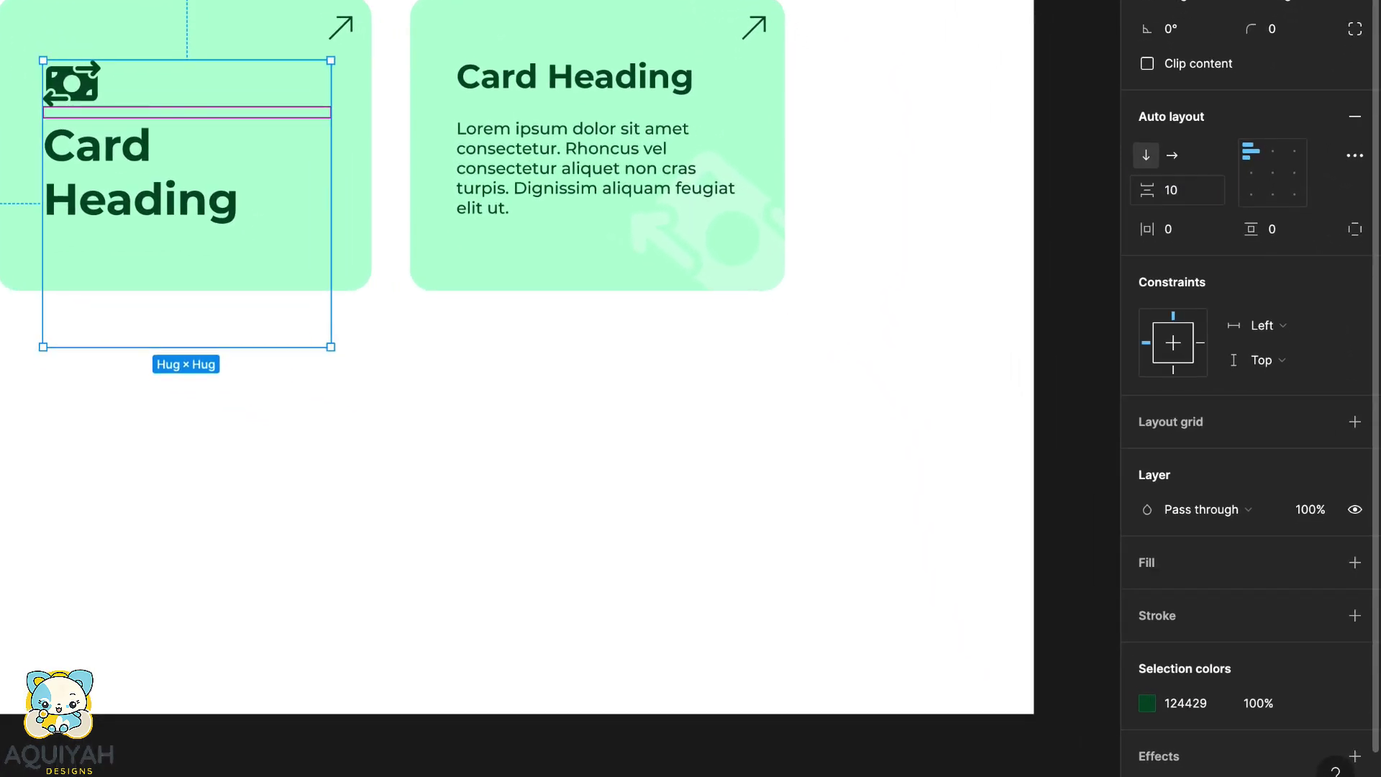
- Scale icon1 in the left card up proportionally to about 84 × 68
{"action": "left_click", "coordinate": [96, 92]}
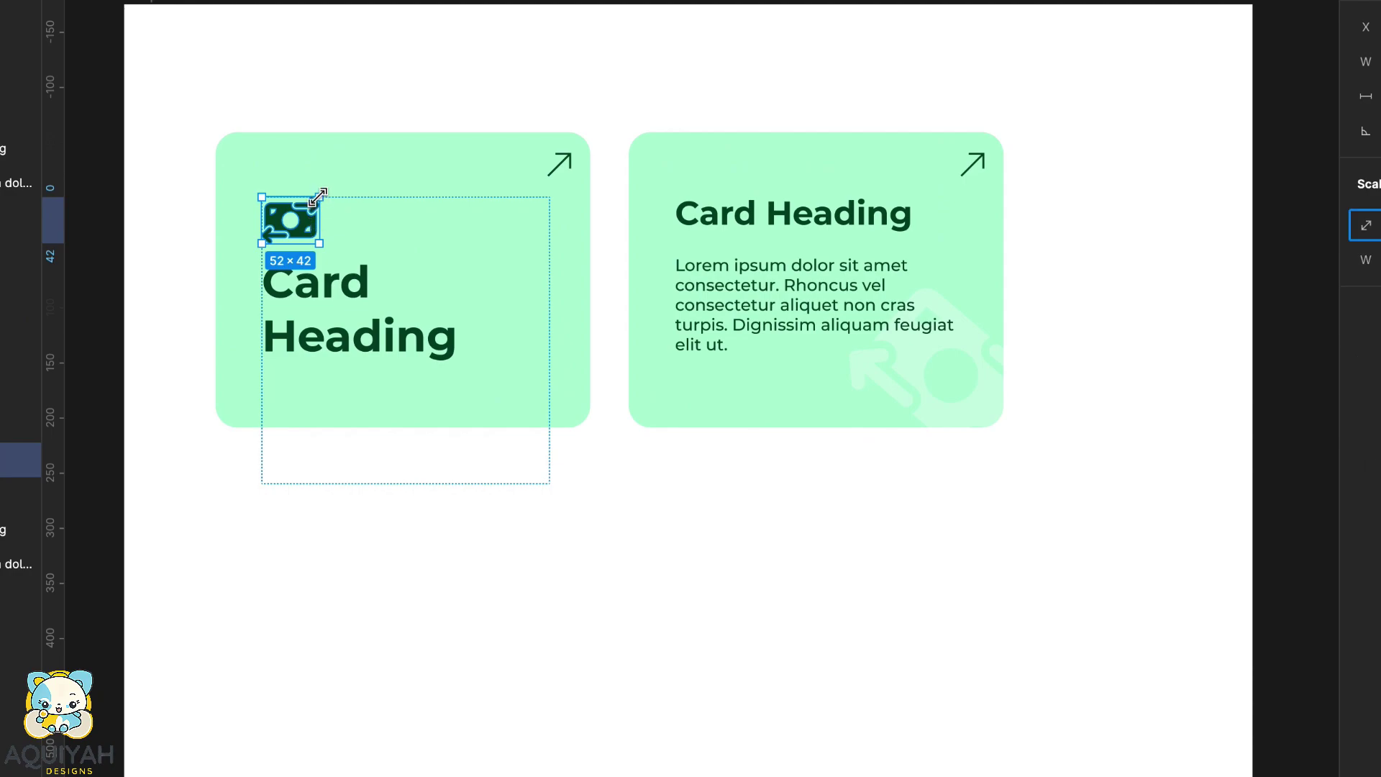
{"action": "left_click_drag", "start_coordinate": [318, 197], "coordinate": [362, 189]}
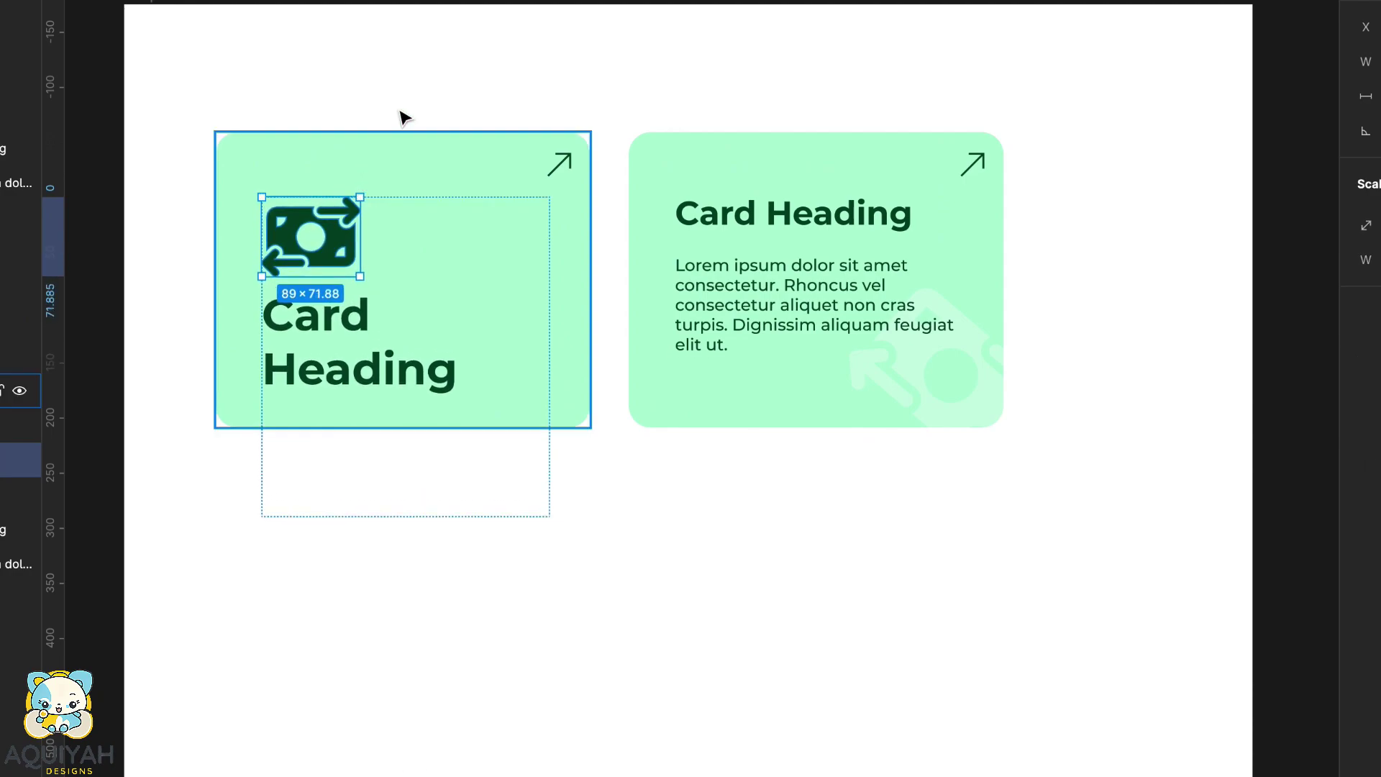
{"action": "left_click_drag", "start_coordinate": [363, 278], "coordinate": [354, 270]}
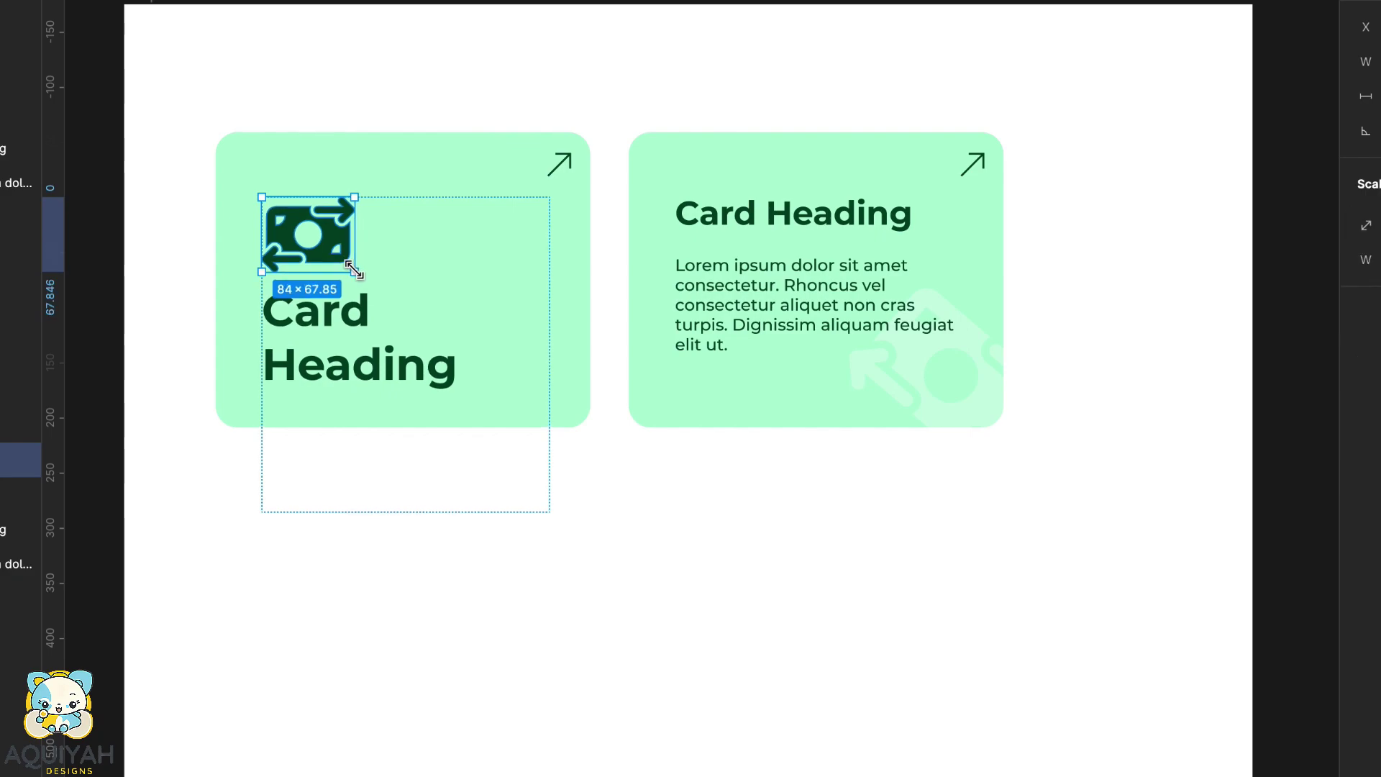
{"action": "left_click", "coordinate": [635, 555]}
- Nudge Frame 3 in the left card up to Y 56
{"action": "left_click", "coordinate": [253, 233]}
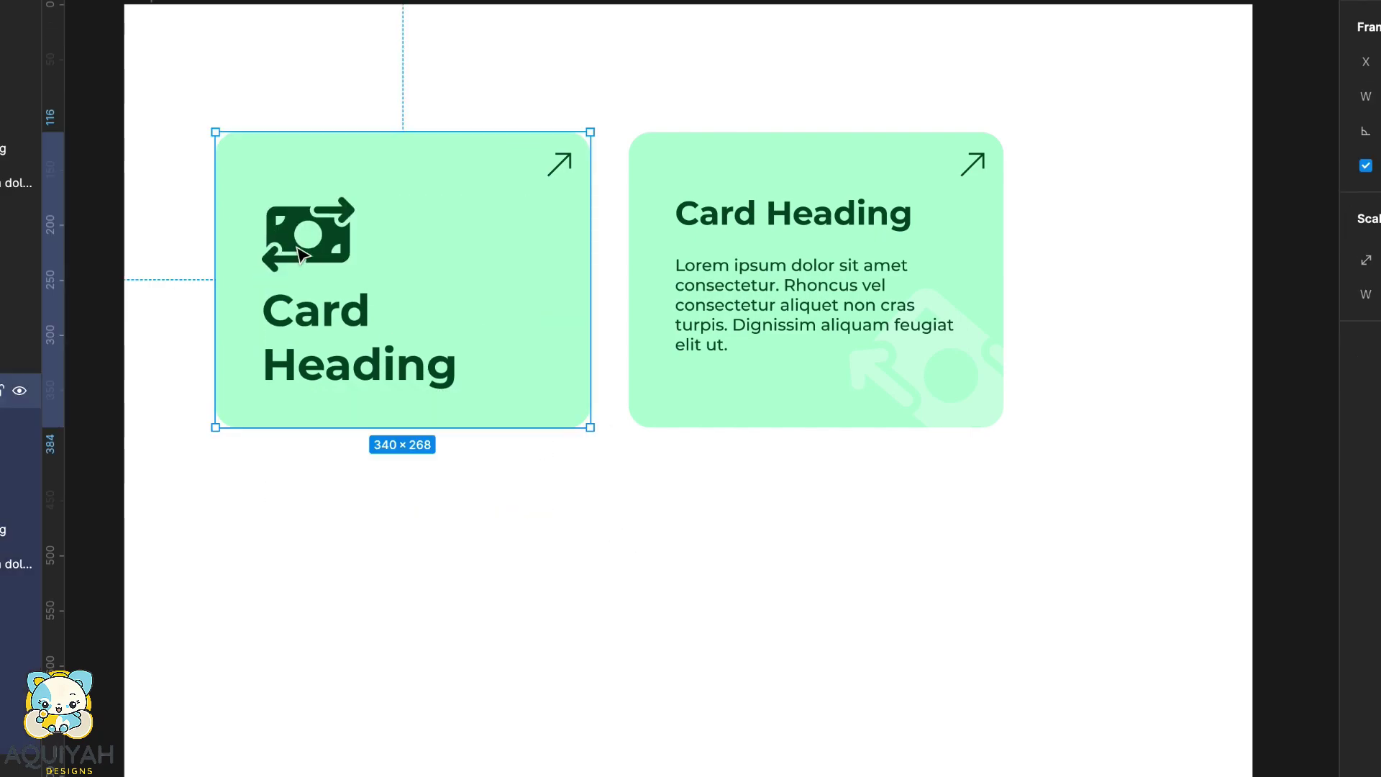
{"action": "double_click", "coordinate": [298, 247]}
{"action": "key", "text": "shift+Up"}
{"action": "key", "text": "Down"}
{"action": "key", "text": "Down"}
{"action": "key", "text": "Down"}
{"action": "key", "text": "Down"}
{"action": "key", "text": "Down"}
{"action": "key", "text": "Down"}
{"action": "key", "text": "Down"}
{"action": "key", "text": "Down"}
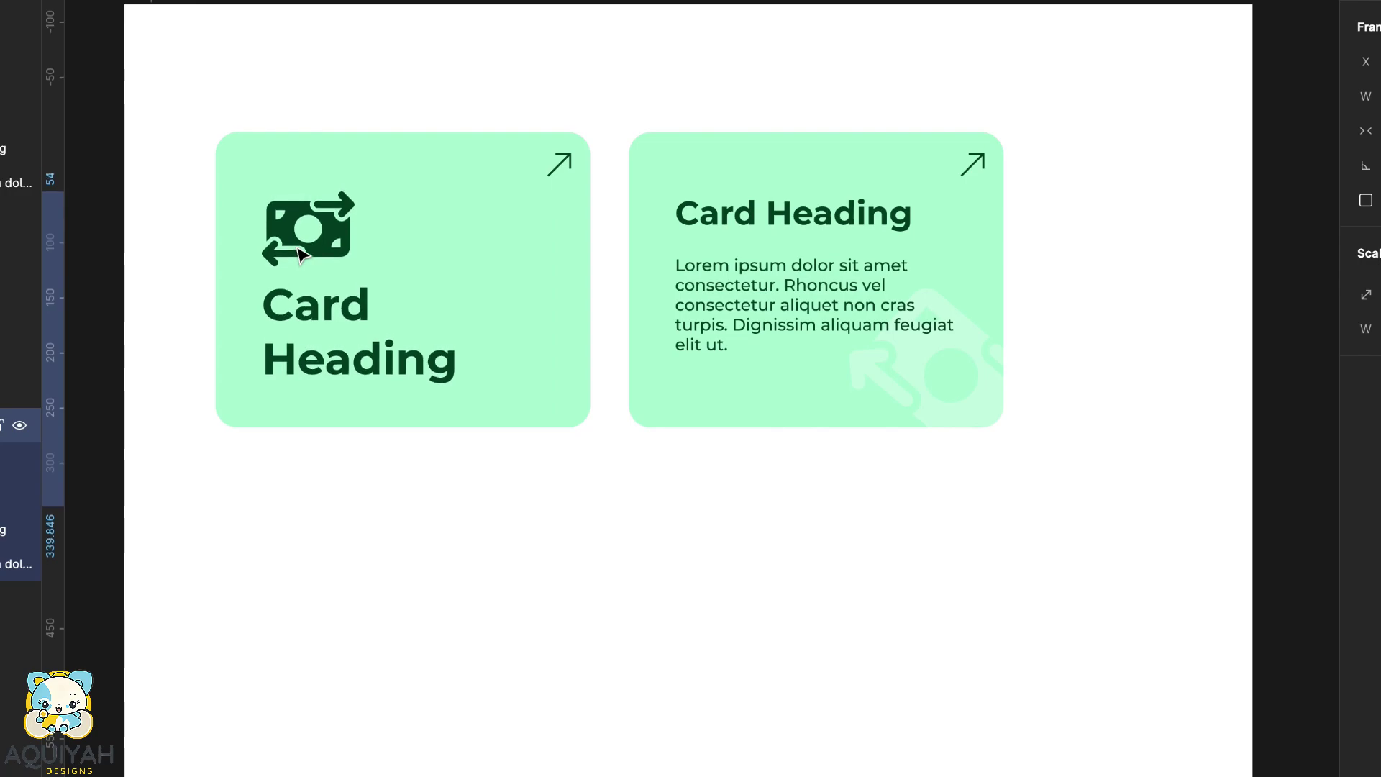
- Reduce the left card heading's font size to 36 so it fits on a single line
{"action": "key", "text": "v"}
{"action": "left_click", "coordinate": [316, 338], "text": "super"}
{"action": "left_click", "coordinate": [1311, 352]}
{"action": "key", "text": "Down"}
{"action": "key", "text": "Down"}
{"action": "key", "text": "Down"}
{"action": "key", "text": "Down"}
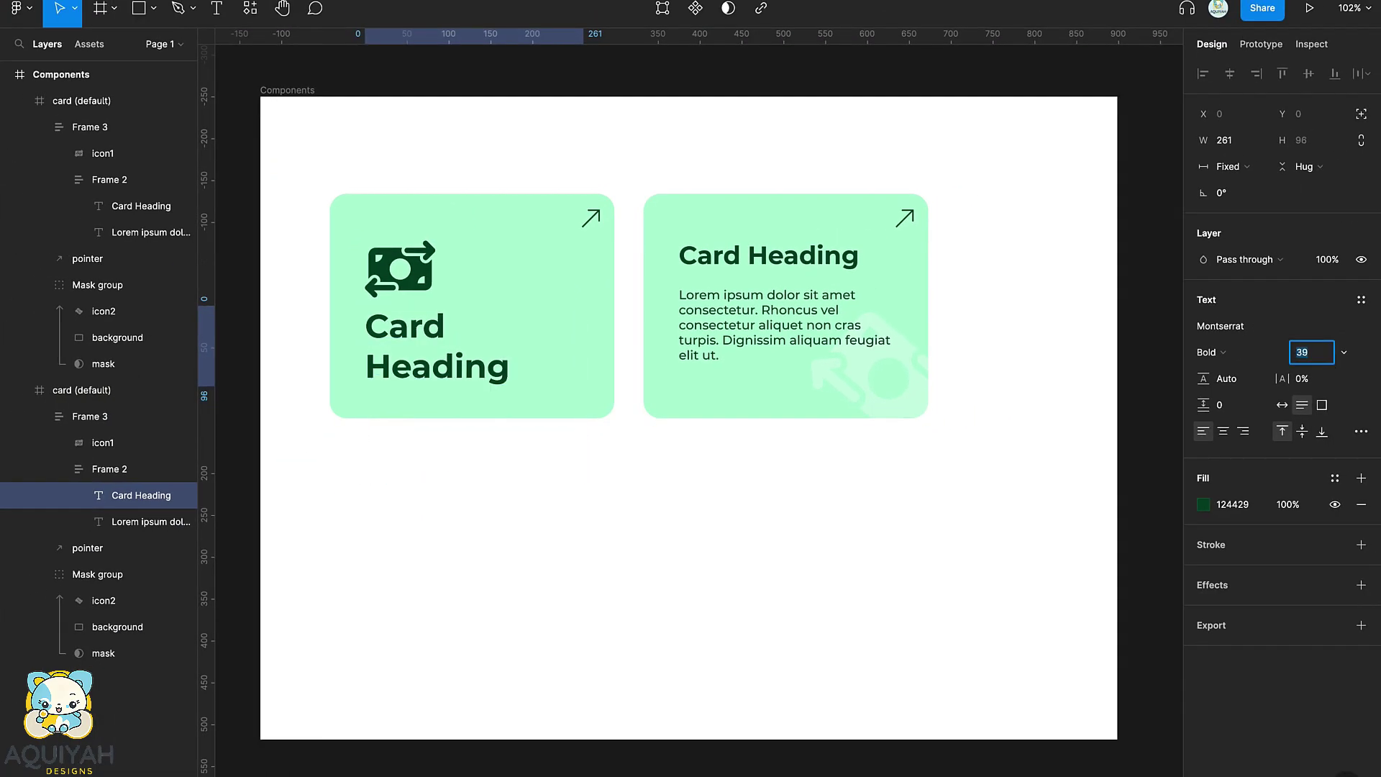
- Shrink the green masked background of the left card to a thin strip along the card's lower edge
{"action": "double_click", "coordinate": [376, 260]}
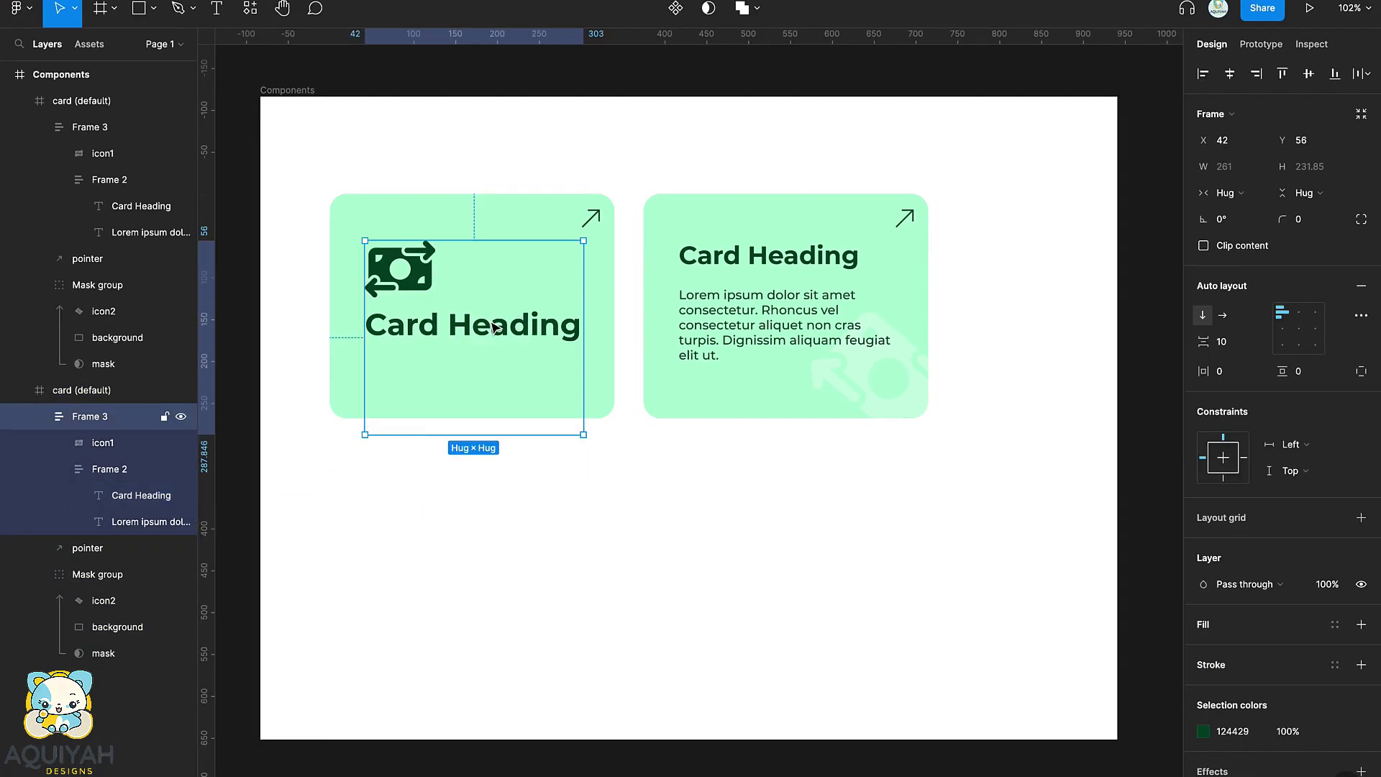
{"action": "left_click", "coordinate": [376, 260], "text": "super"}
{"action": "left_click_drag", "start_coordinate": [452, 190], "coordinate": [451, 409]}
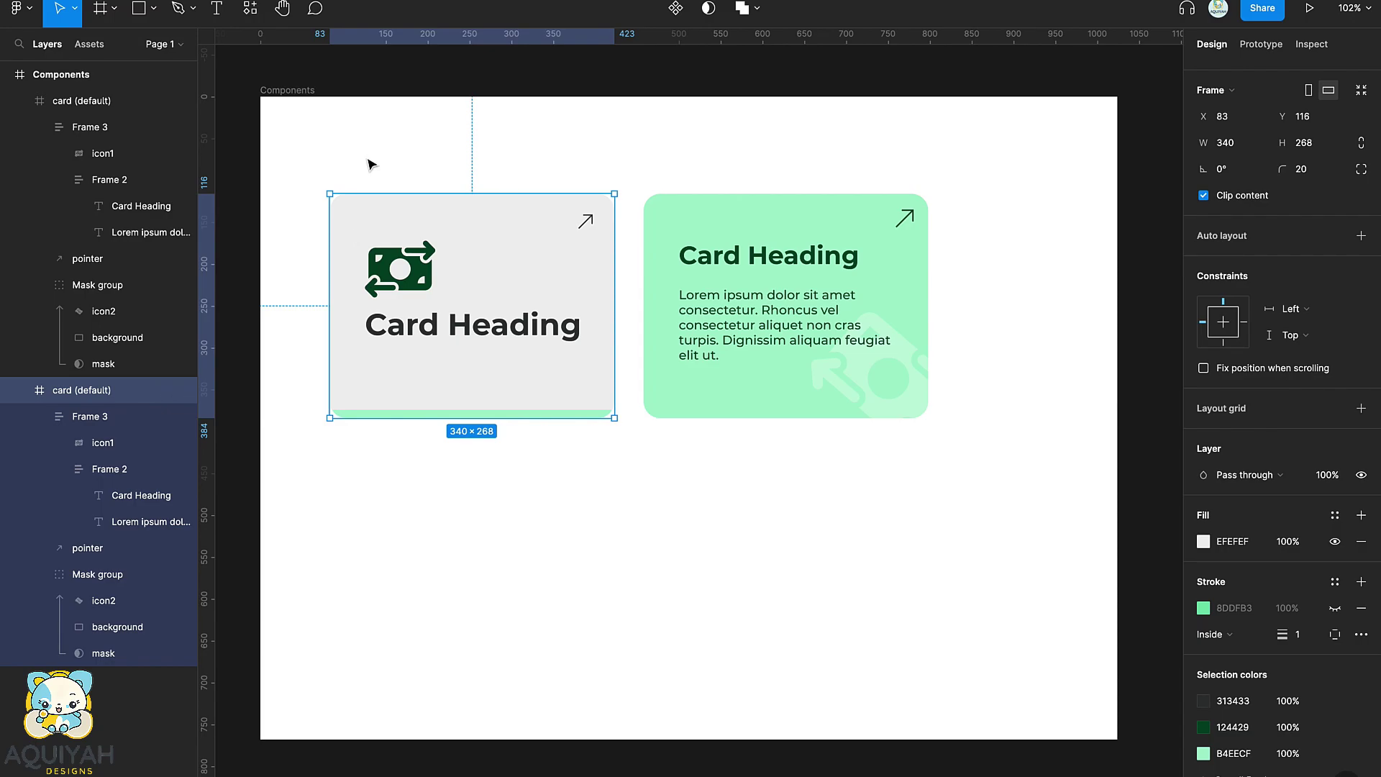
- Combine the left and right card frames into a component set
{"action": "left_click", "coordinate": [749, 401], "text": "shift"}
{"action": "left_click", "coordinate": [689, 10]}
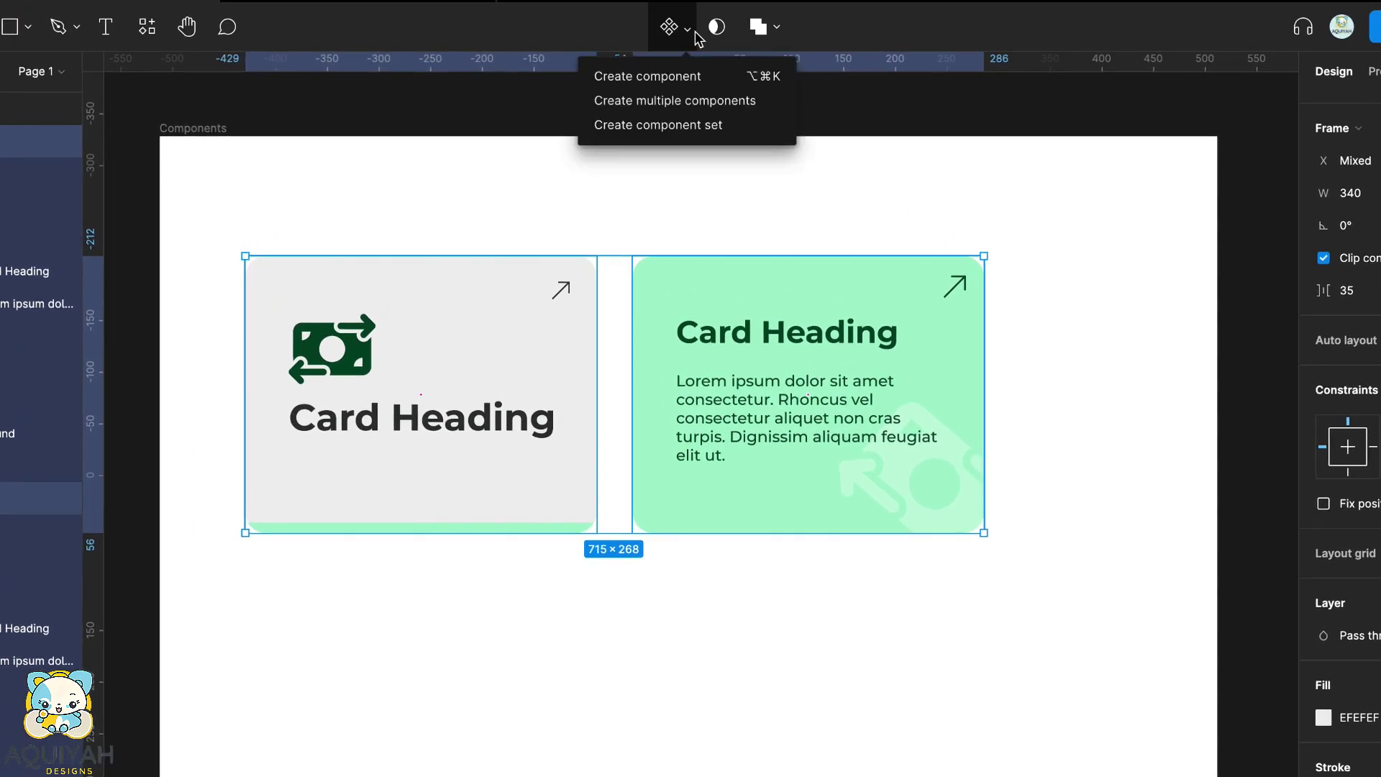
{"action": "left_click", "coordinate": [689, 125]}
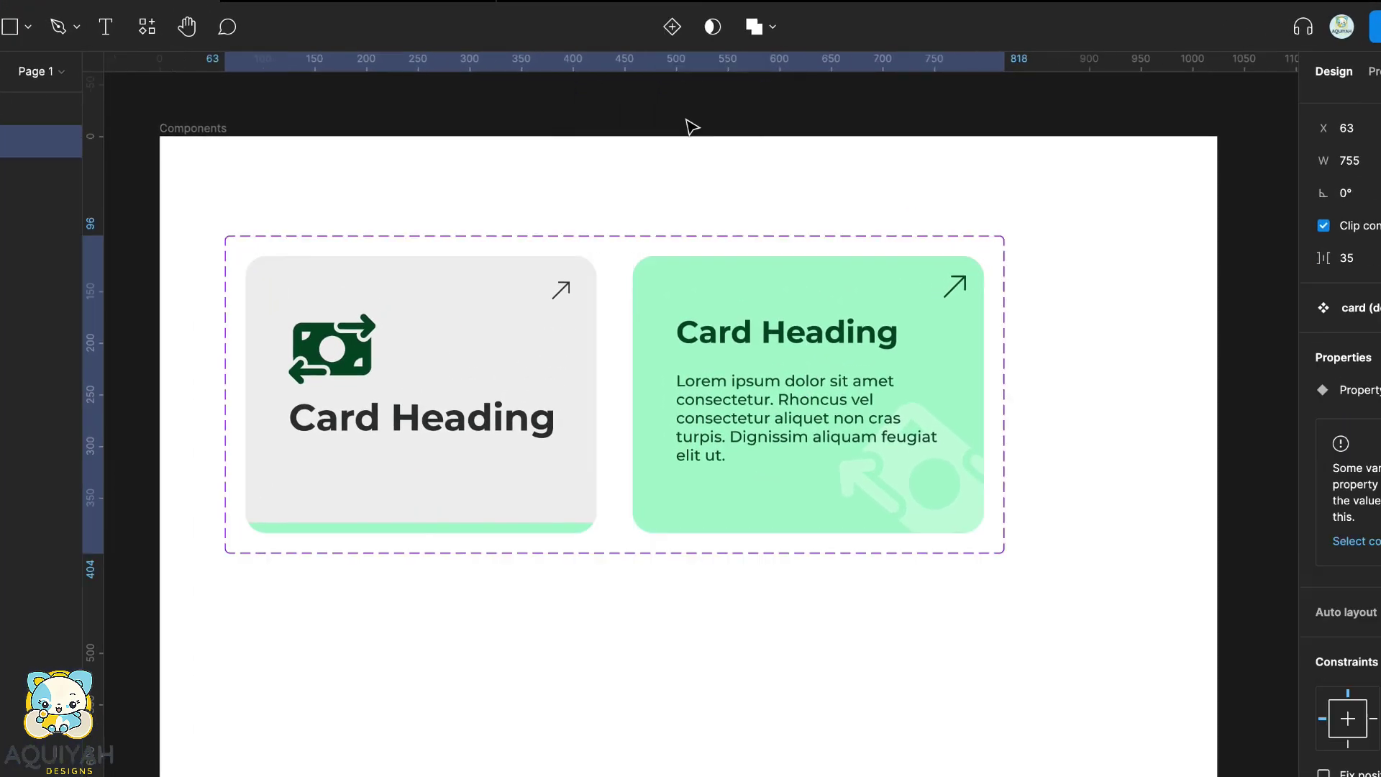
- Connect the grey card variant to the green one with a Mouse enter interaction that uses Smart animate
{"action": "left_click", "coordinate": [511, 369]}
{"action": "key", "text": "shift+e"}
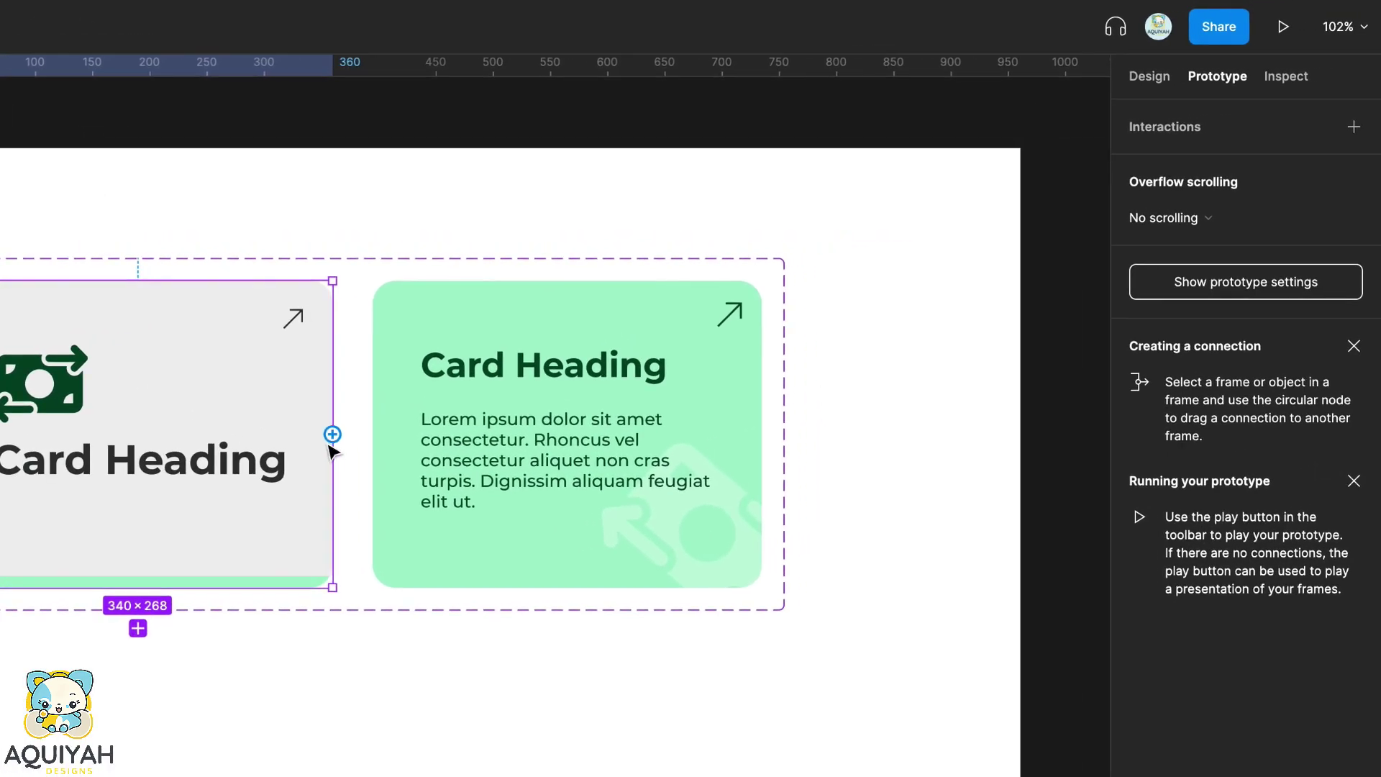
{"action": "left_click_drag", "start_coordinate": [332, 435], "coordinate": [436, 436]}
{"action": "left_click", "coordinate": [949, 218]}
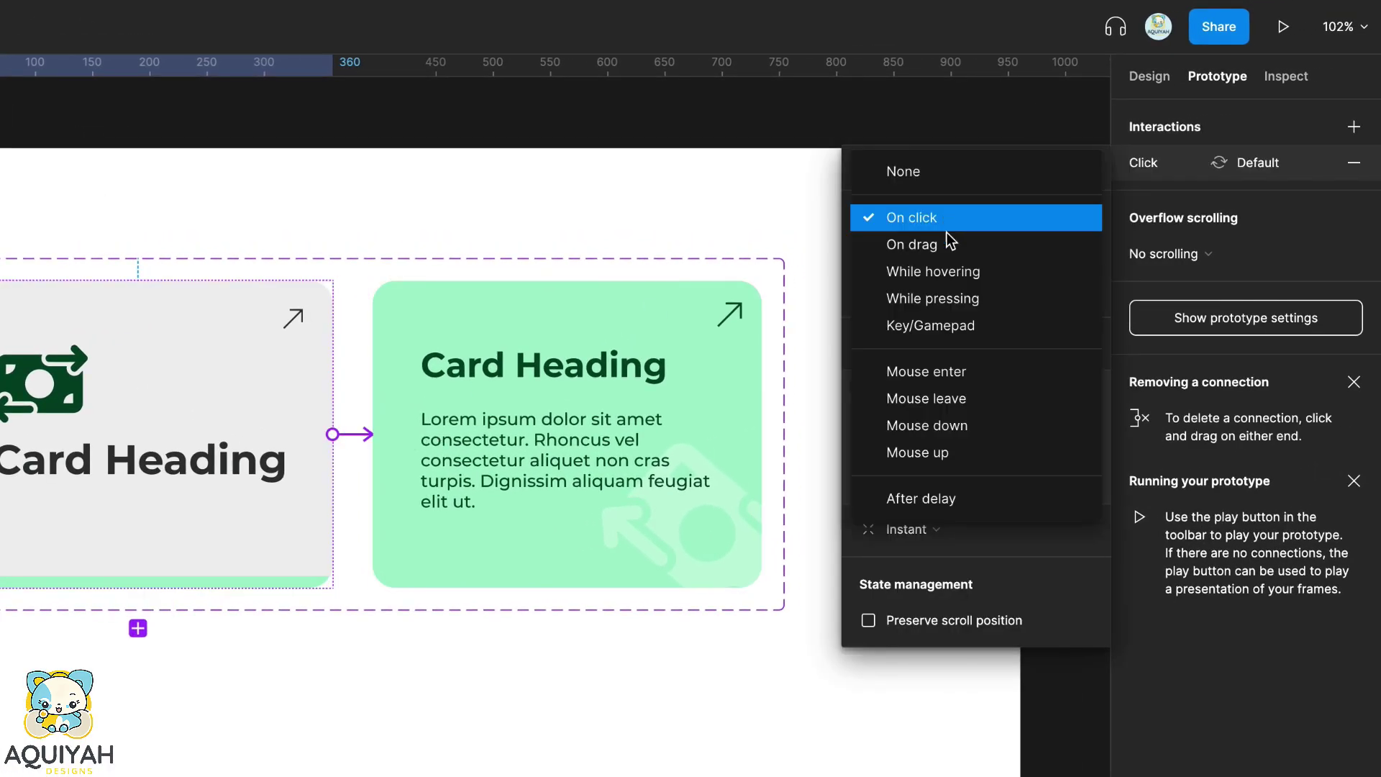
{"action": "left_click", "coordinate": [947, 372]}
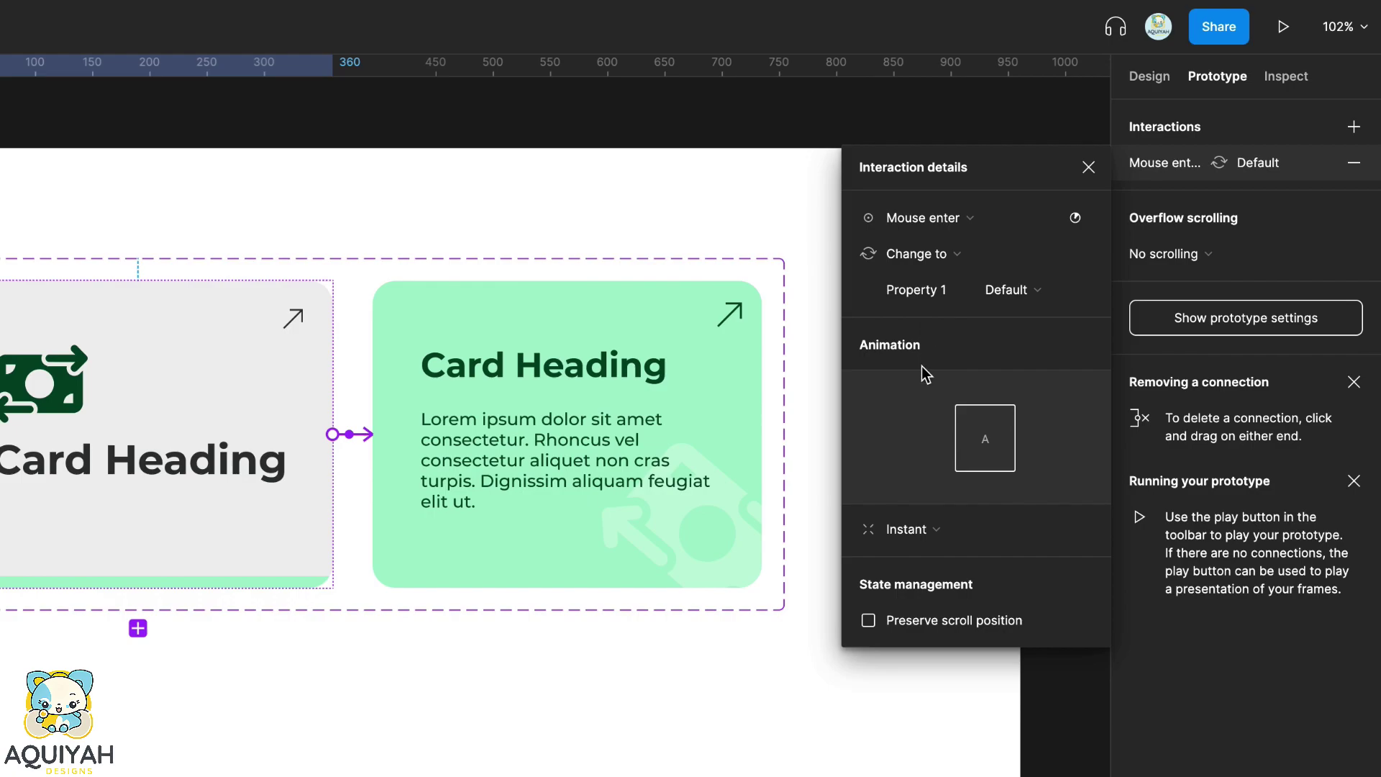
{"action": "left_click", "coordinate": [936, 531]}
{"action": "left_click", "coordinate": [949, 498]}
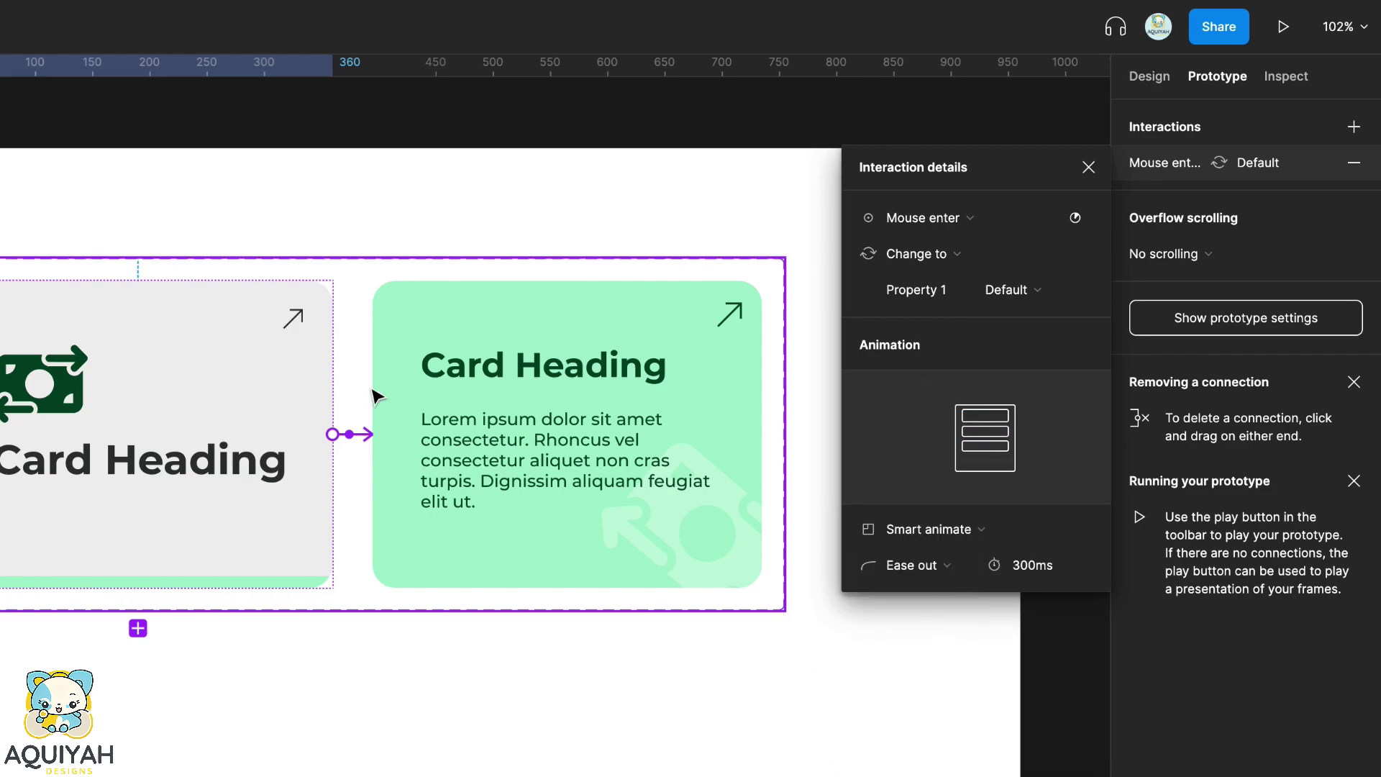
- Connect the green card variant back to the grey one with a Mouse leave interaction that uses Smart animate
{"action": "left_click", "coordinate": [378, 403]}
{"action": "left_click_drag", "start_coordinate": [627, 452], "coordinate": [533, 460]}
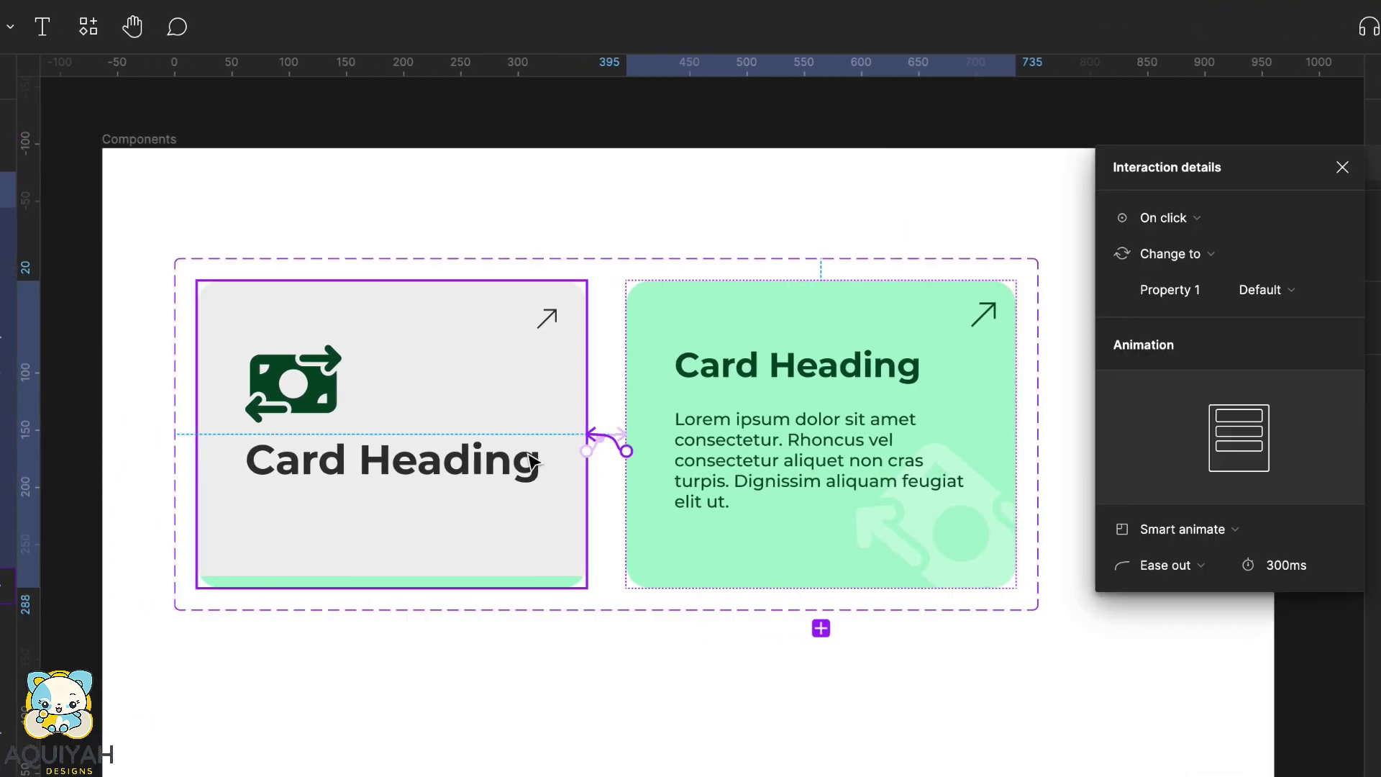
{"action": "left_click", "coordinate": [1185, 229]}
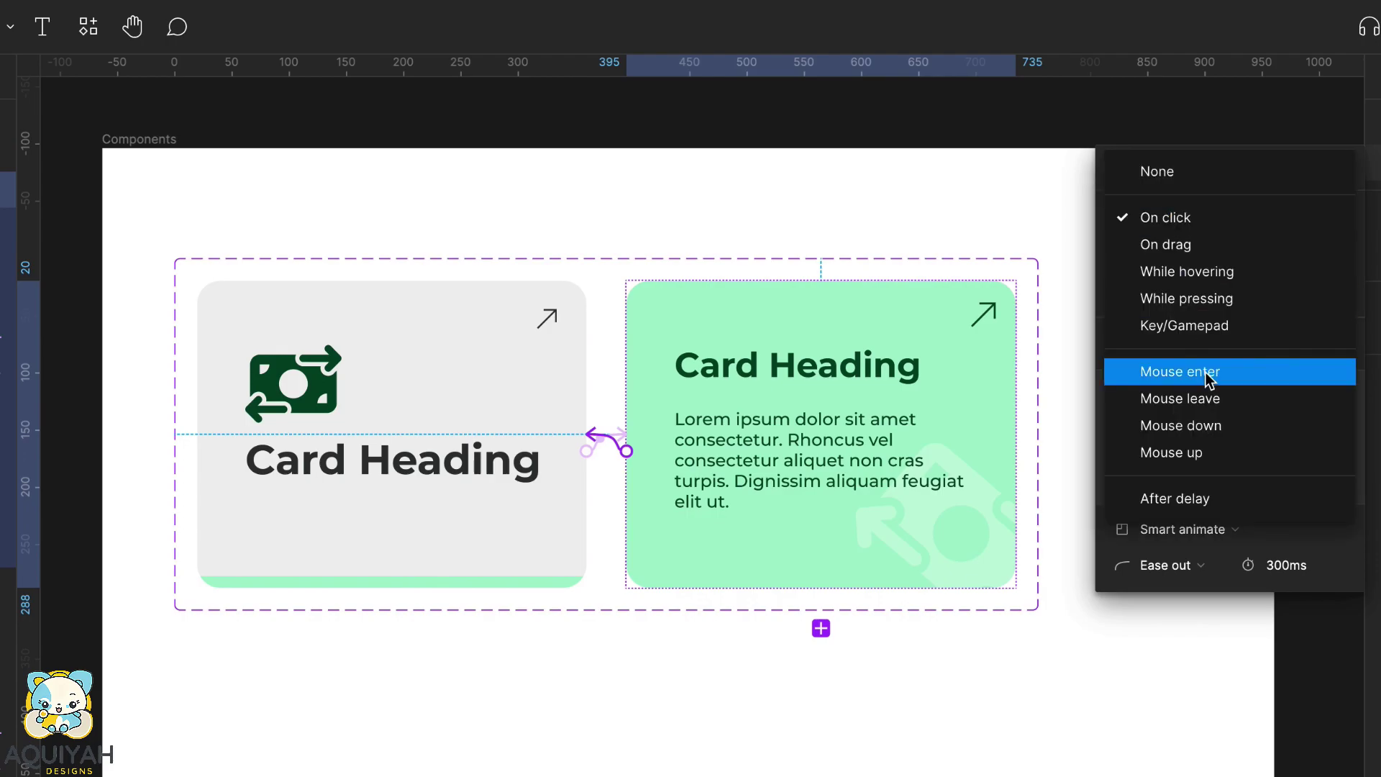
{"action": "left_click", "coordinate": [1190, 395]}
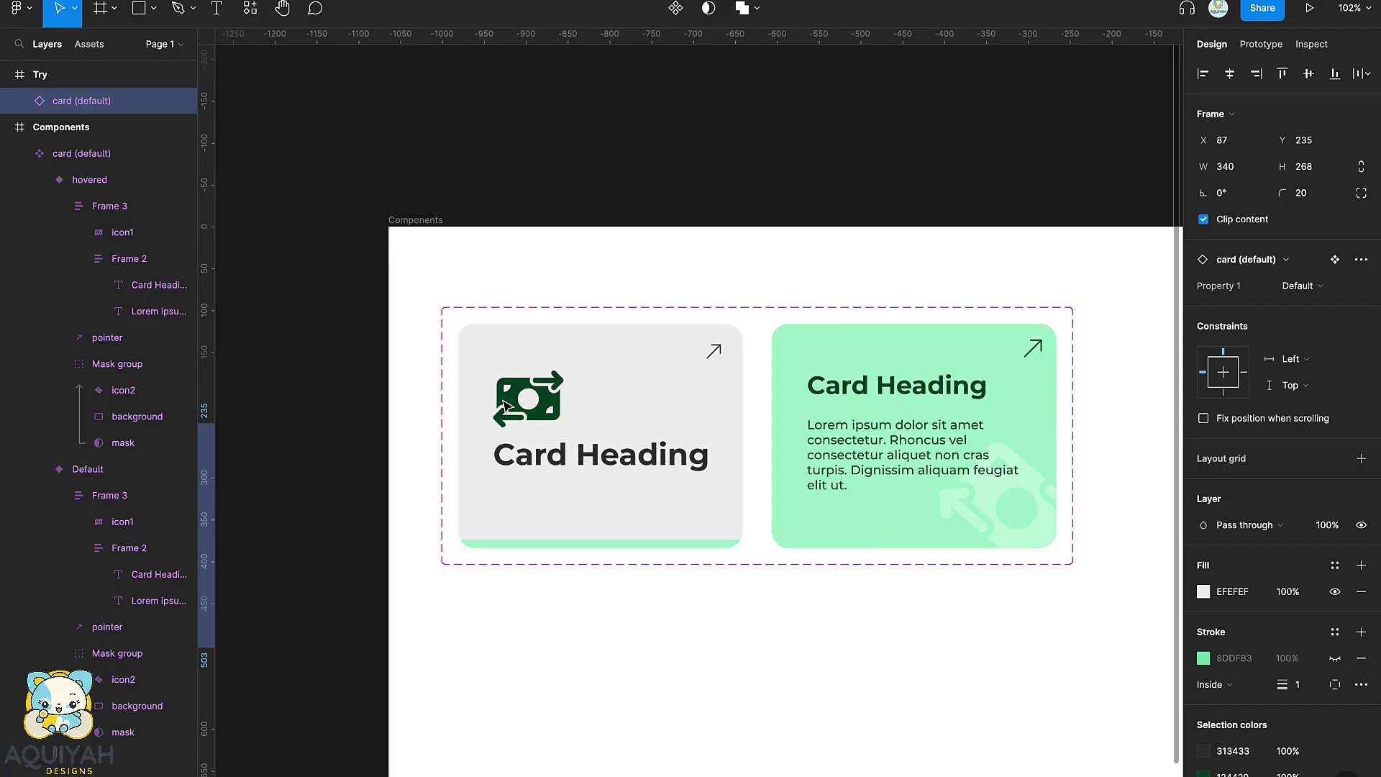
- Create a text component property named Tittle from the content of the grey card's heading
{"action": "left_click", "coordinate": [728, 441]}
{"action": "double_click", "coordinate": [654, 460]}
{"action": "double_click", "coordinate": [654, 460]}
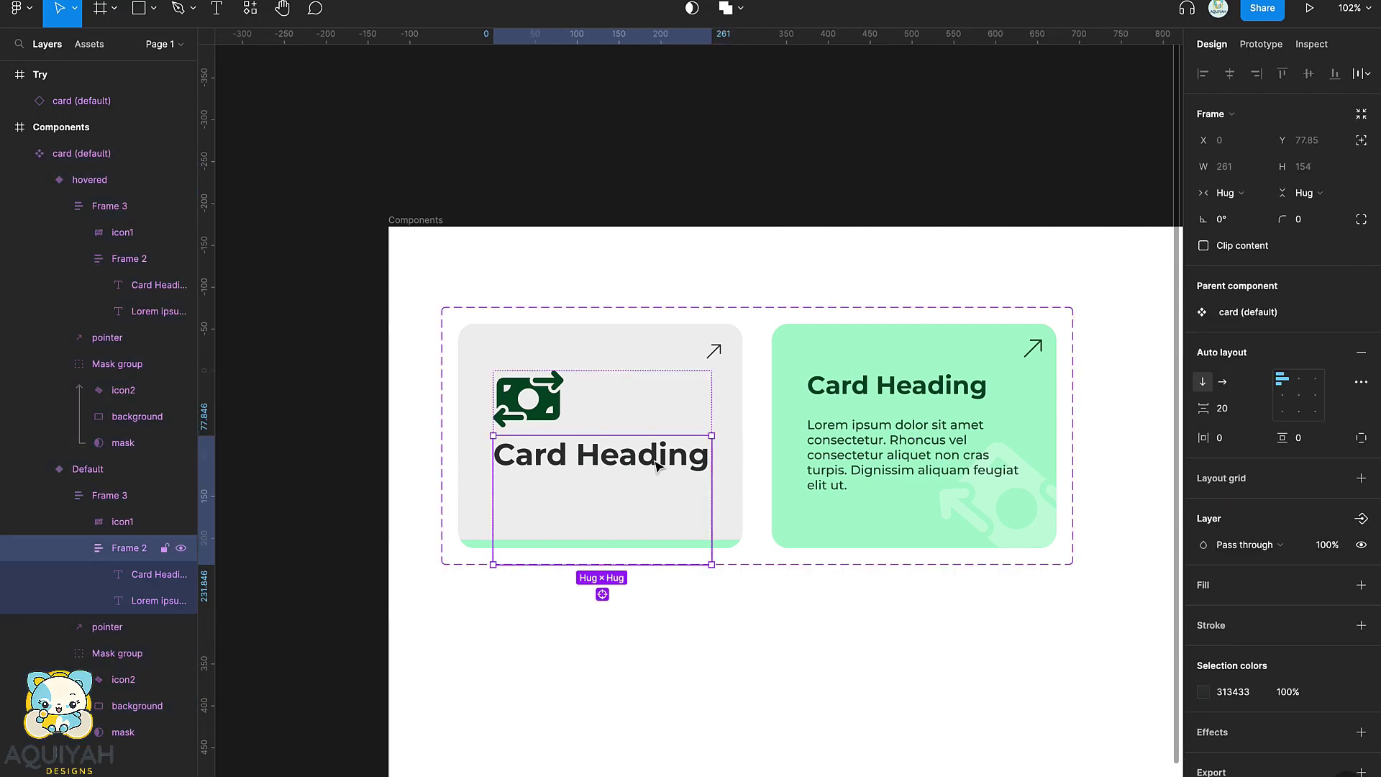
{"action": "double_click", "coordinate": [655, 459]}
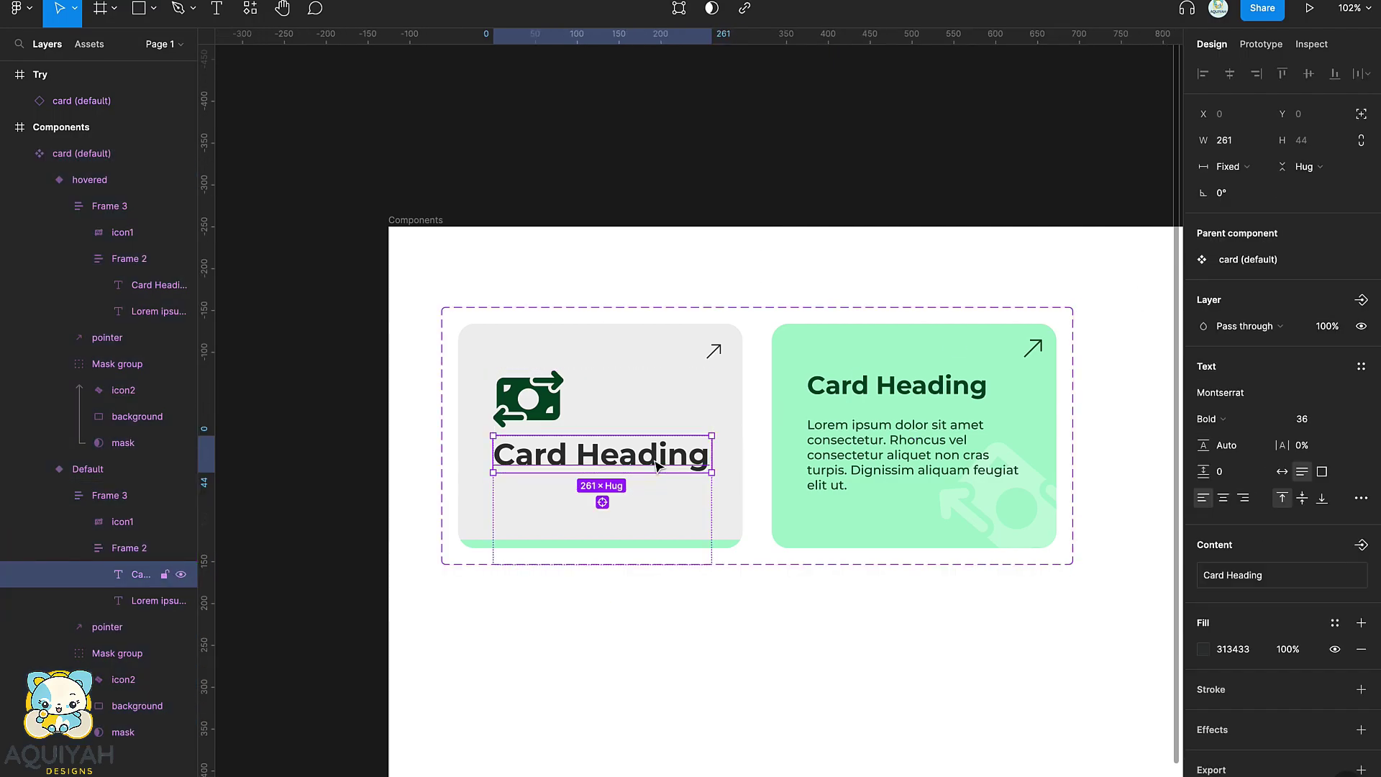
{"action": "left_click", "coordinate": [1285, 575]}
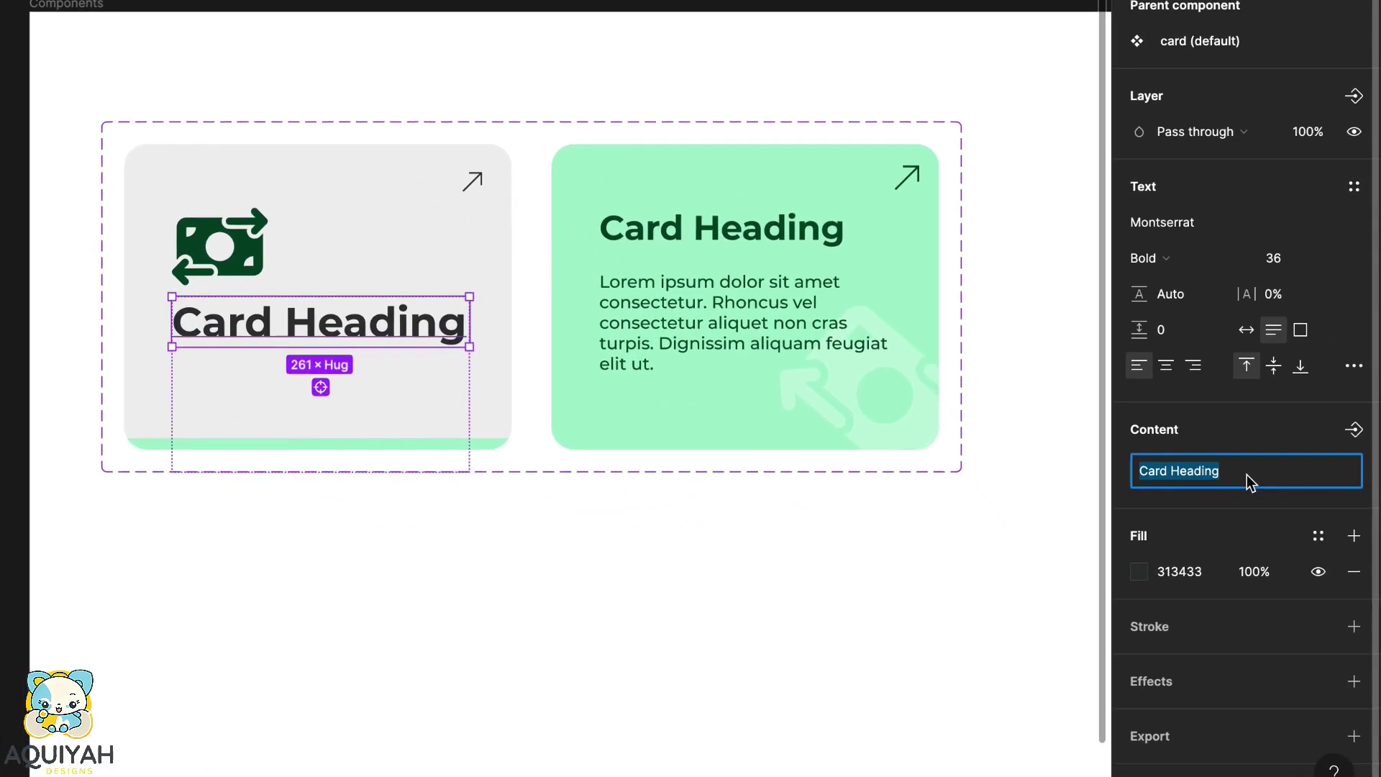
{"action": "left_click", "coordinate": [1354, 429]}
{"action": "type", "text": "Tittle"}
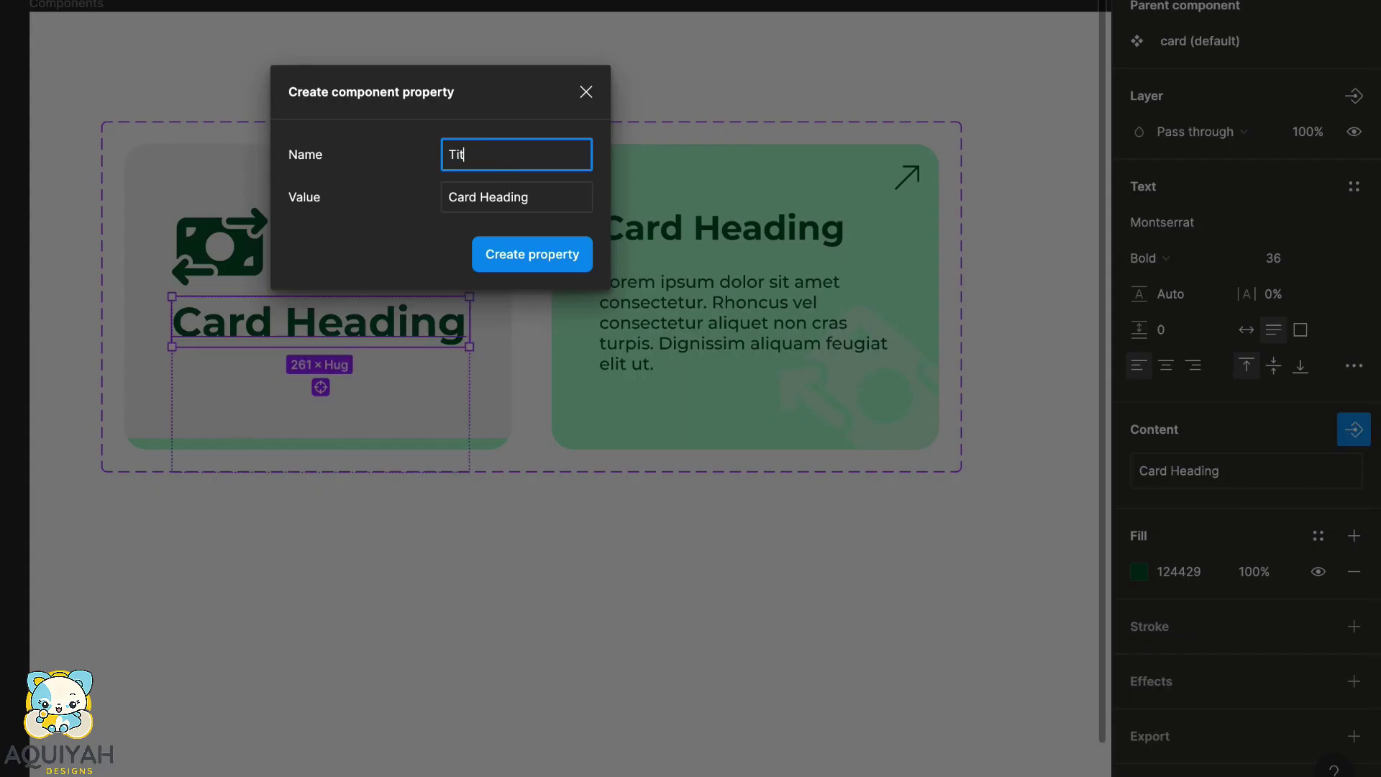
{"action": "left_click", "coordinate": [532, 255]}
- Create a text component property named Description from the content of the grey card's hidden paragraph
{"action": "left_click", "coordinate": [357, 392]}
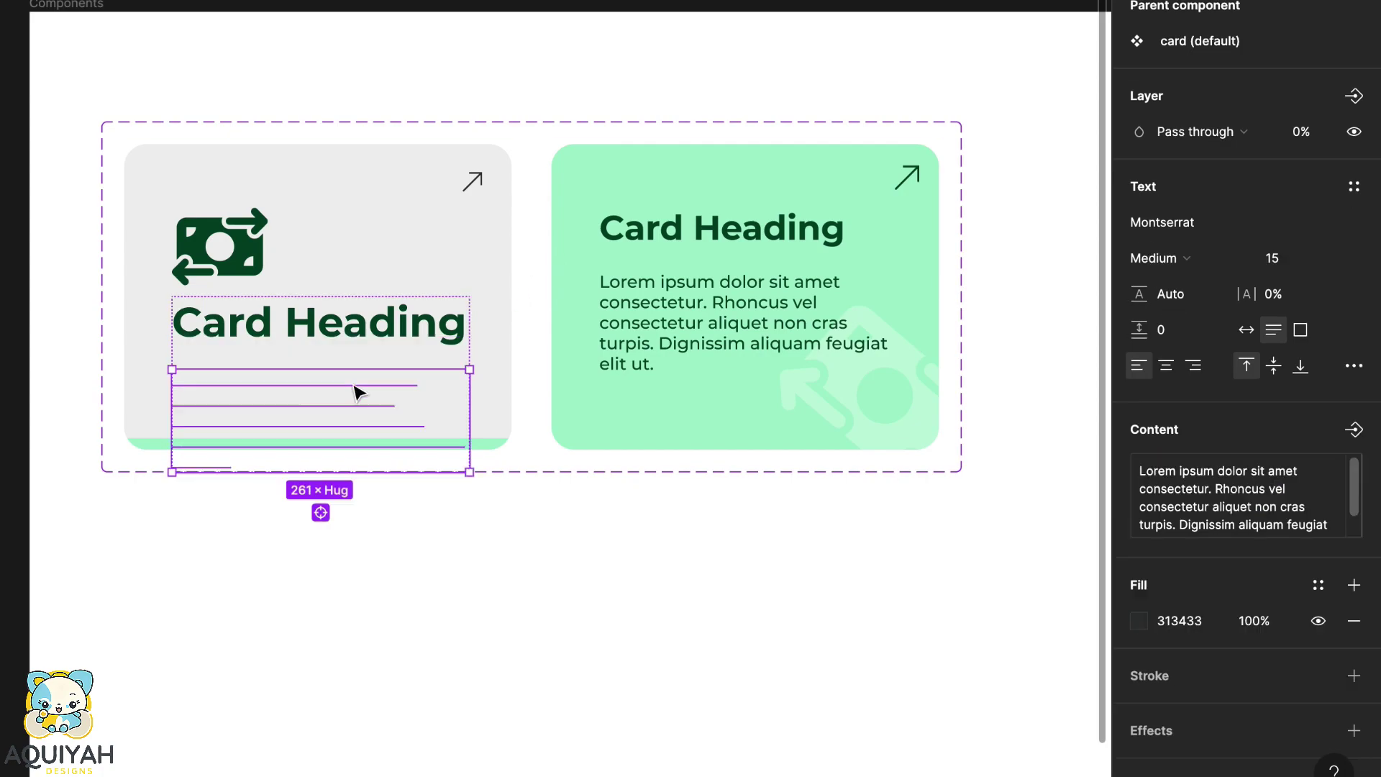
{"action": "scroll", "coordinate": [1295, 467], "scroll_direction": "up", "scroll_amount": 1}
{"action": "left_click", "coordinate": [1354, 445]}
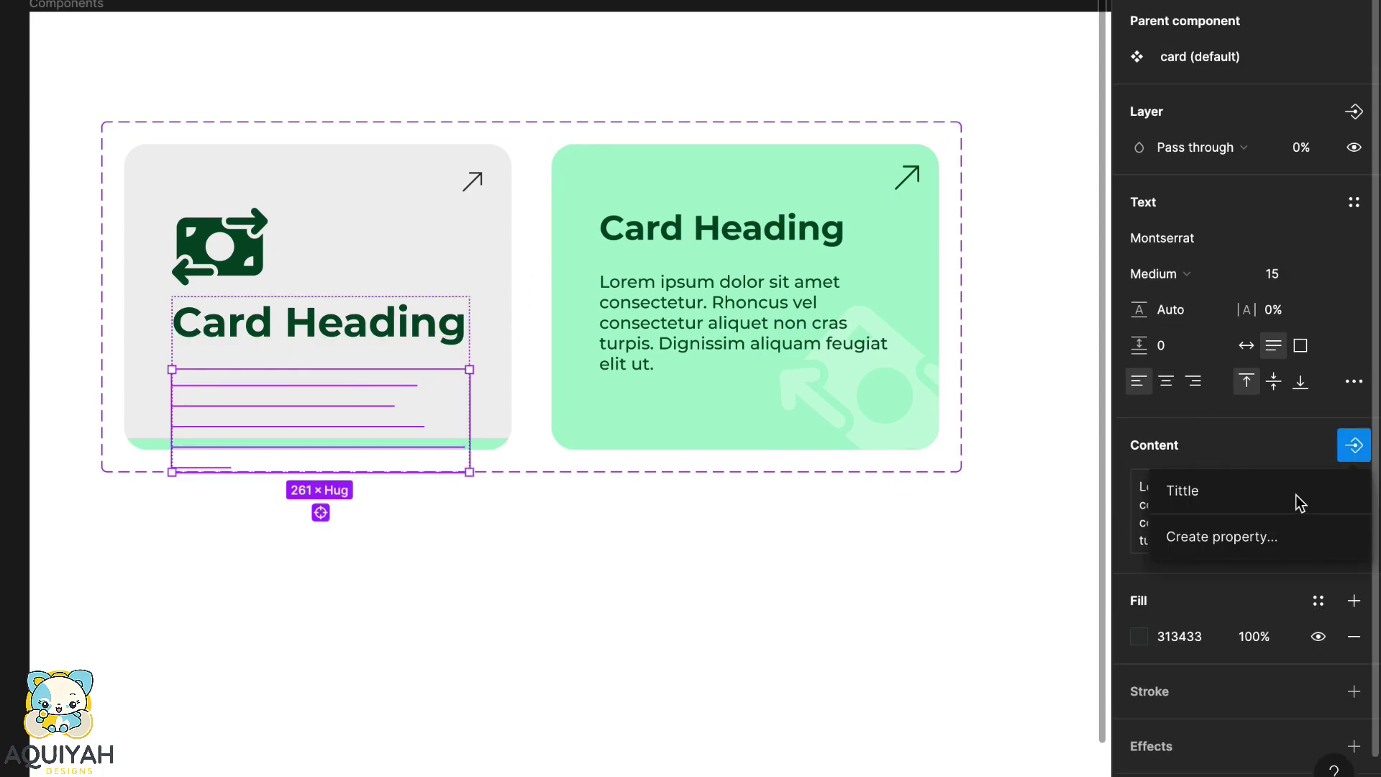
{"action": "left_click", "coordinate": [1223, 537]}
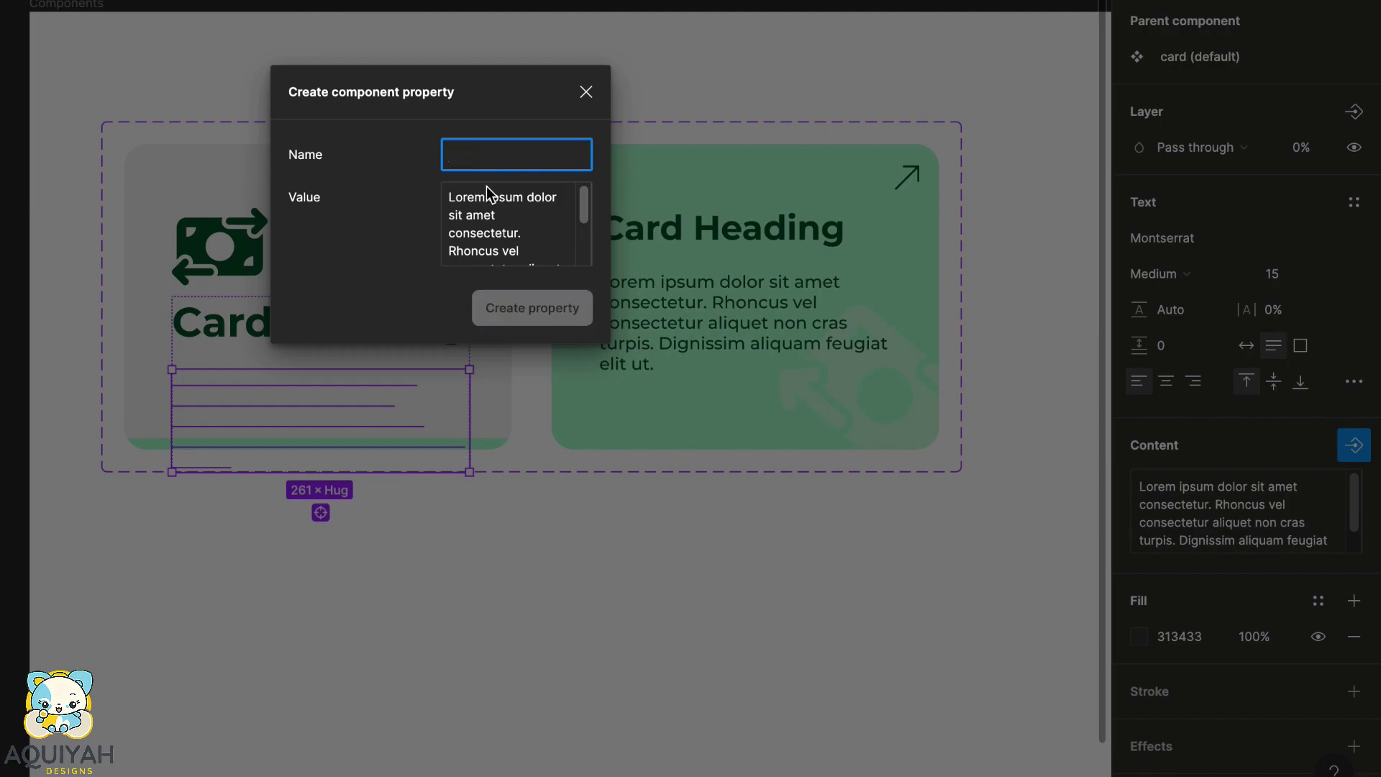
{"action": "type", "text": "Description"}
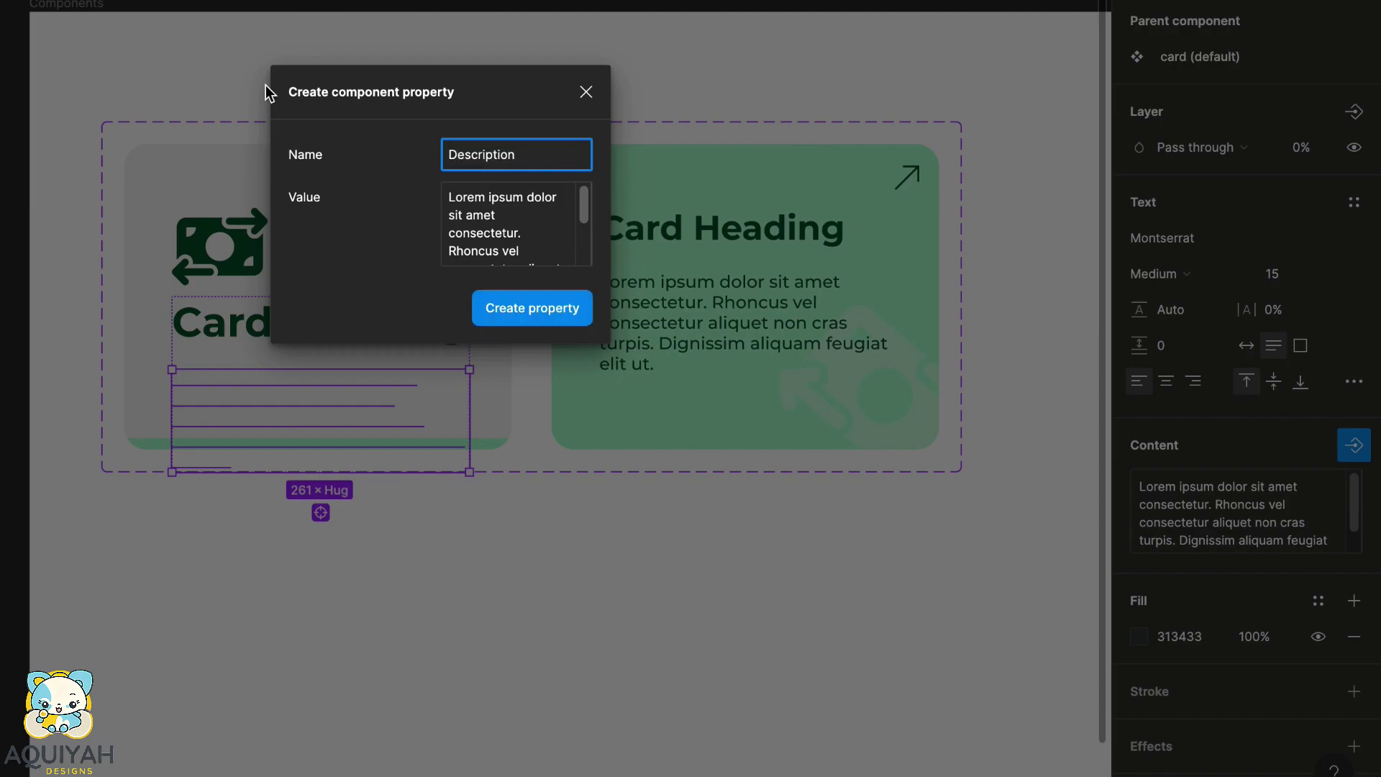
{"action": "left_click", "coordinate": [496, 320]}
{"action": "key", "text": "Escape"}
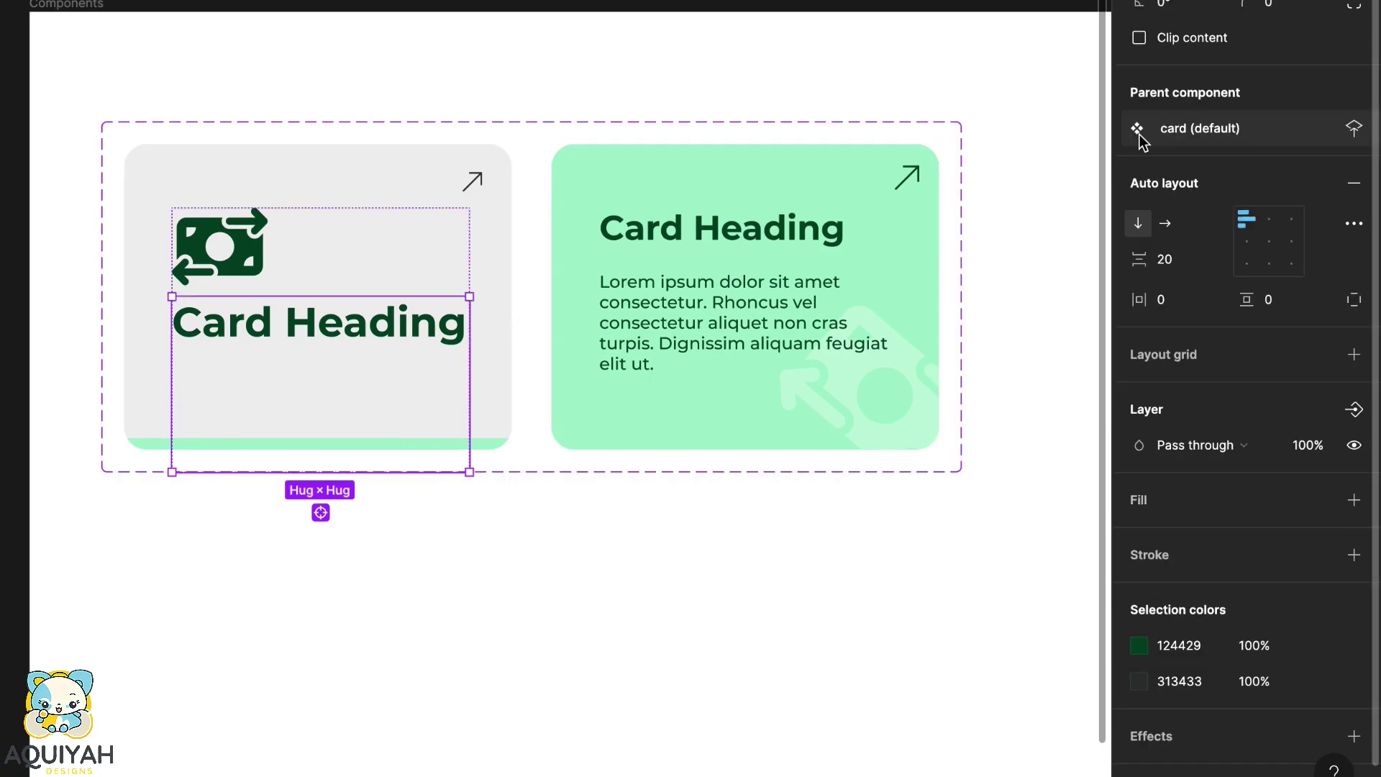
- Link the green card's heading to the Tittle property and its paragraph to the Description property
{"action": "left_click", "coordinate": [697, 302]}
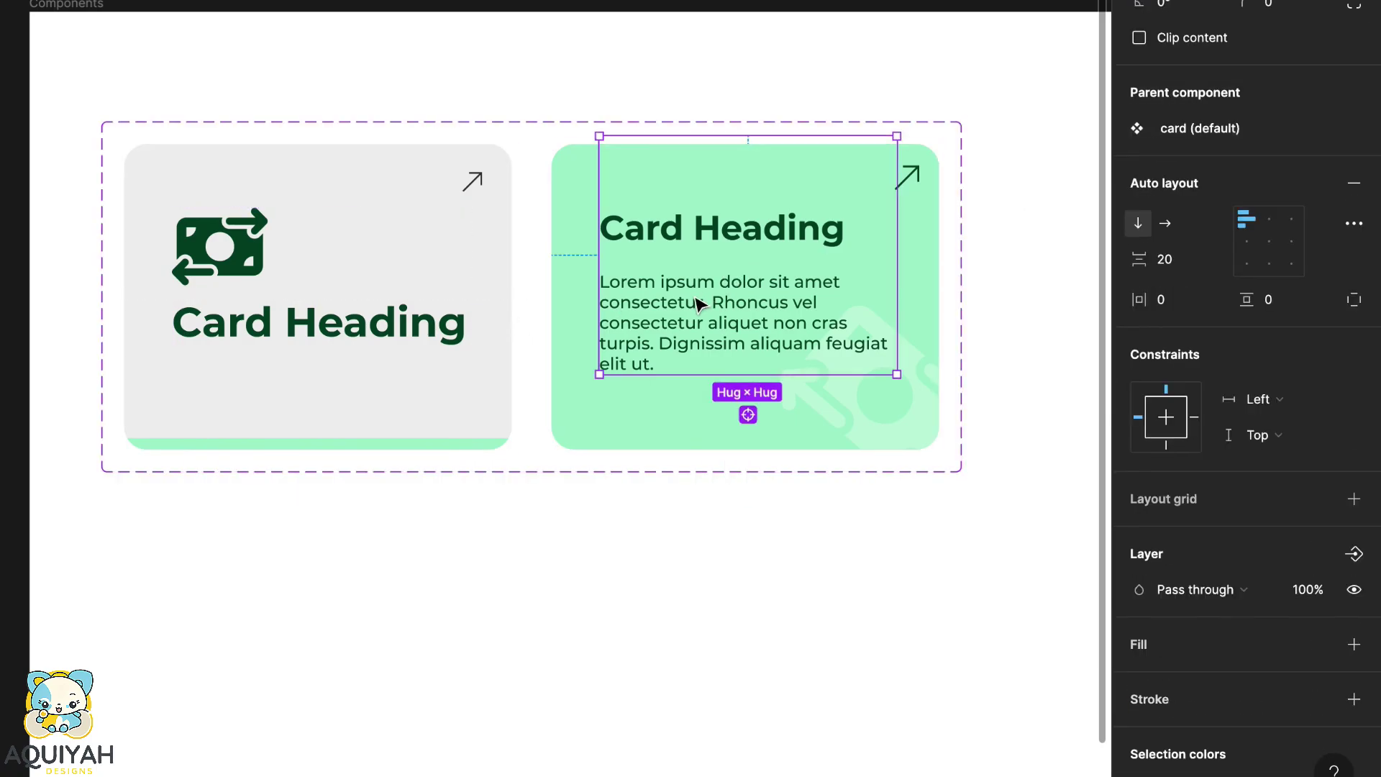
{"action": "left_click", "coordinate": [712, 241]}
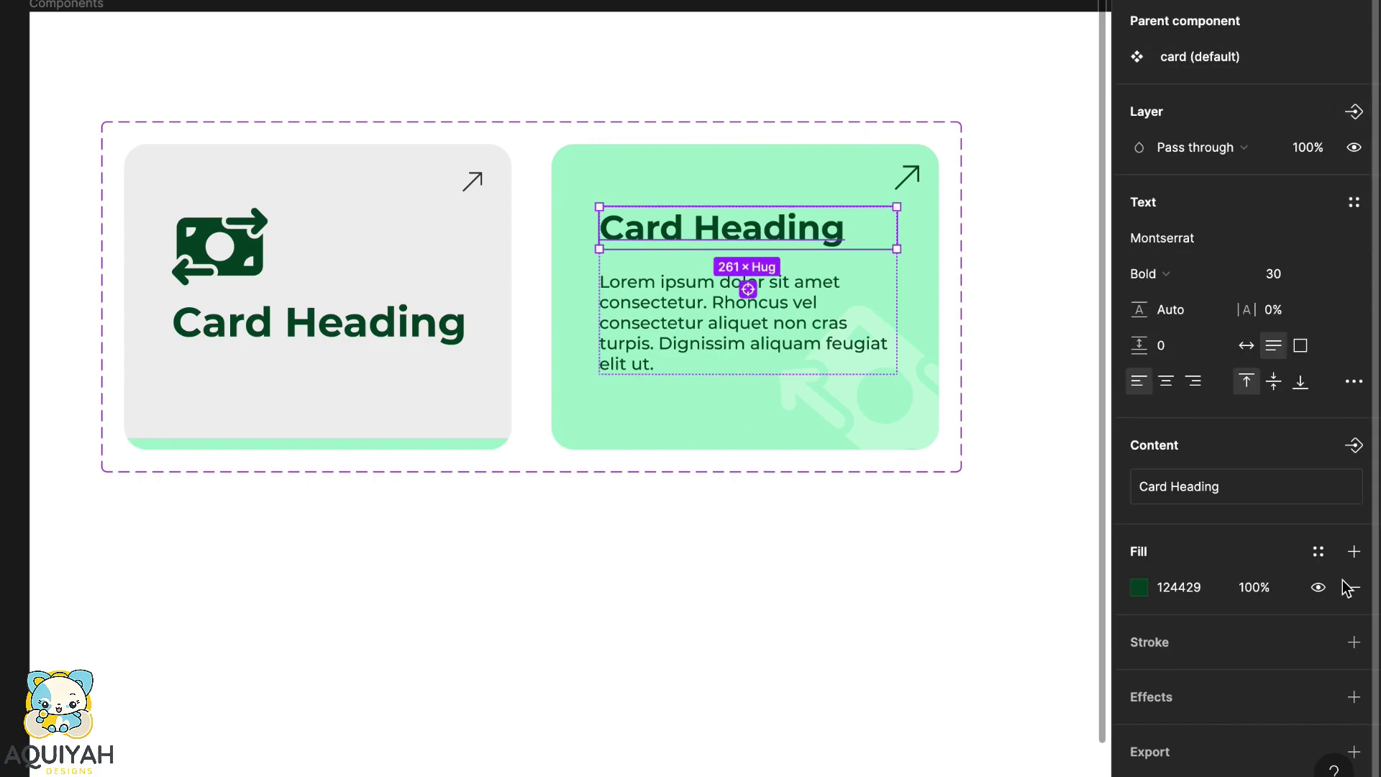
{"action": "left_click", "coordinate": [1354, 445]}
{"action": "left_click", "coordinate": [1277, 515]}
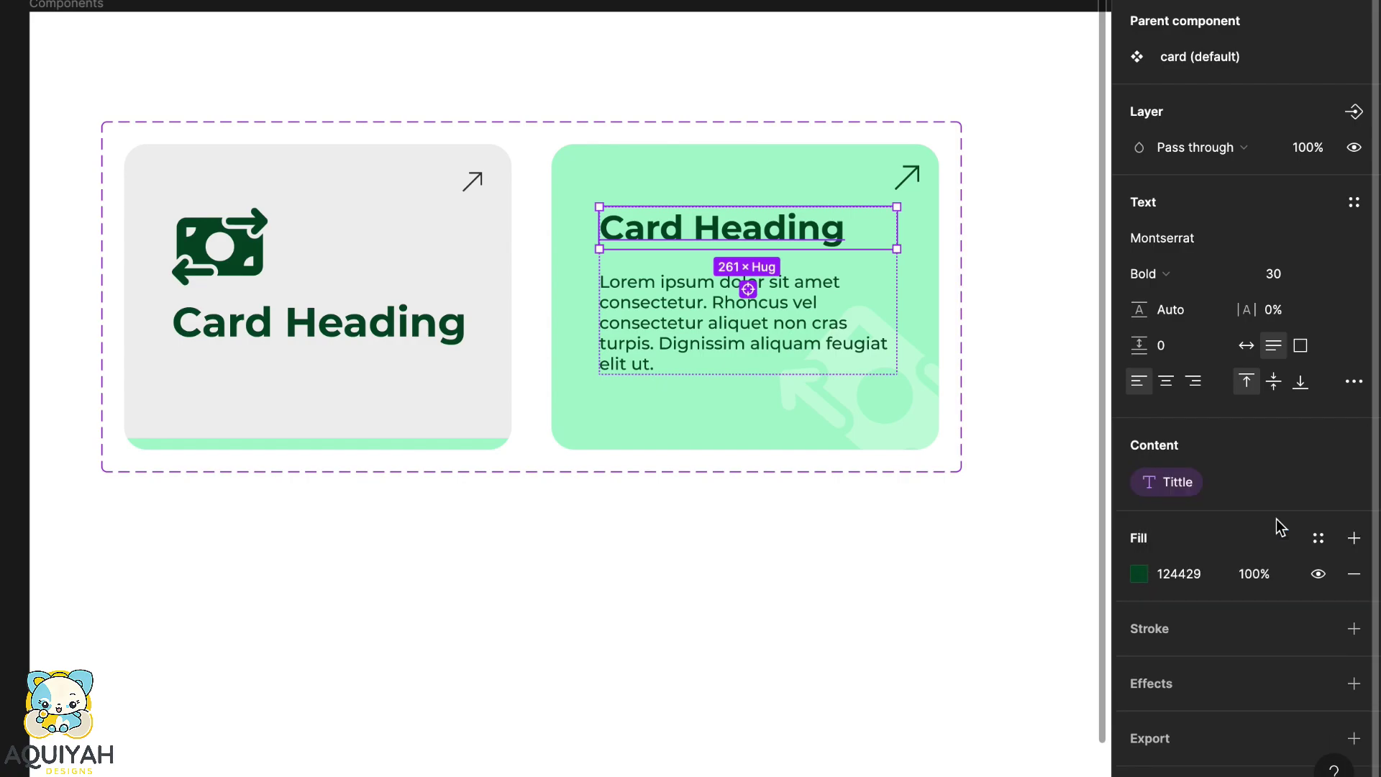
{"action": "left_click", "coordinate": [755, 345]}
{"action": "left_click", "coordinate": [1352, 447]}
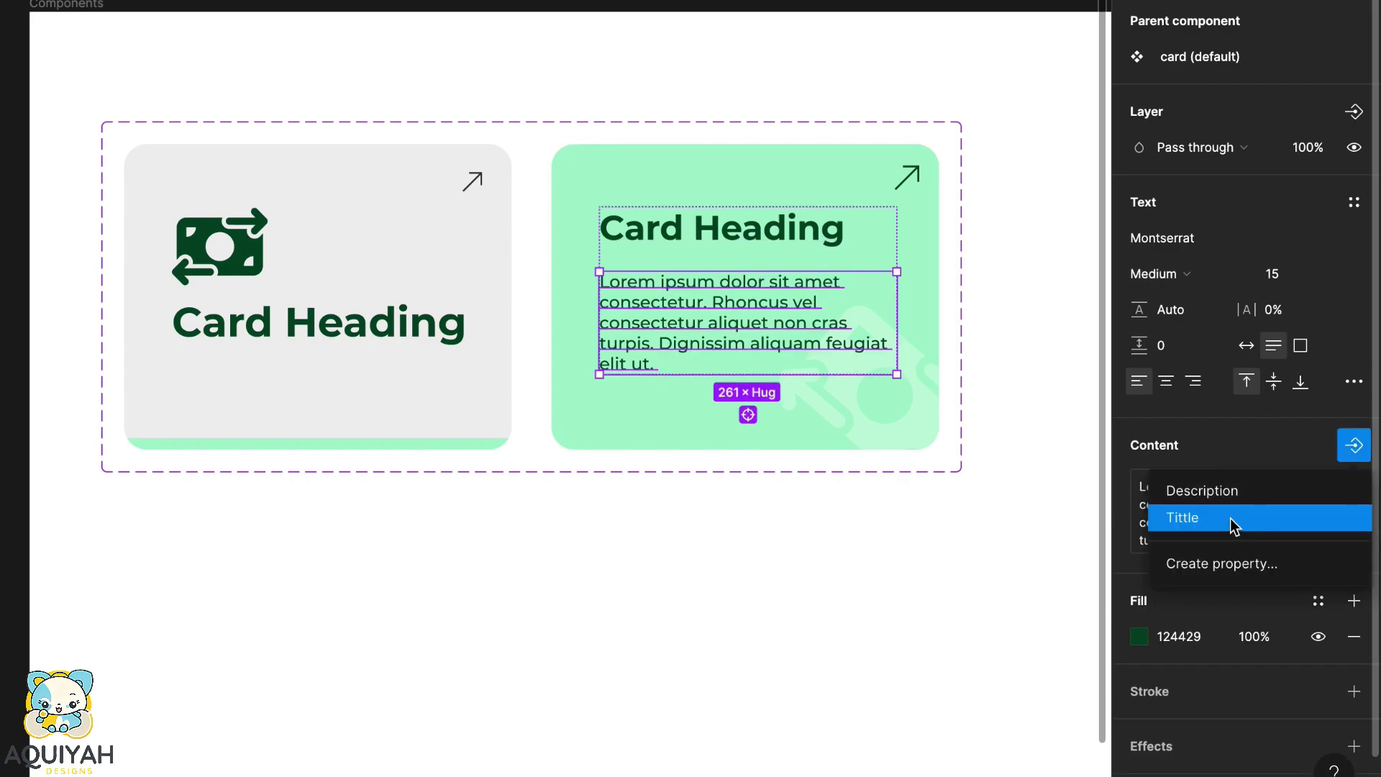
{"action": "left_click", "coordinate": [1230, 491]}
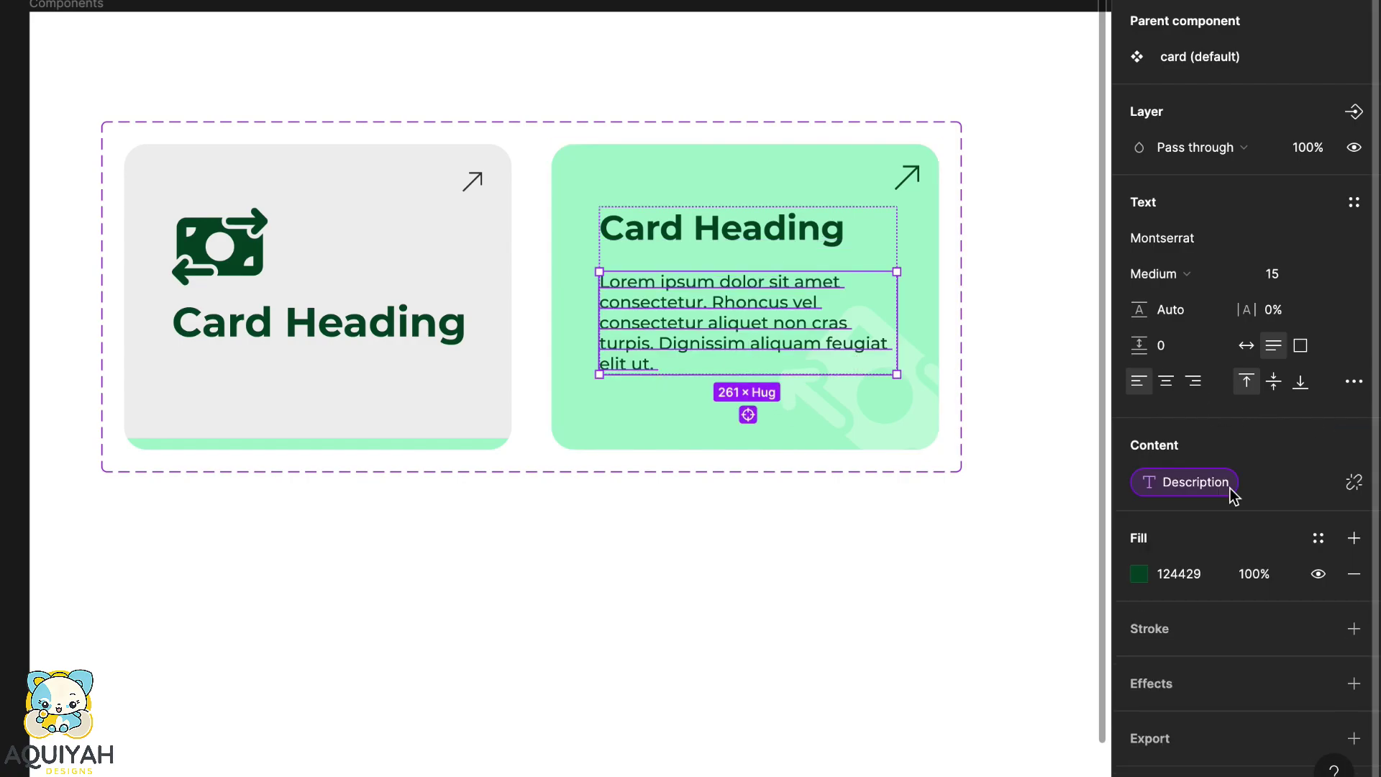
{"action": "left_click", "coordinate": [863, 523]}
{"action": "left_click", "coordinate": [892, 417]}
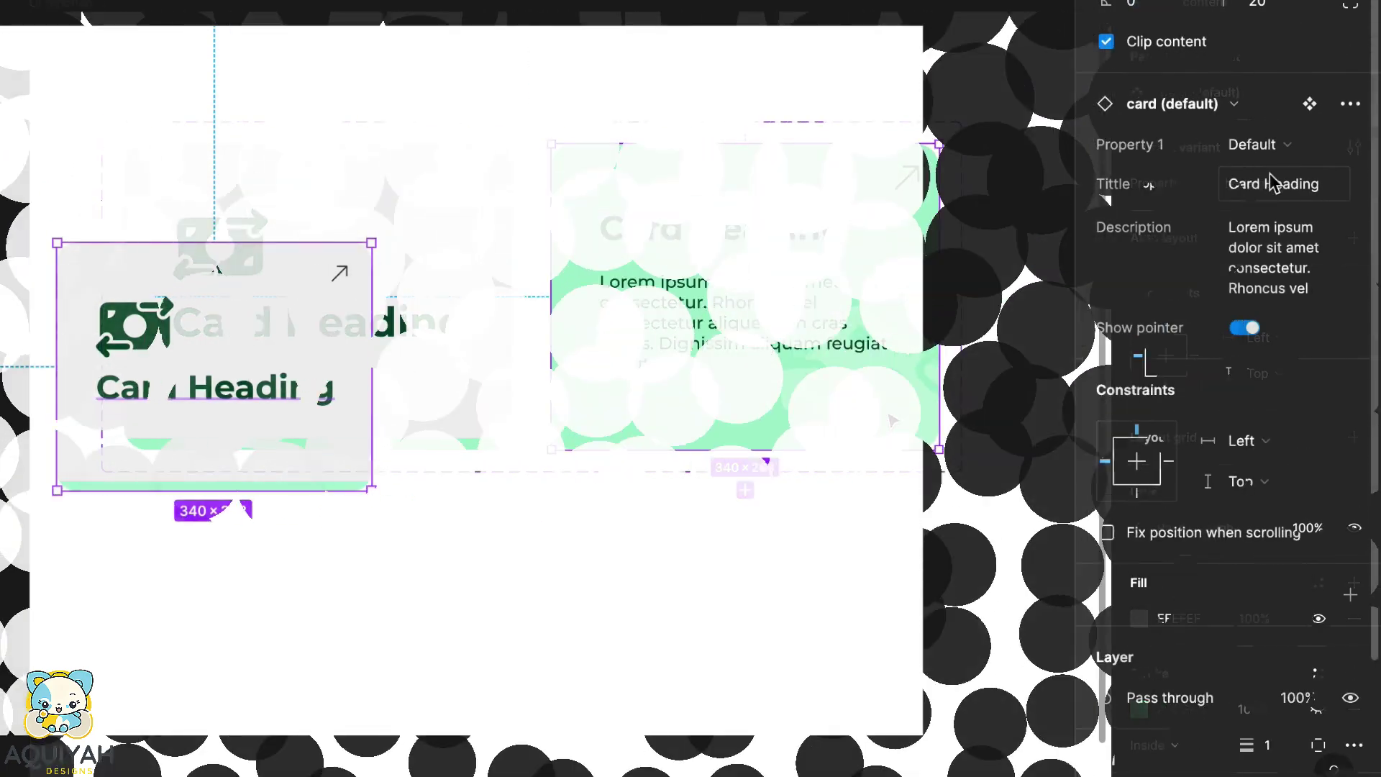
- Set the card instance's Tittle property to "Cheap & Easy Transfer"
{"action": "left_click", "coordinate": [1284, 191]}
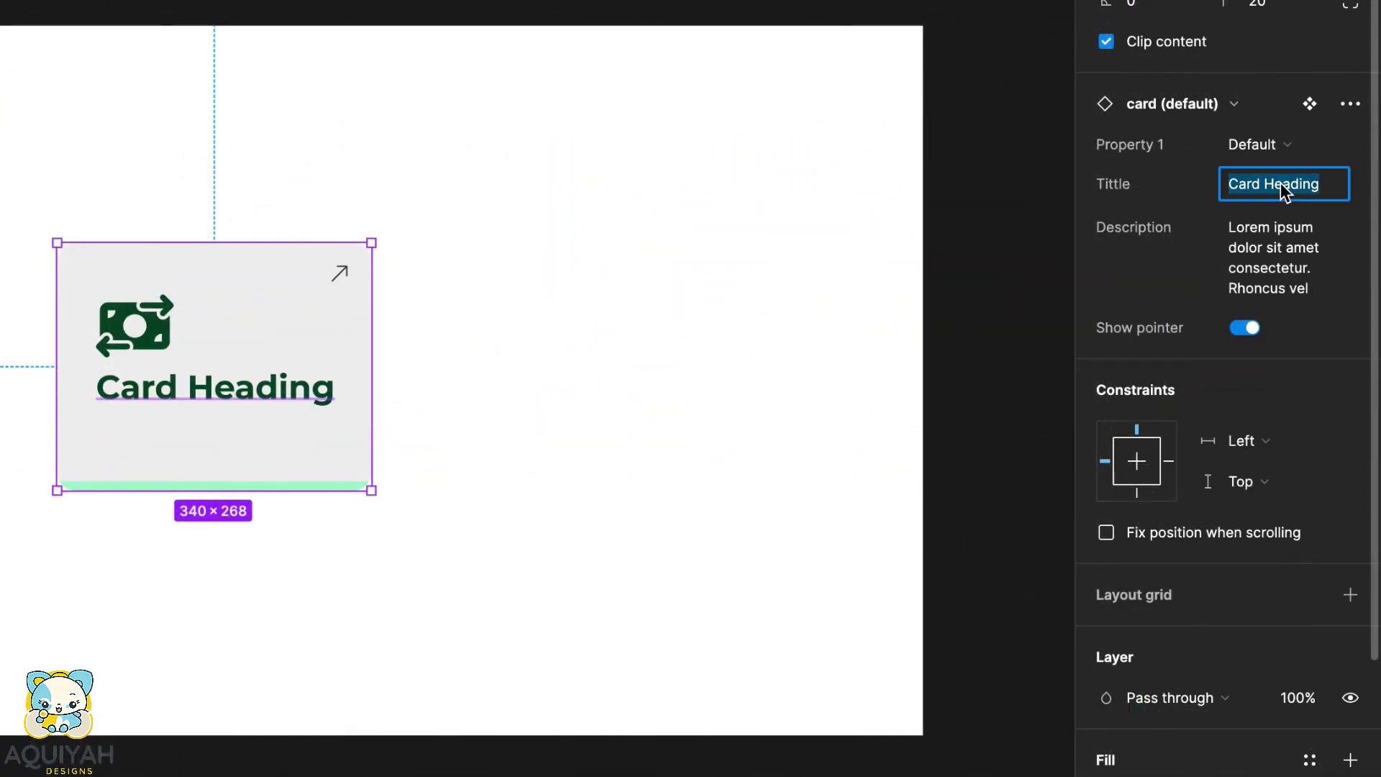
{"action": "type", "text": "Tr"}
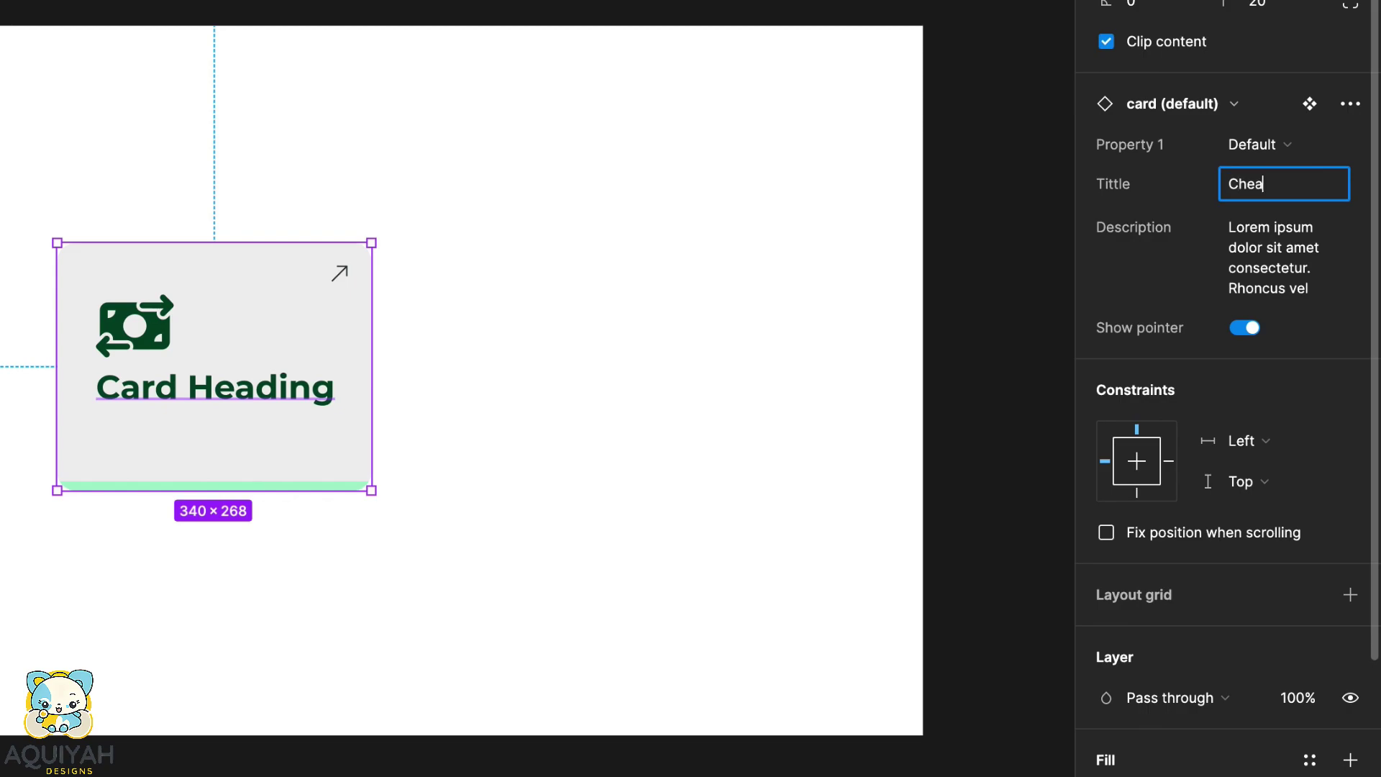
{"action": "type", "text": "eap & Easy"}
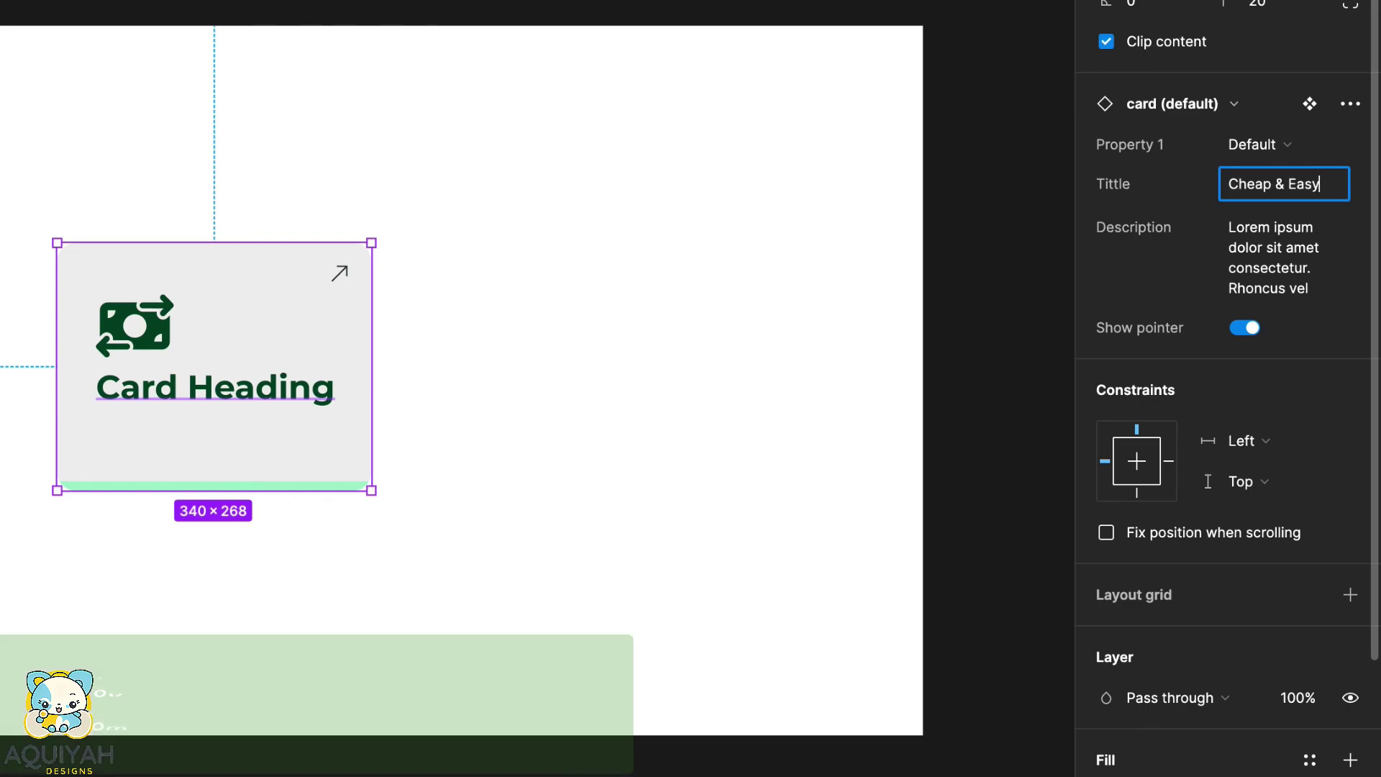
{"action": "type", "text": " Transfer"}
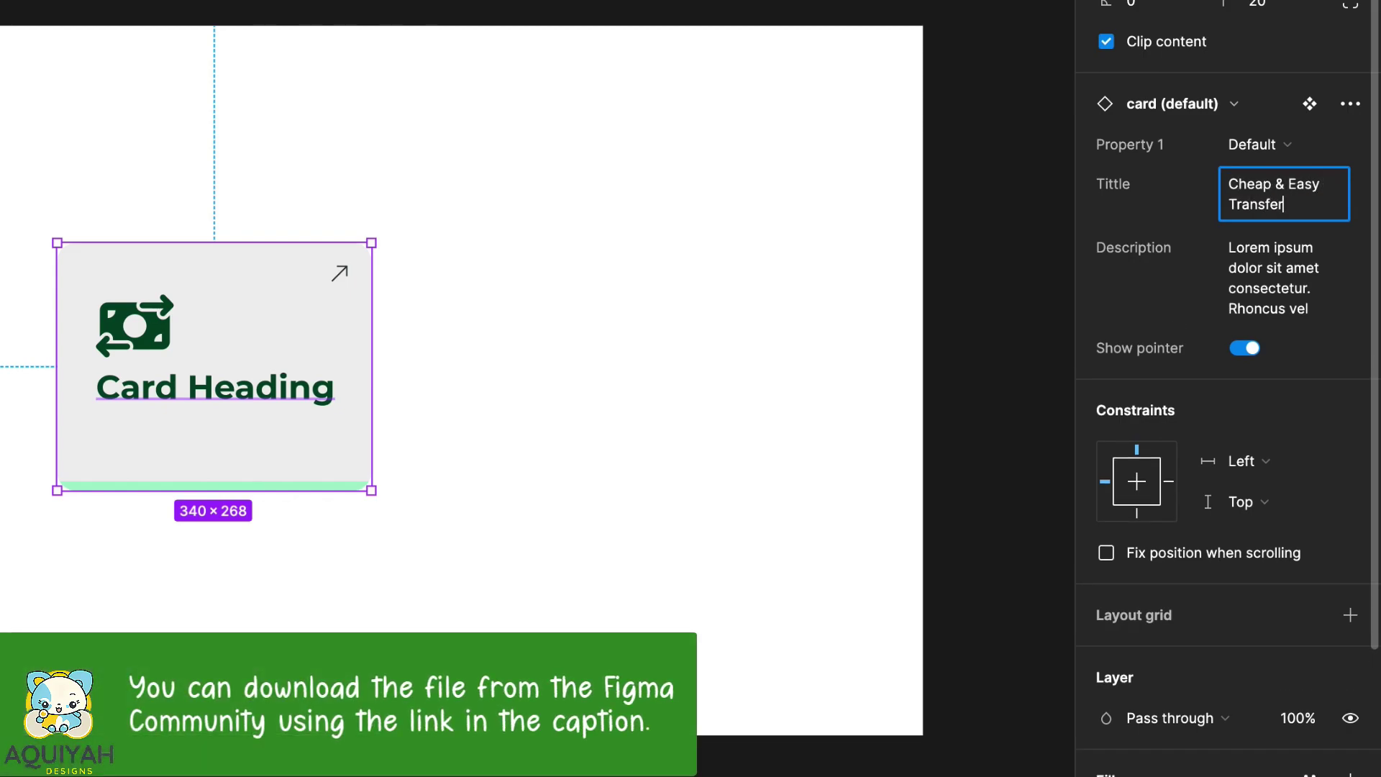
- Set the card instance's Description property to "Send money to anyone, anywhere faster and easily"
{"action": "left_click", "coordinate": [1288, 278]}
{"action": "type", "text": "T"}
{"action": "type", "text": "end "}
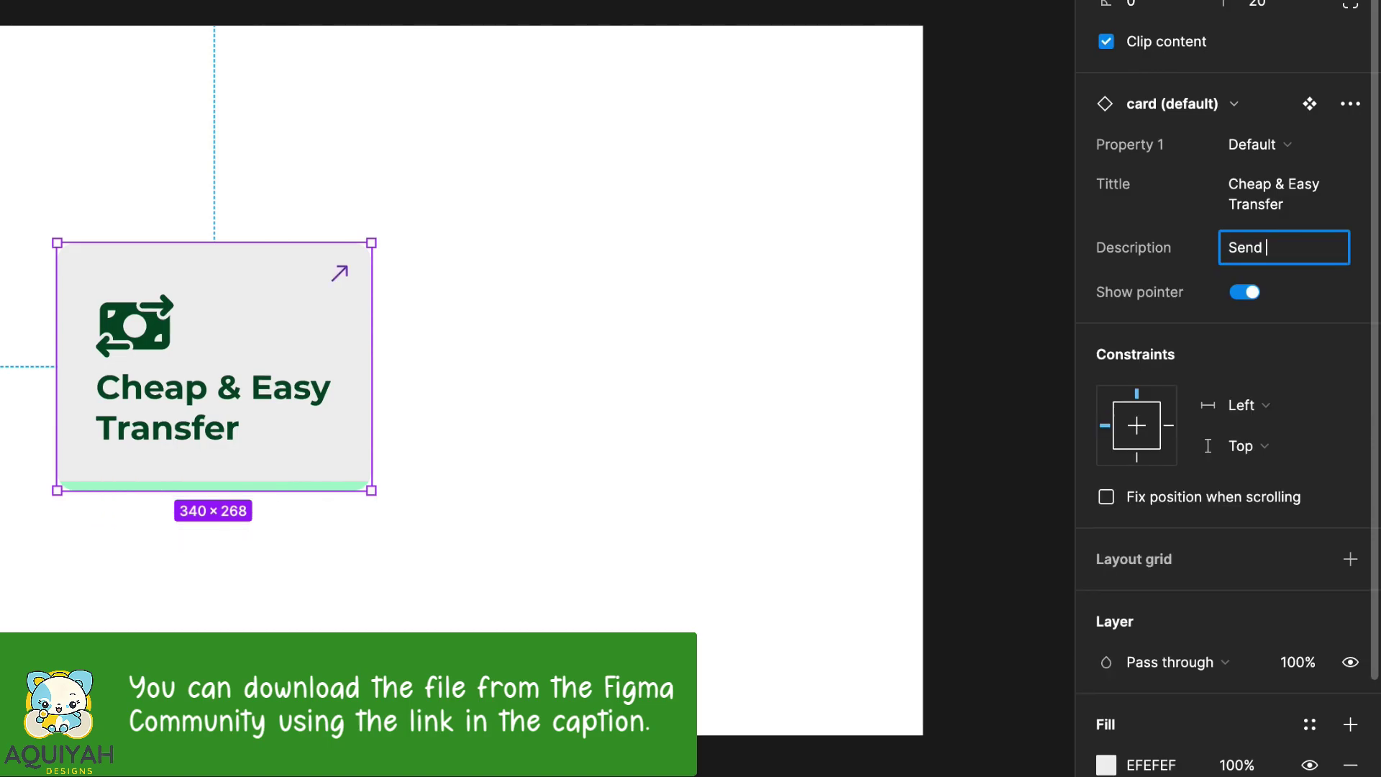
{"action": "type", "text": "money to anyon"}
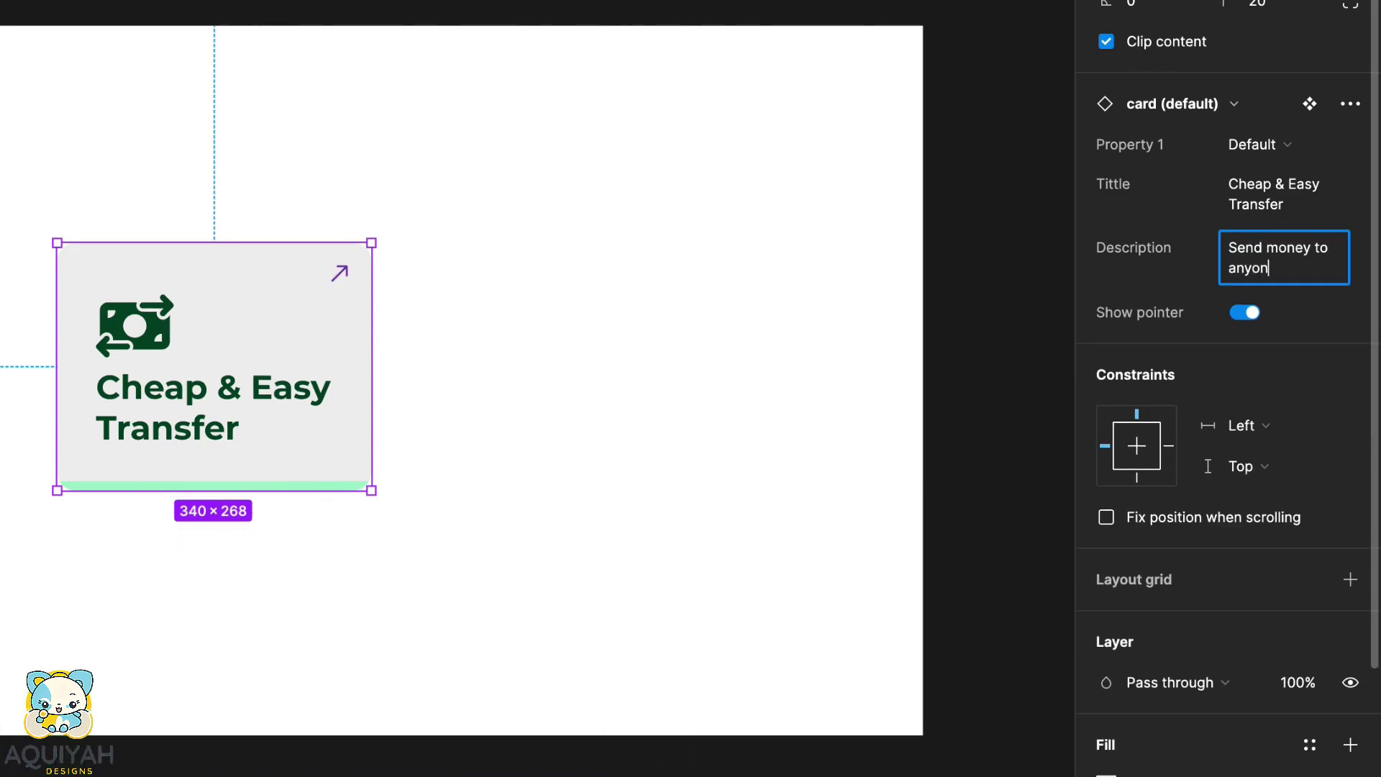
{"action": "type", "text": "e, anywhe"}
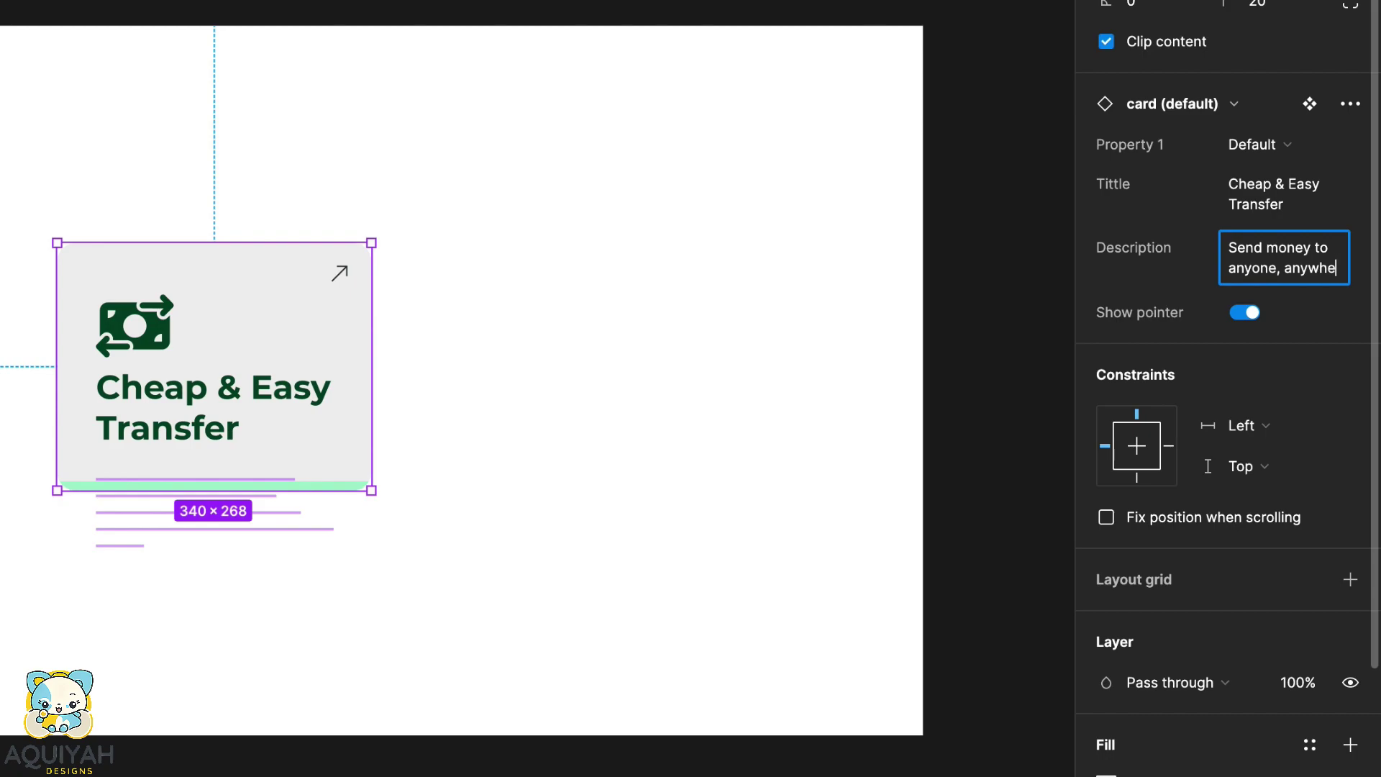
{"action": "type", "text": "re faster an"}
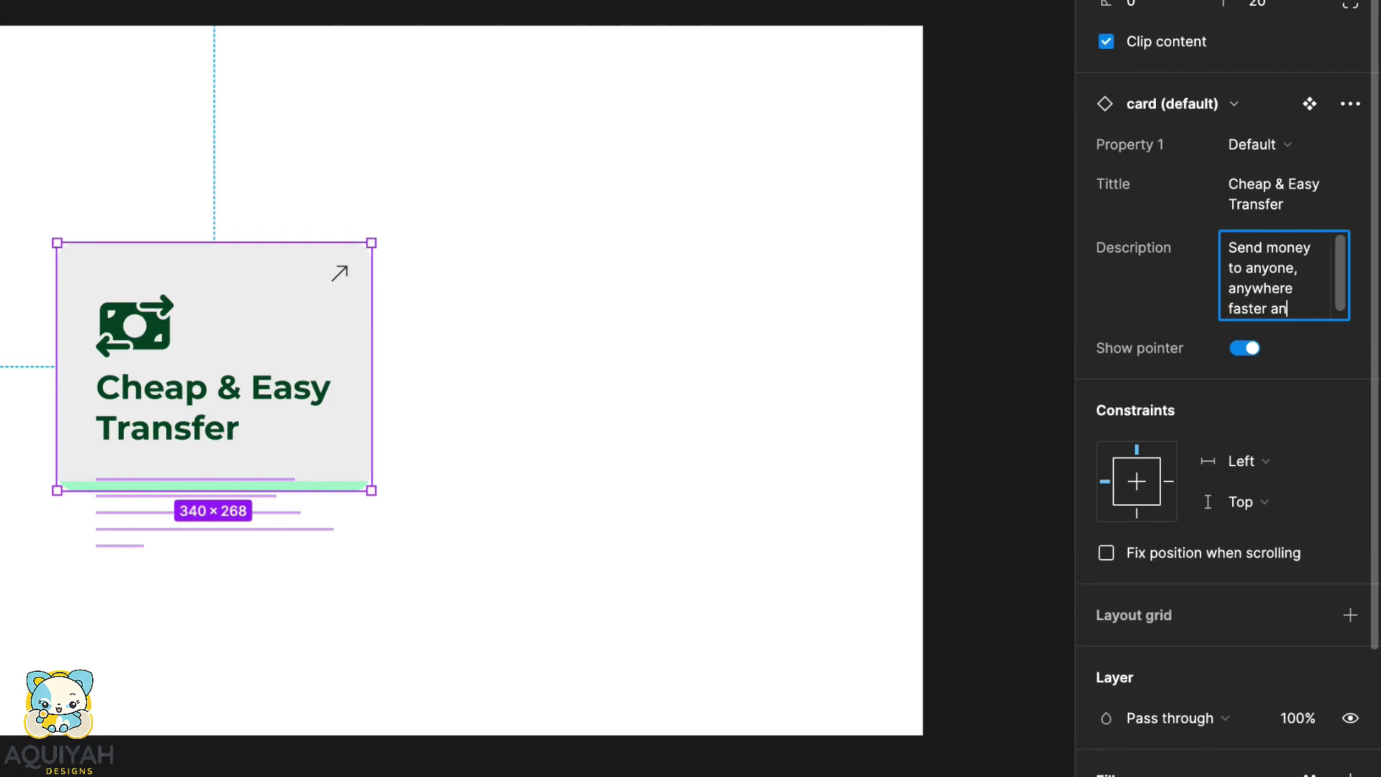
{"action": "type", "text": "d easily"}
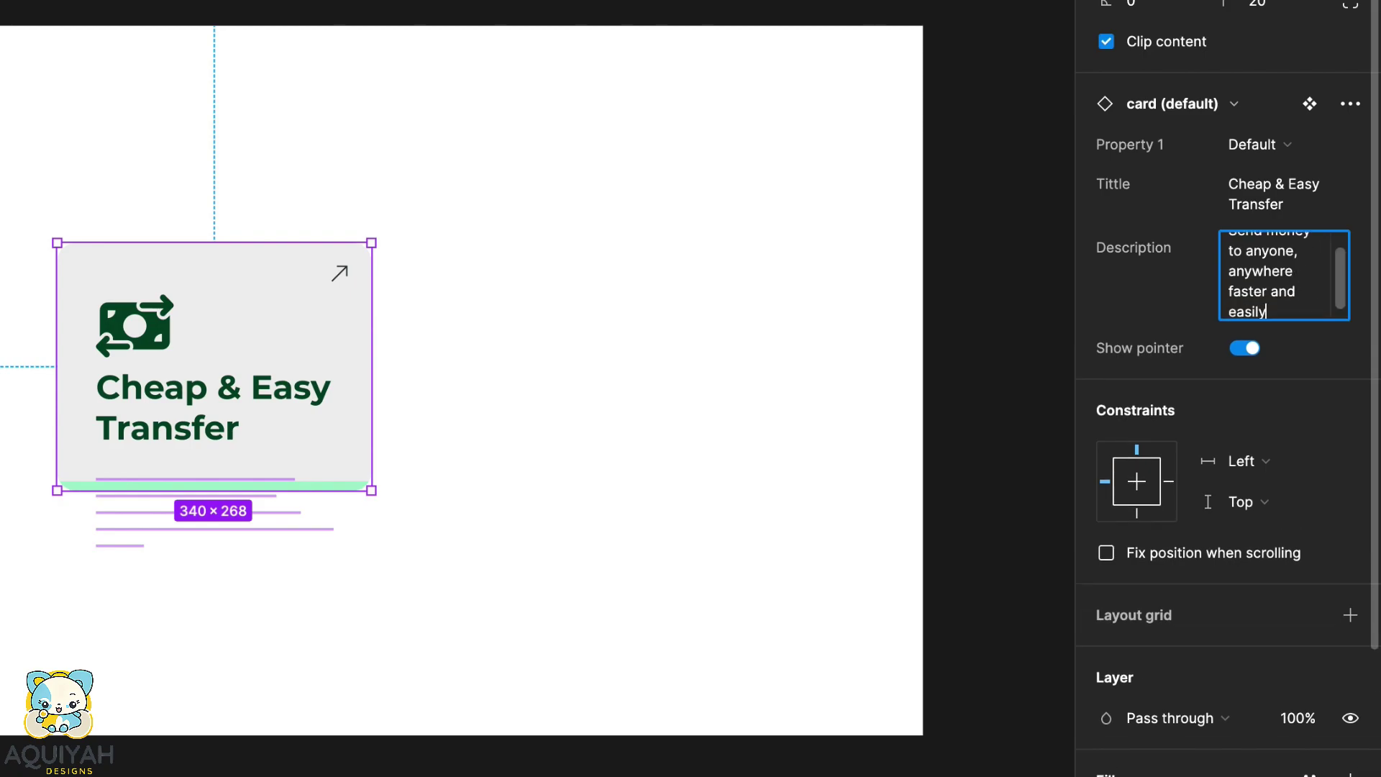